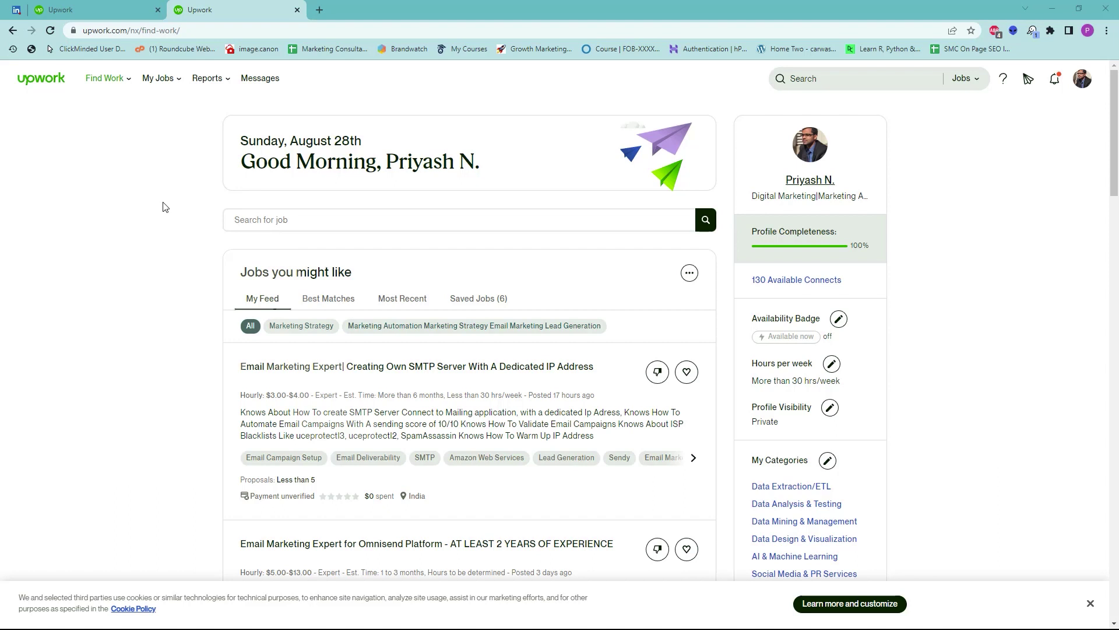
- Open upwork.com in a new incognito window
click(54, 40)
click(27, 208)
key(ctrl+shift+n)
text(upwork.com)
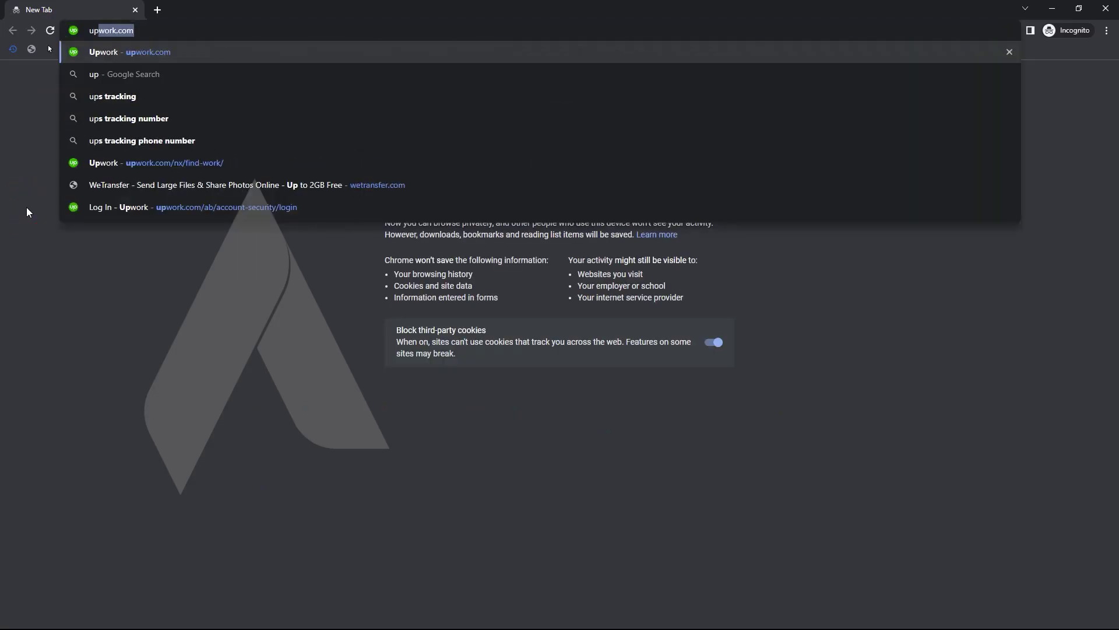
key(Return)
click(27, 208)
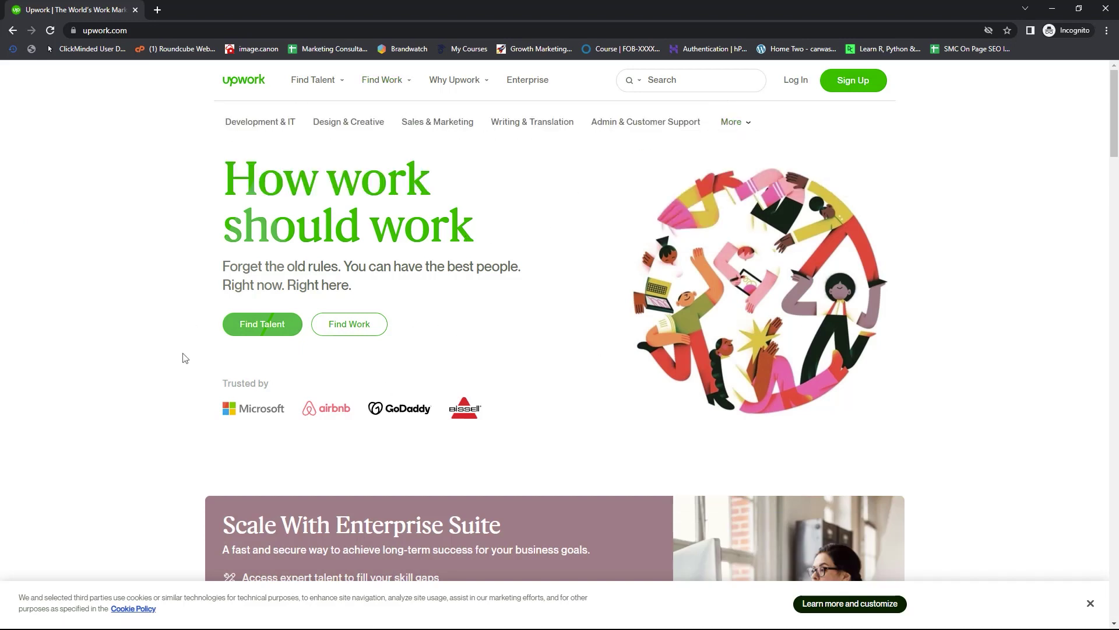
- View the sign-up form for people looking for work, then close it without registering
click(377, 326)
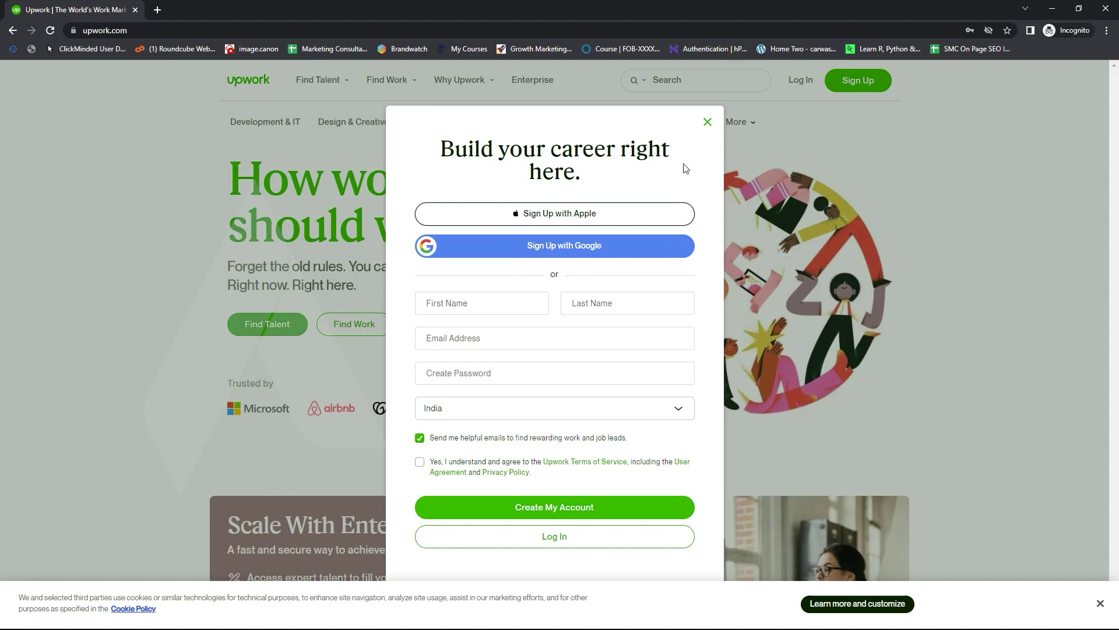
click(707, 124)
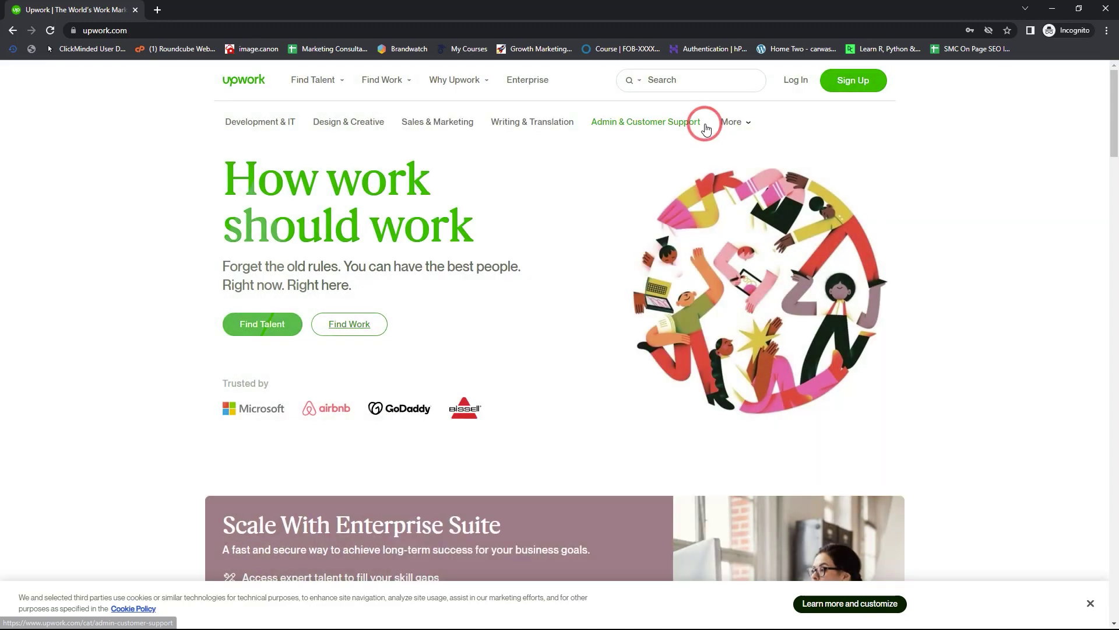
click(601, 195)
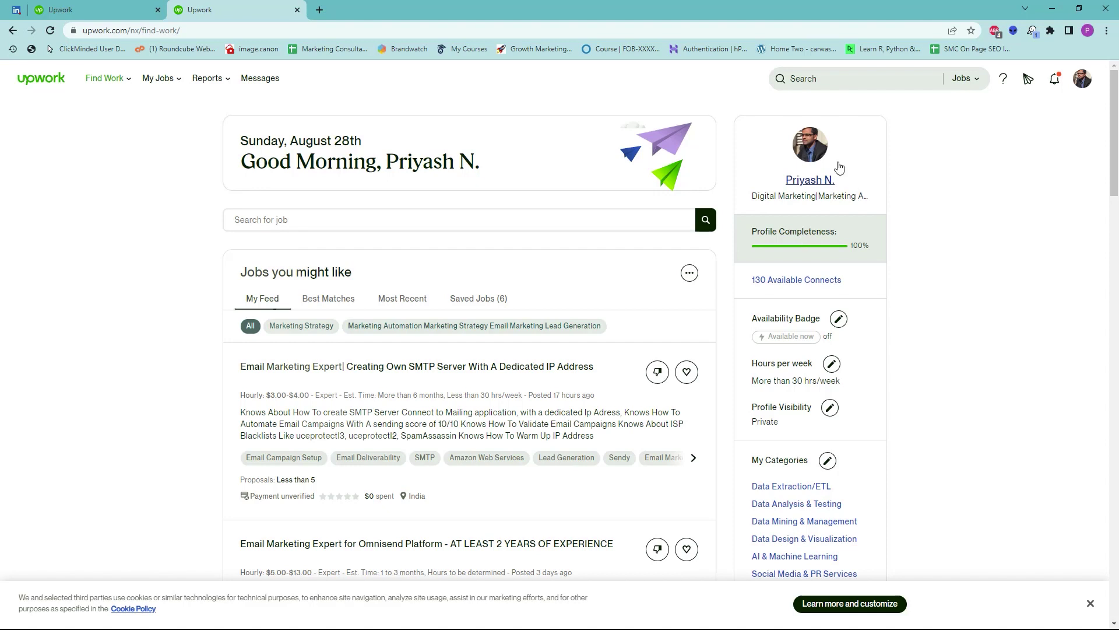
- In the freelancer profile's settings, set the project preference to Long-term projects (3+ months) and the experience level to Intermediate
click(818, 185)
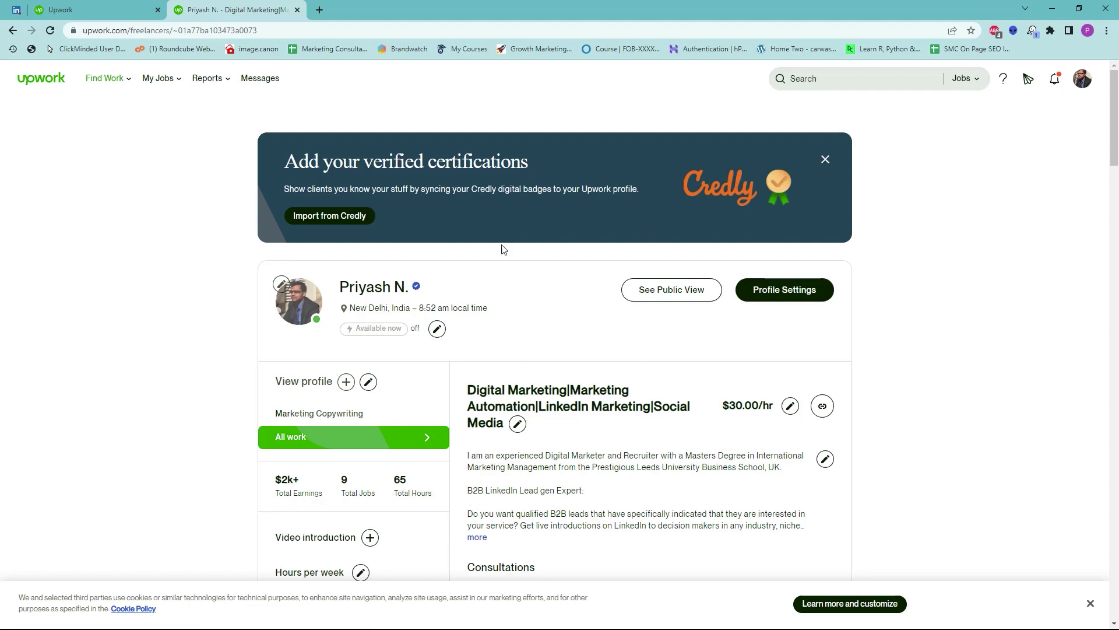
click(754, 302)
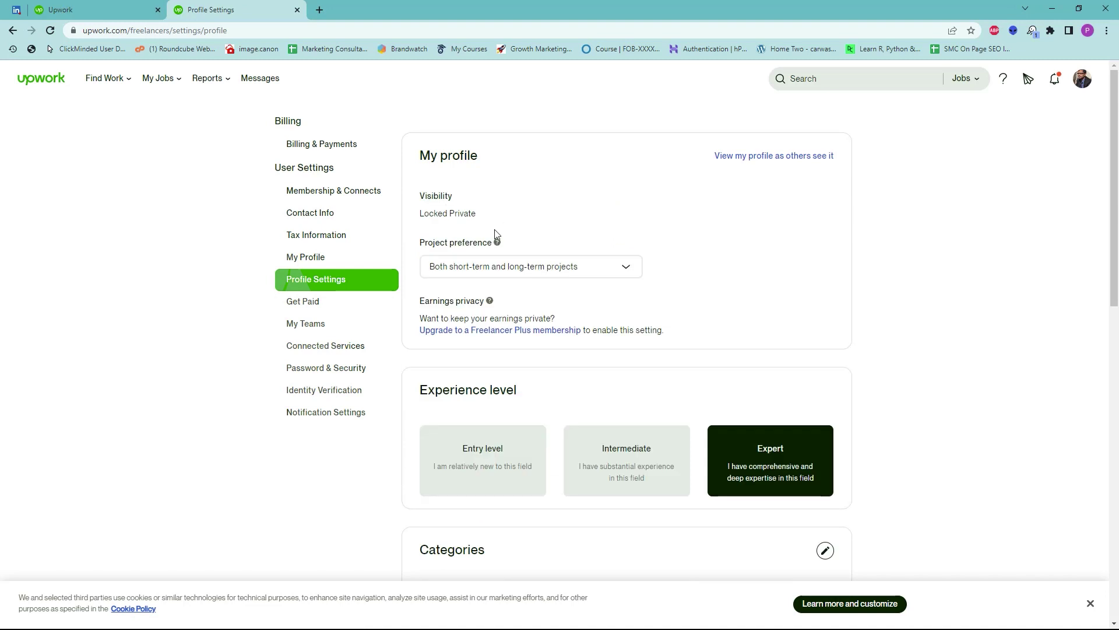
click(490, 268)
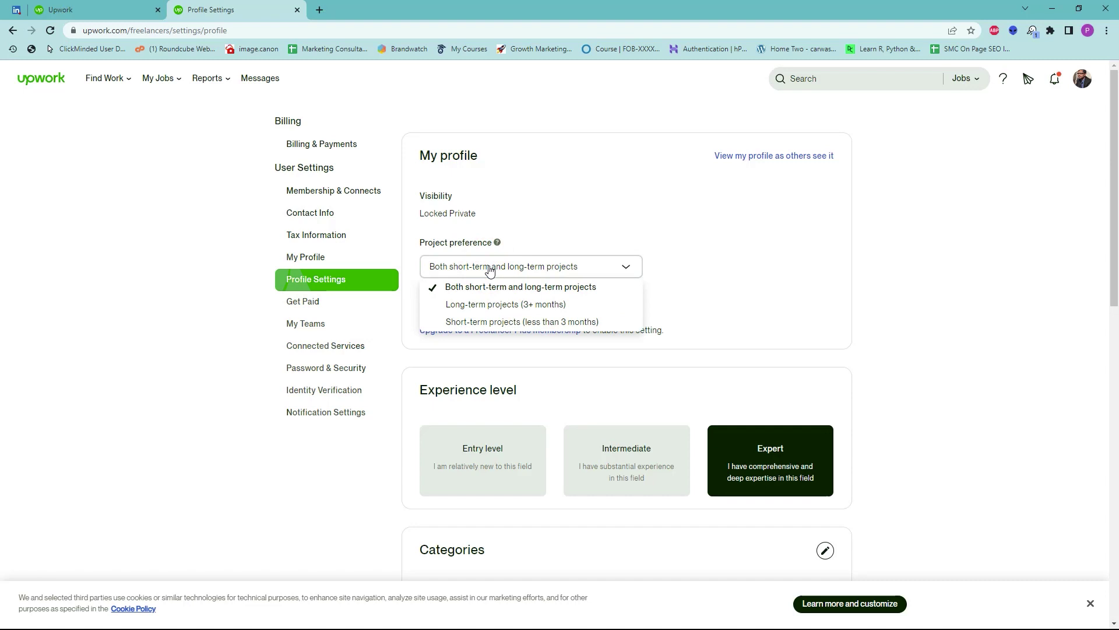
click(475, 305)
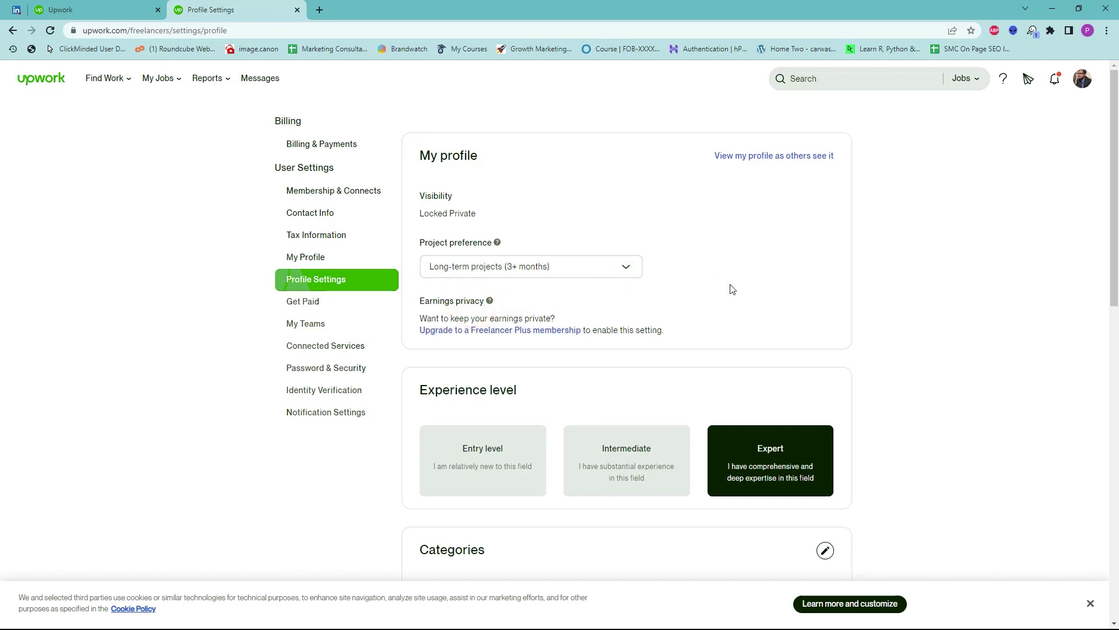
scroll(732, 289, down, 3)
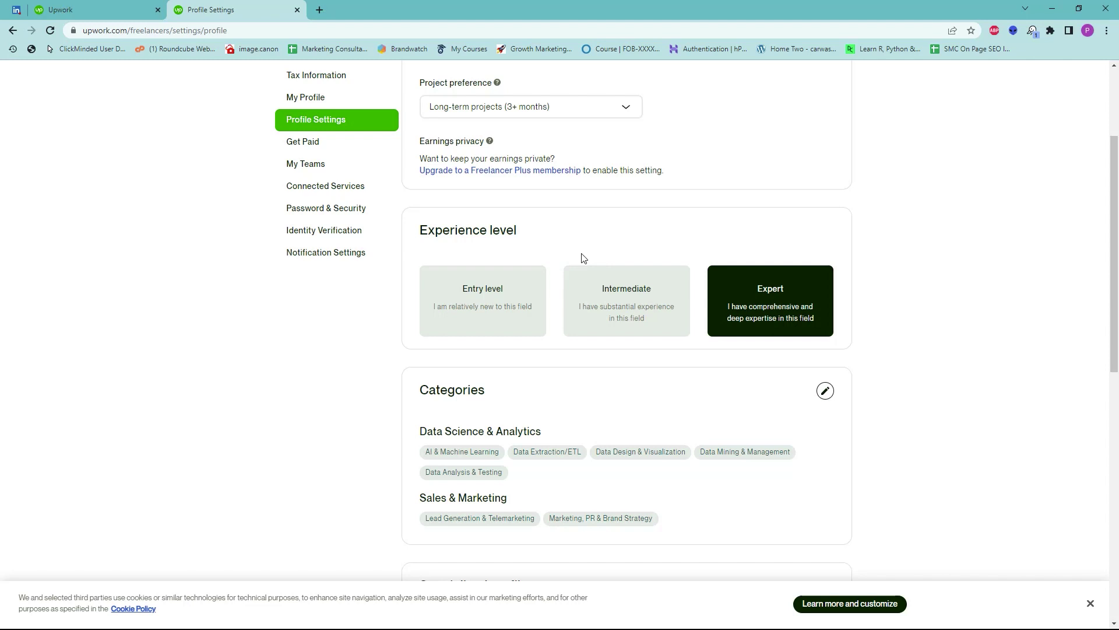
click(618, 308)
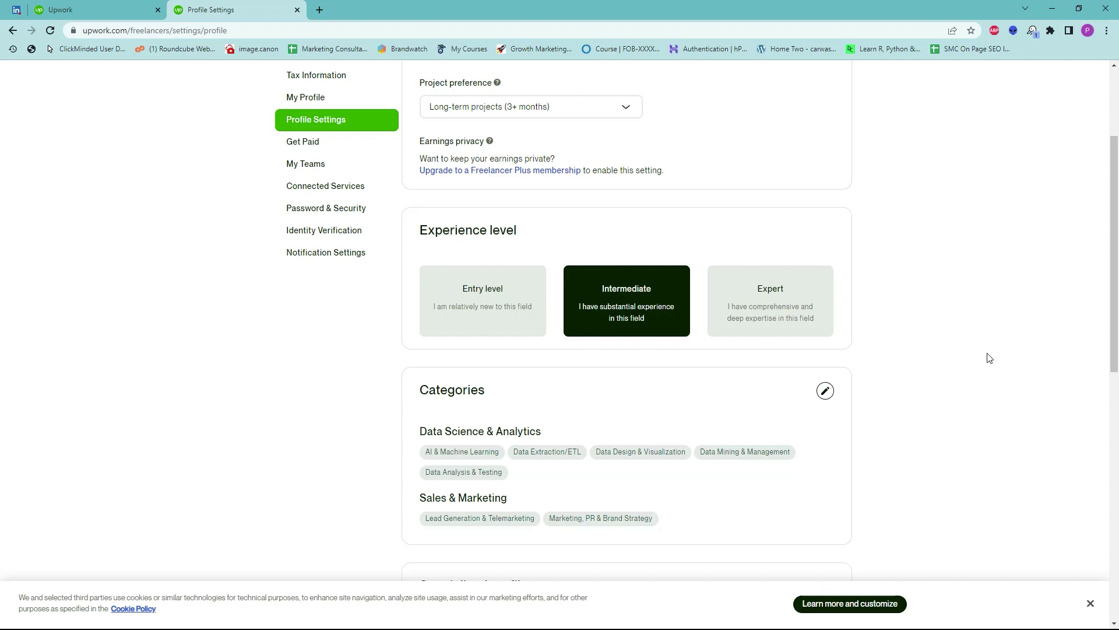
- Edit the profile's Categories and remove every selected service, from AI & Machine Learning through Marketing, PR & Brand Strategy
scroll(990, 357, down, 3)
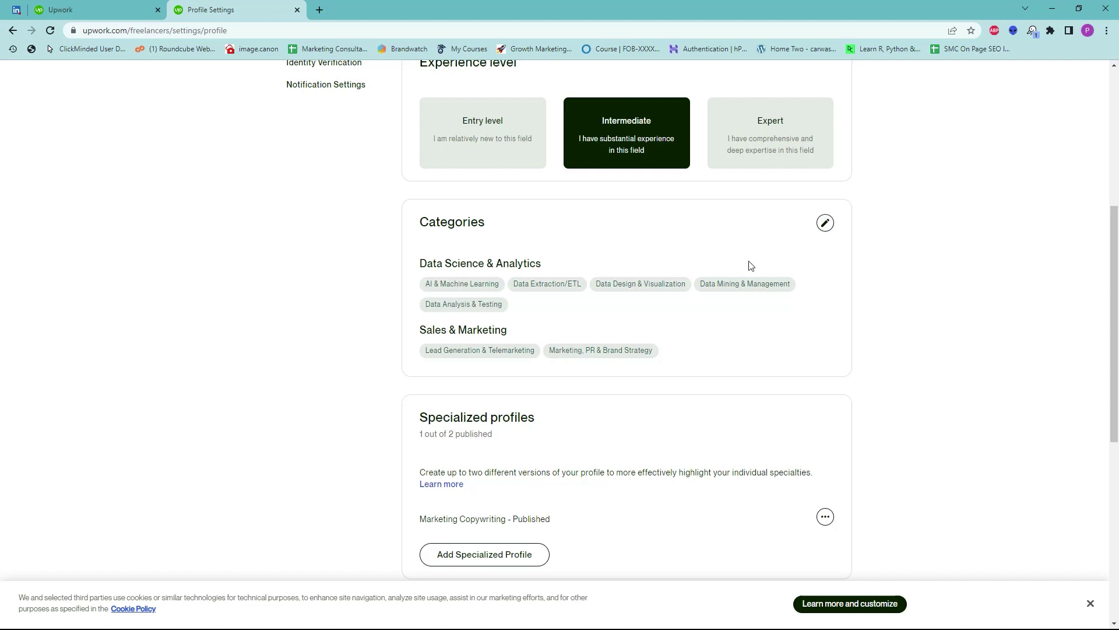
click(826, 225)
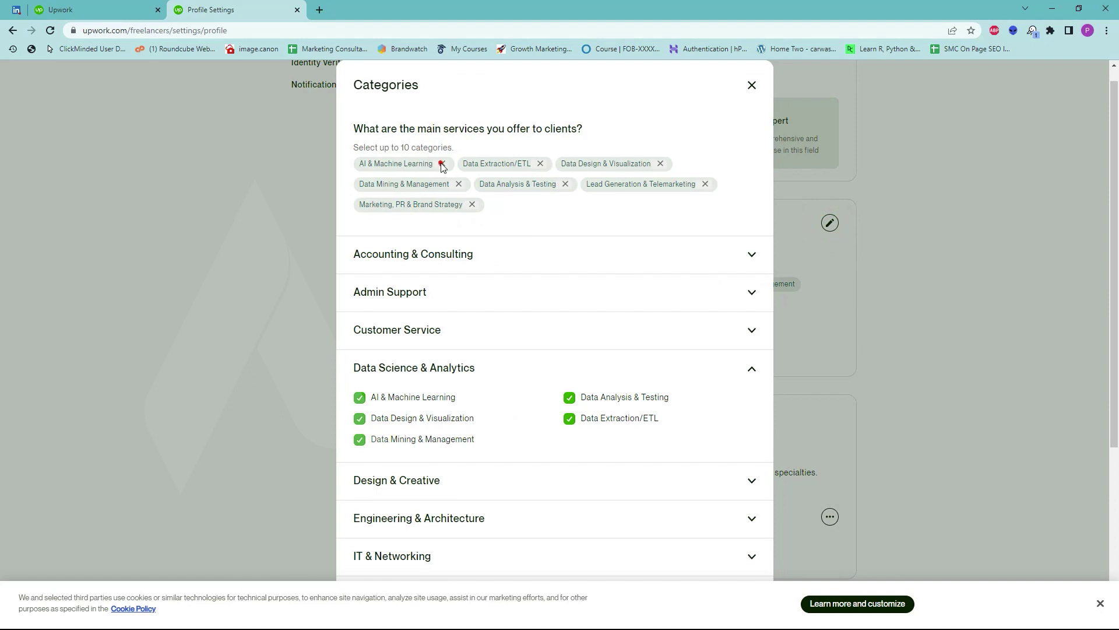
click(442, 164)
click(437, 164)
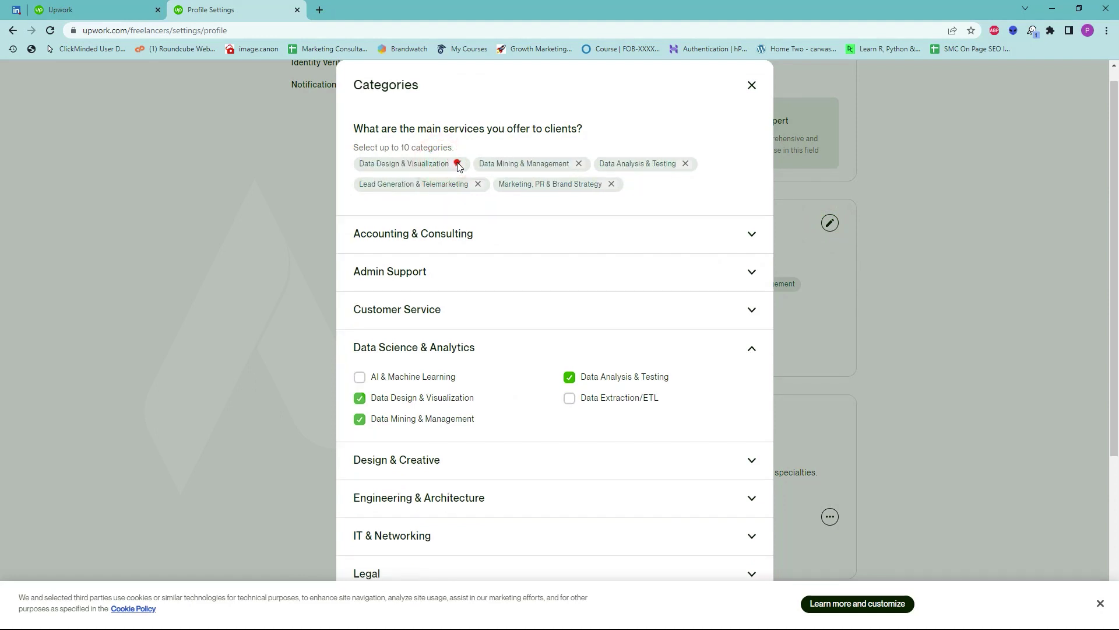
click(458, 164)
click(457, 164)
double_click(458, 166)
click(445, 164)
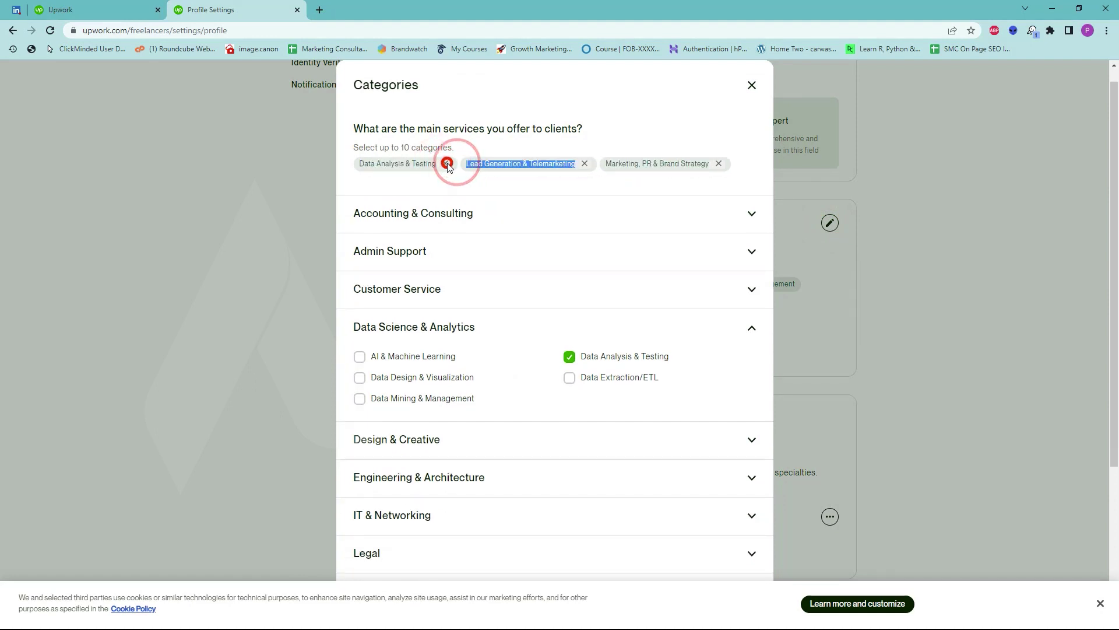
click(478, 164)
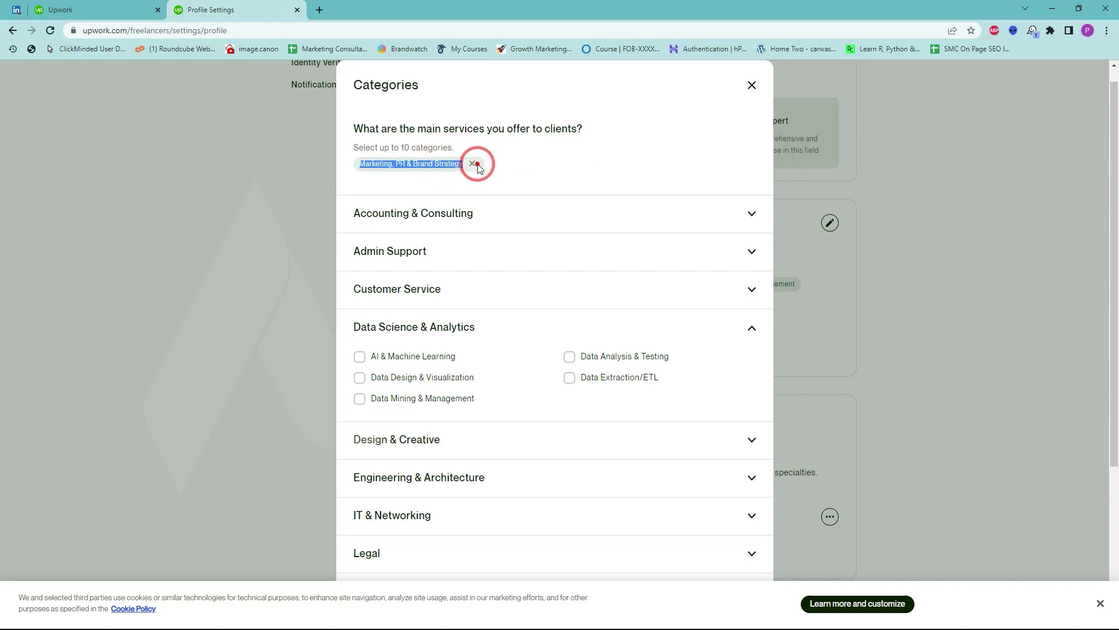
click(477, 164)
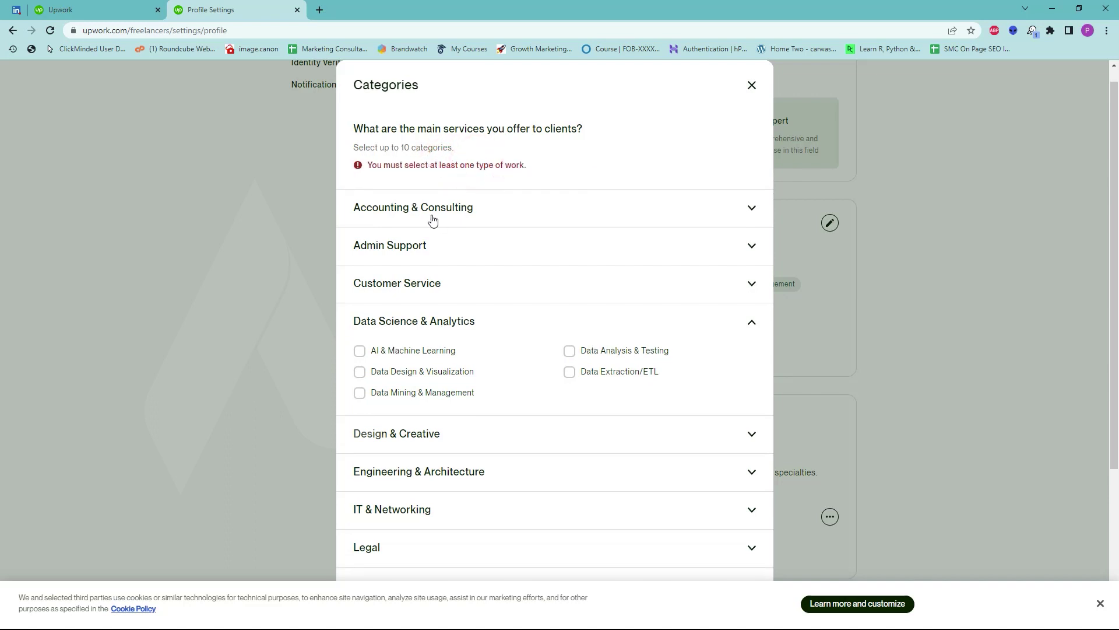
- Collapse Data Science & Analytics and look through the available service groups, including the options under Design & Creative
click(752, 325)
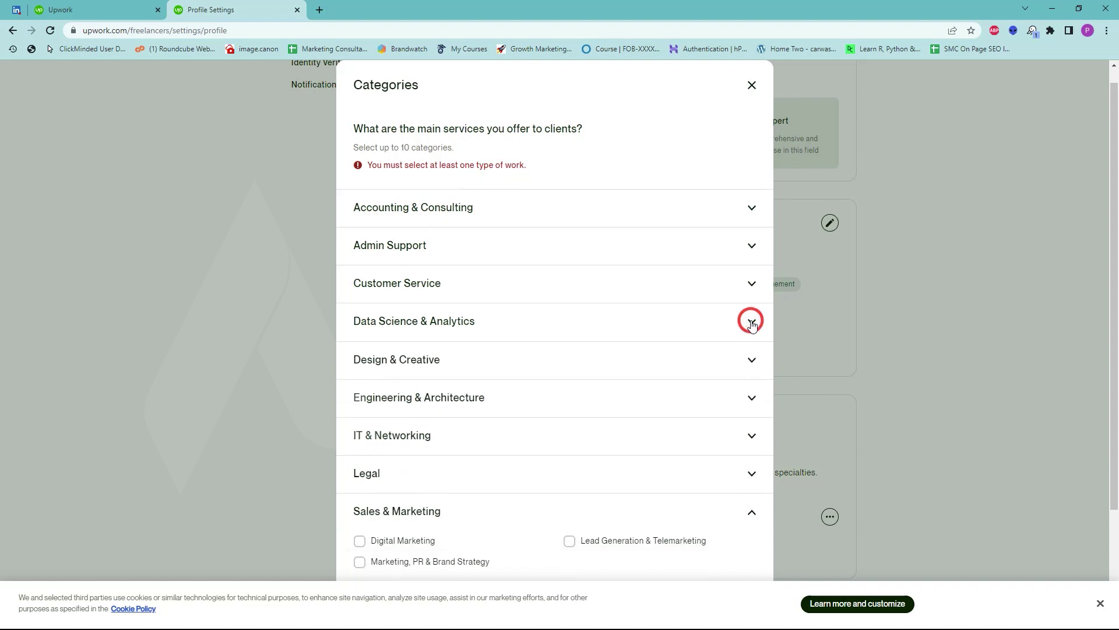
scroll(565, 295, down, 1)
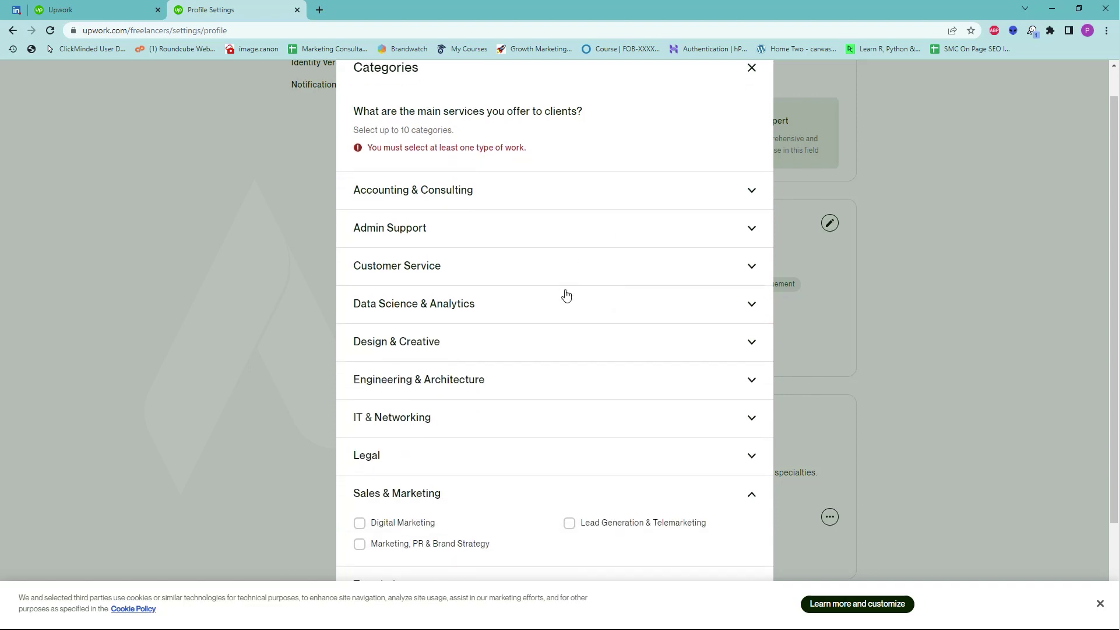
scroll(565, 295, down, 2)
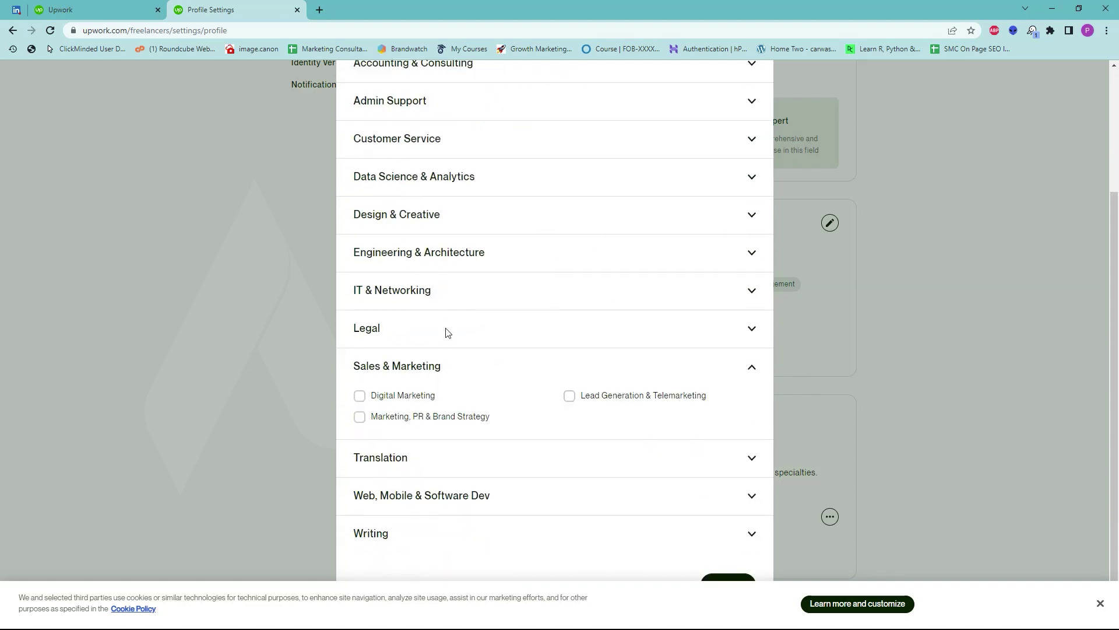
scroll(527, 325, up, 3)
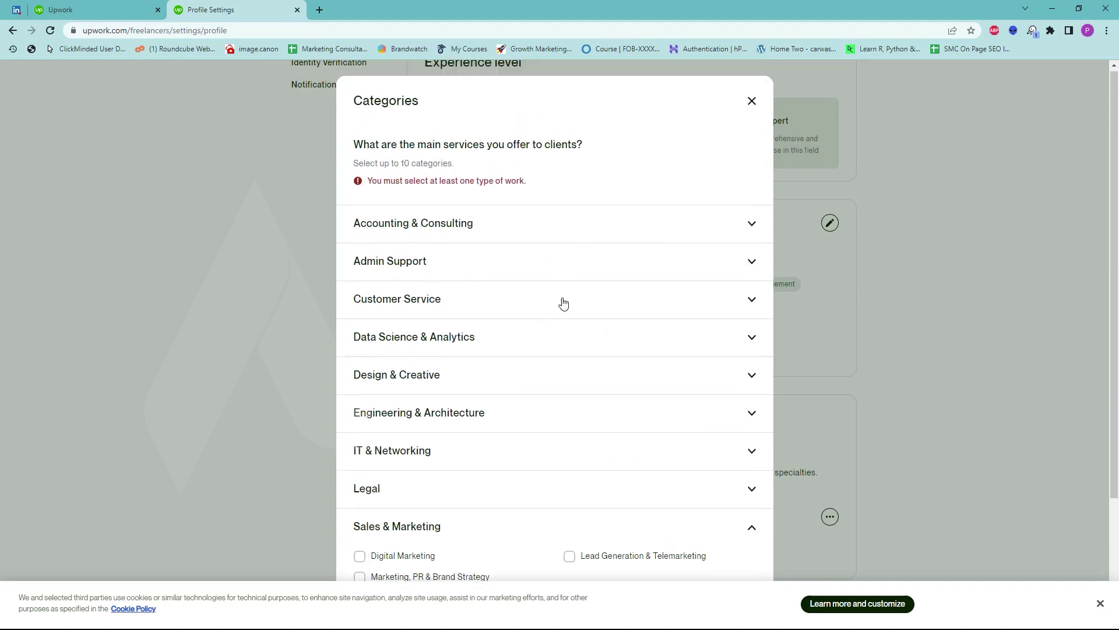
scroll(519, 317, down, 2)
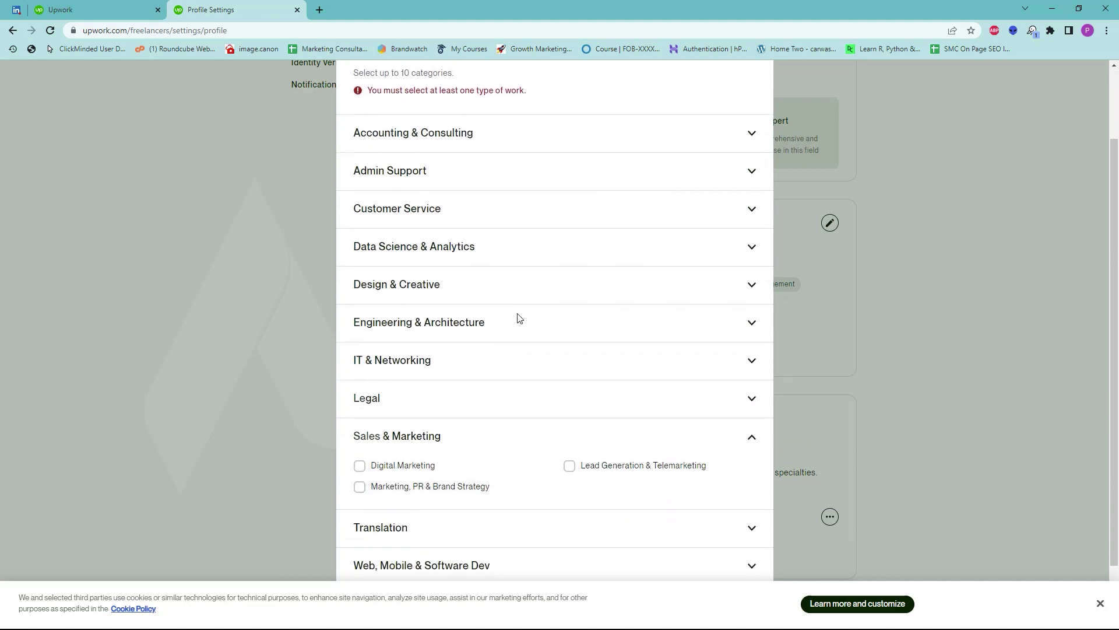
click(511, 284)
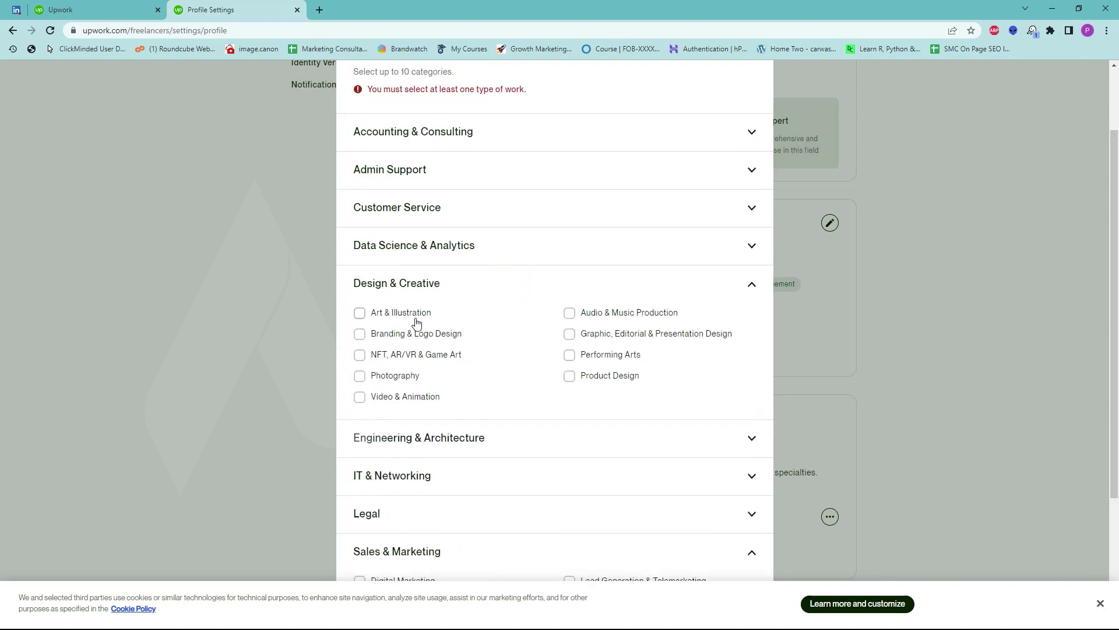
click(532, 286)
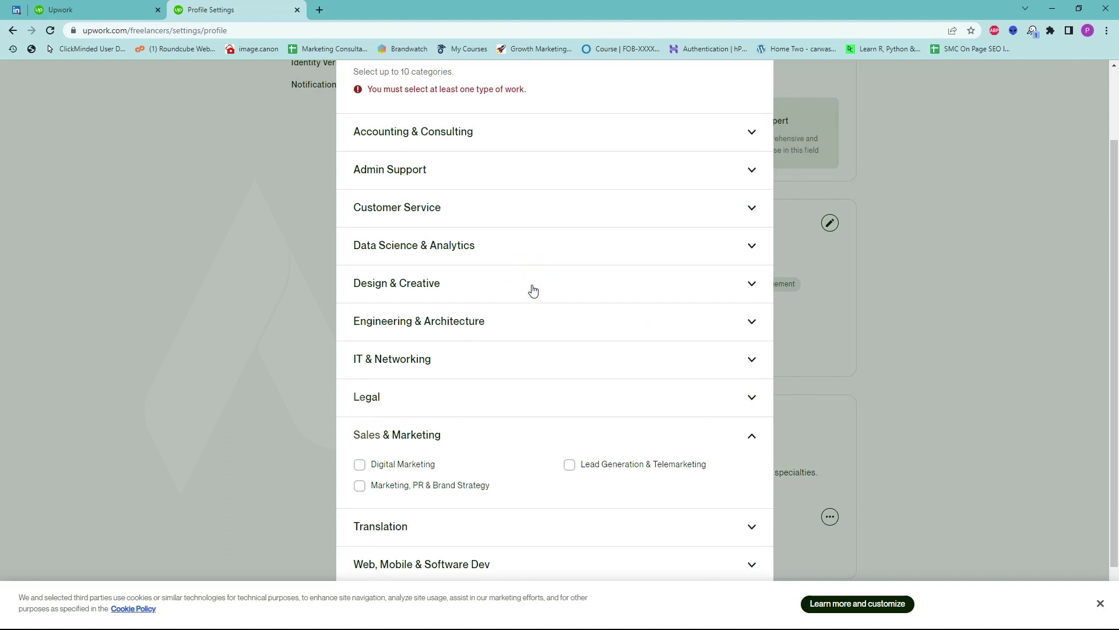
- Expand the Legal group and select Digital Marketing under Sales & Marketing as an offered service
scroll(528, 350, down, 1)
click(471, 332)
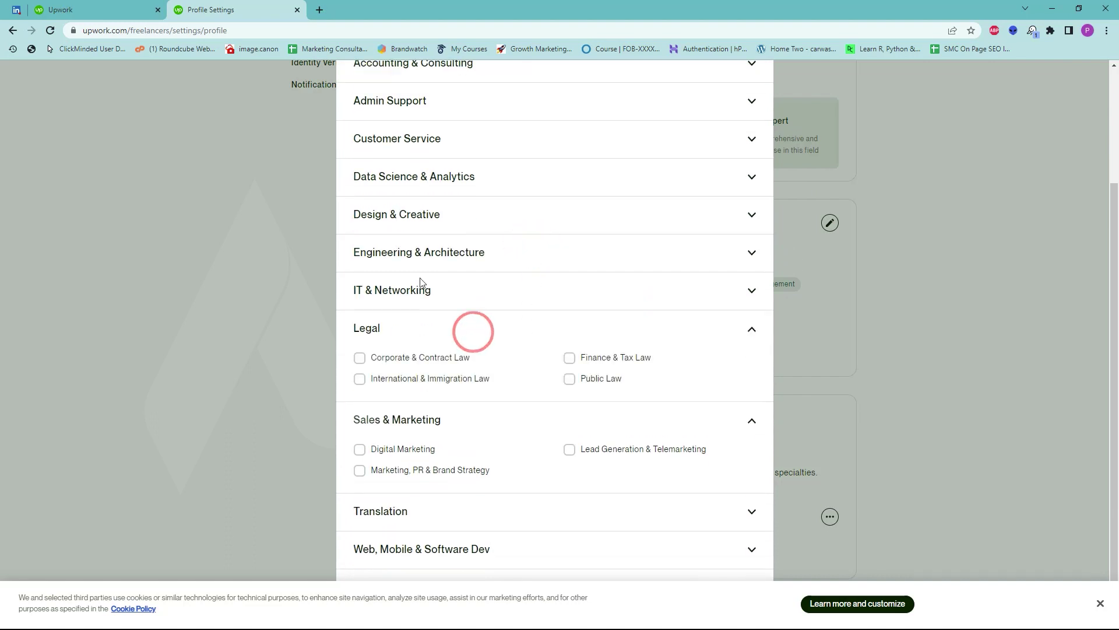
scroll(484, 354, down, 1)
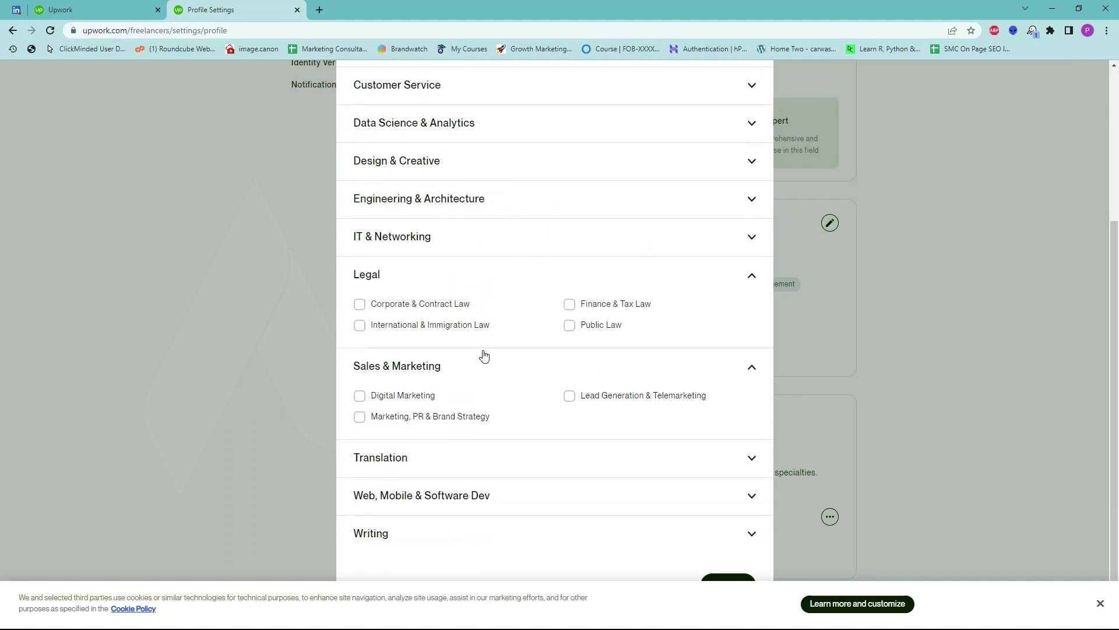
click(360, 400)
scroll(456, 369, up, 2)
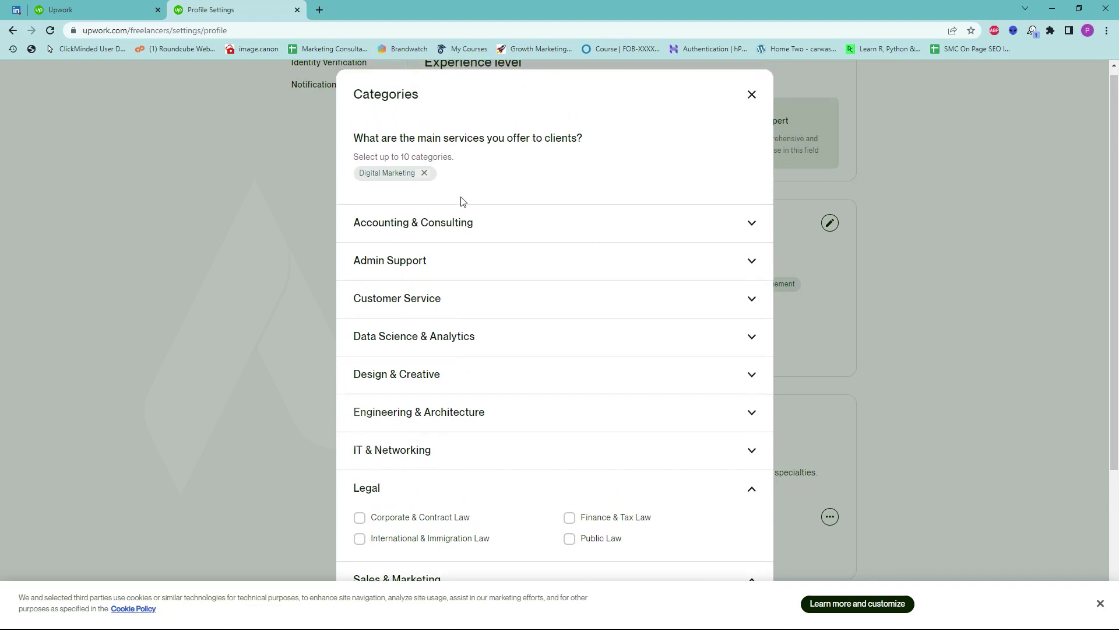
click(479, 176)
- Expand Web, Mobile & Software Dev and add Marketing, PR & Brand Strategy under Sales & Marketing to the selected services
scroll(563, 238, down, 3)
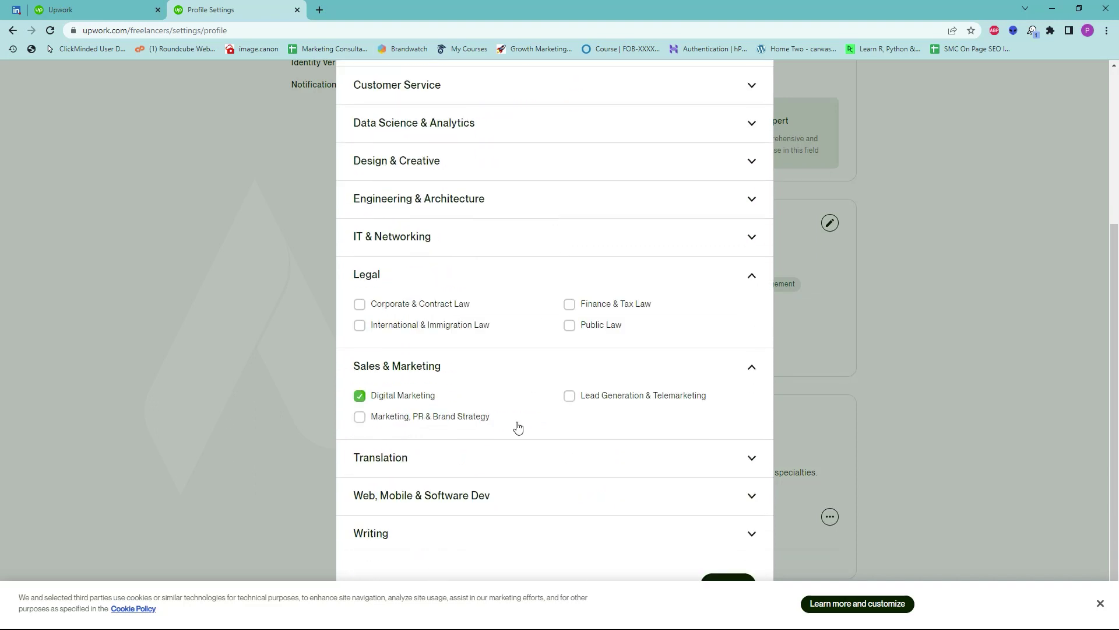
click(523, 488)
click(541, 509)
click(750, 496)
scroll(749, 497, down, 2)
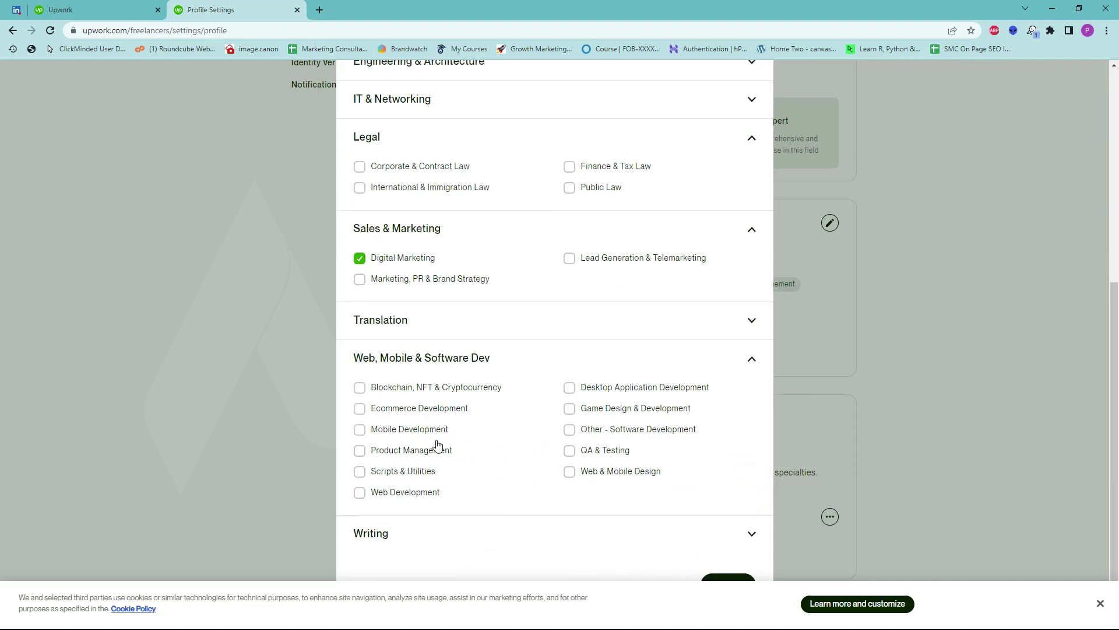
click(360, 280)
scroll(498, 242, up, 2)
scroll(500, 241, up, 2)
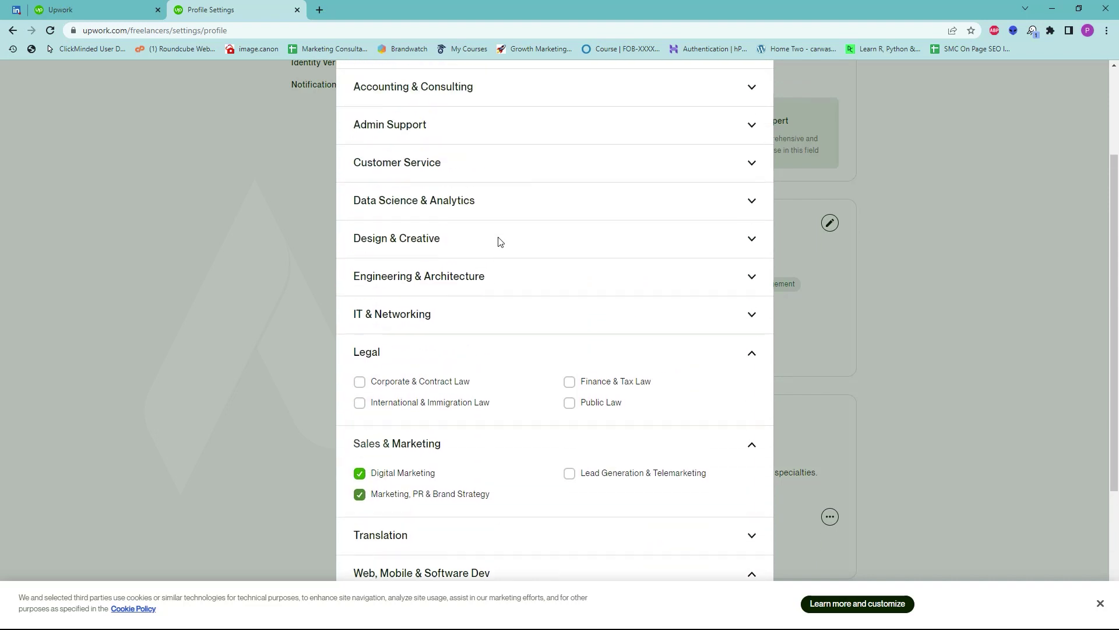
- Examine the service options under Design & Creative, Accounting & Consulting, and Data Science & Analytics
click(493, 259)
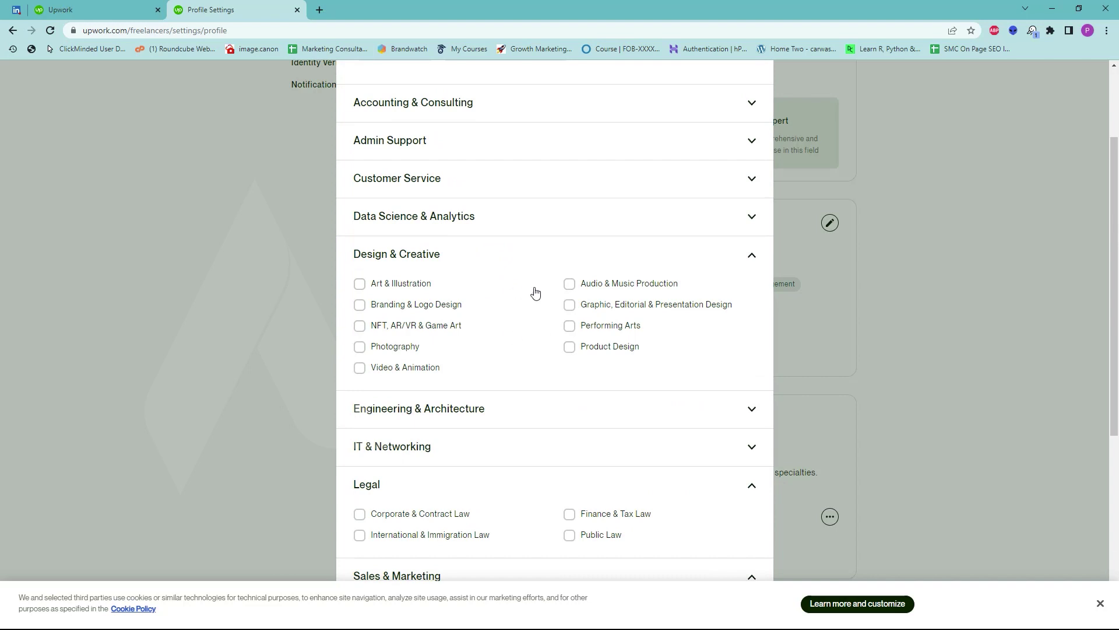
scroll(537, 214, up, 3)
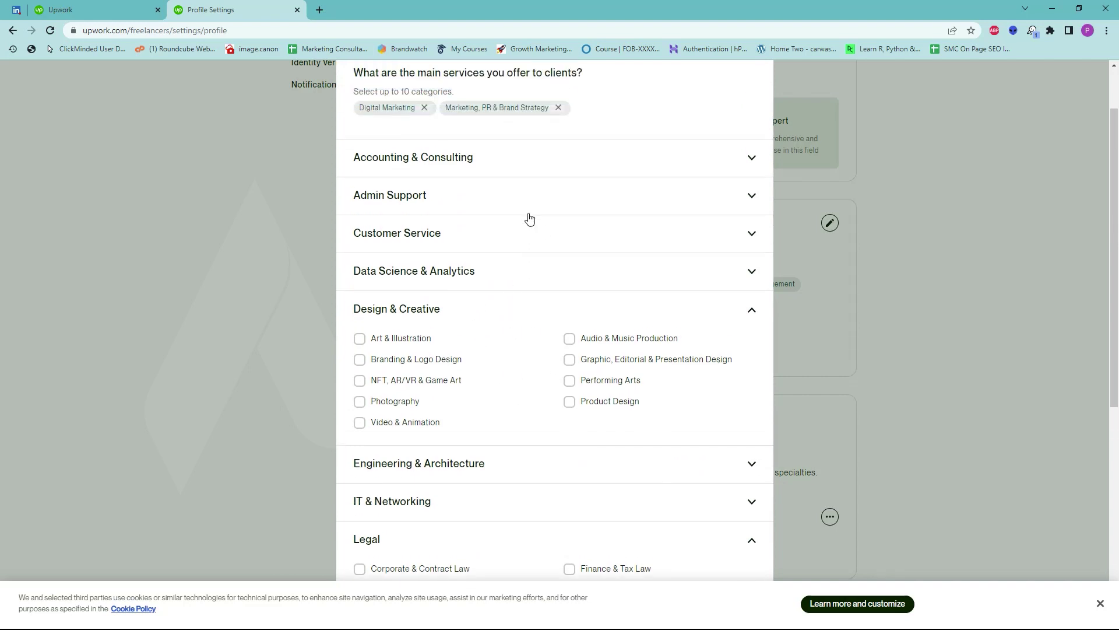
click(545, 241)
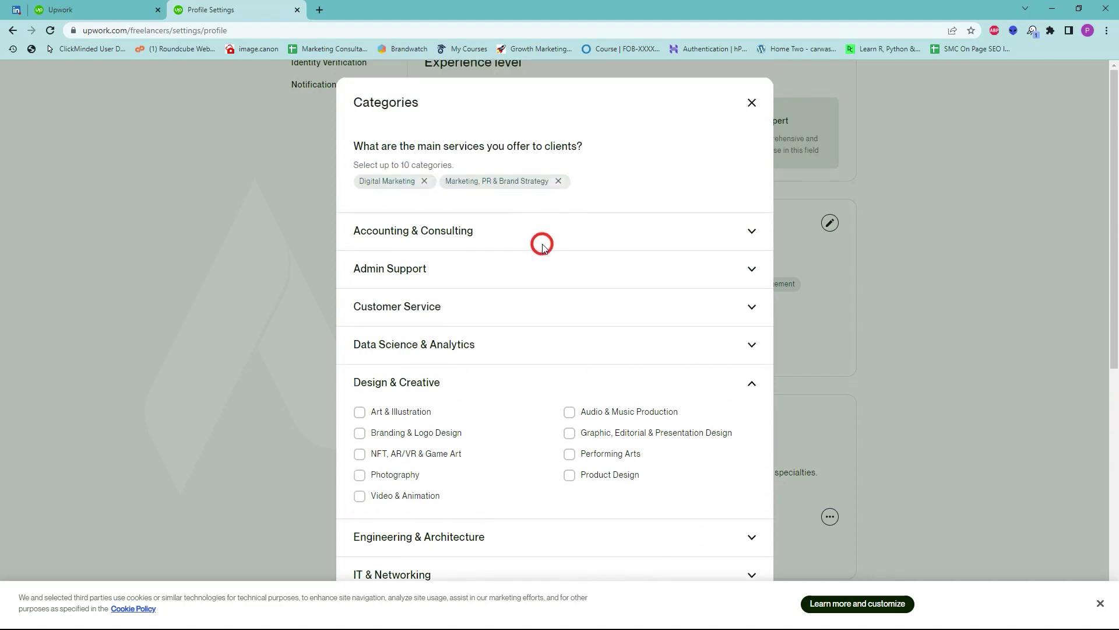
click(667, 235)
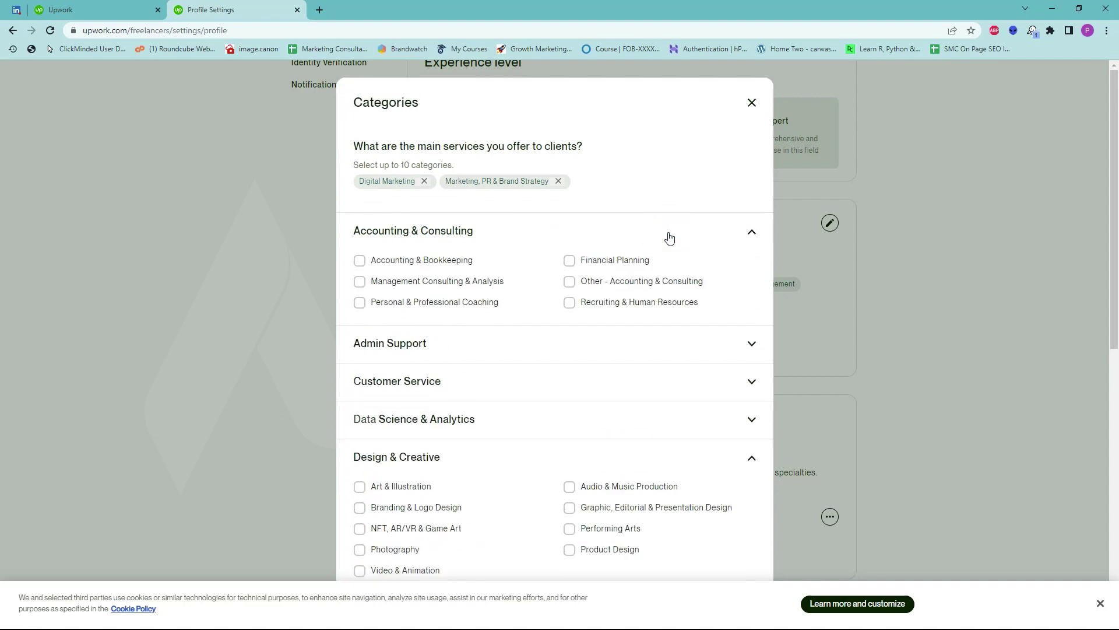
click(582, 180)
click(746, 238)
click(632, 343)
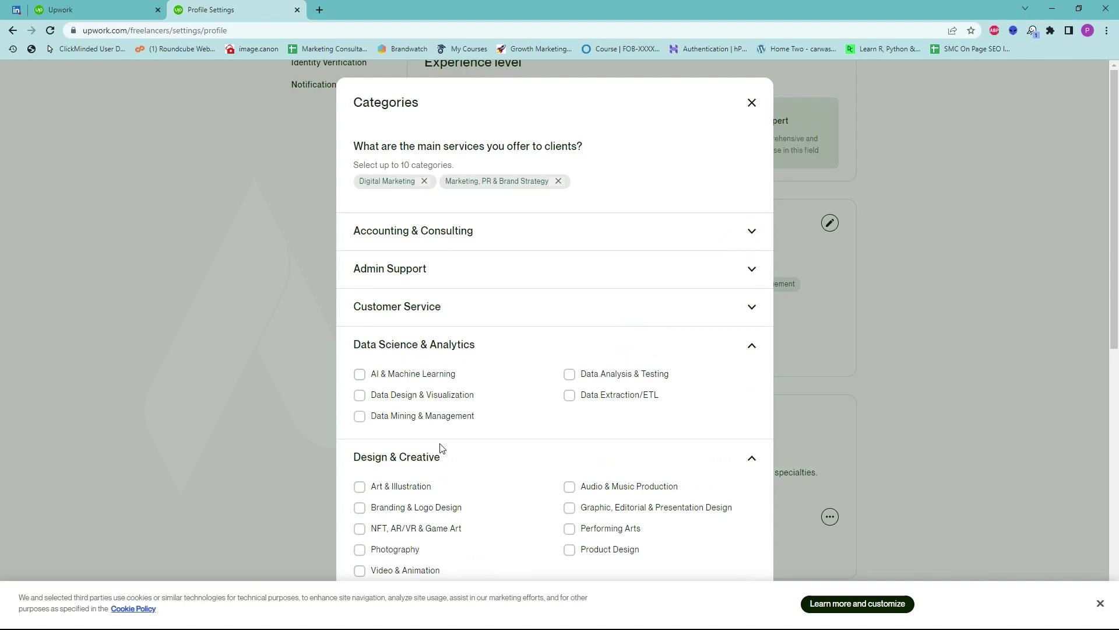
- Expand Customer Service and Admin Support, and add Market Research & Product Reviews to the offered services
click(558, 306)
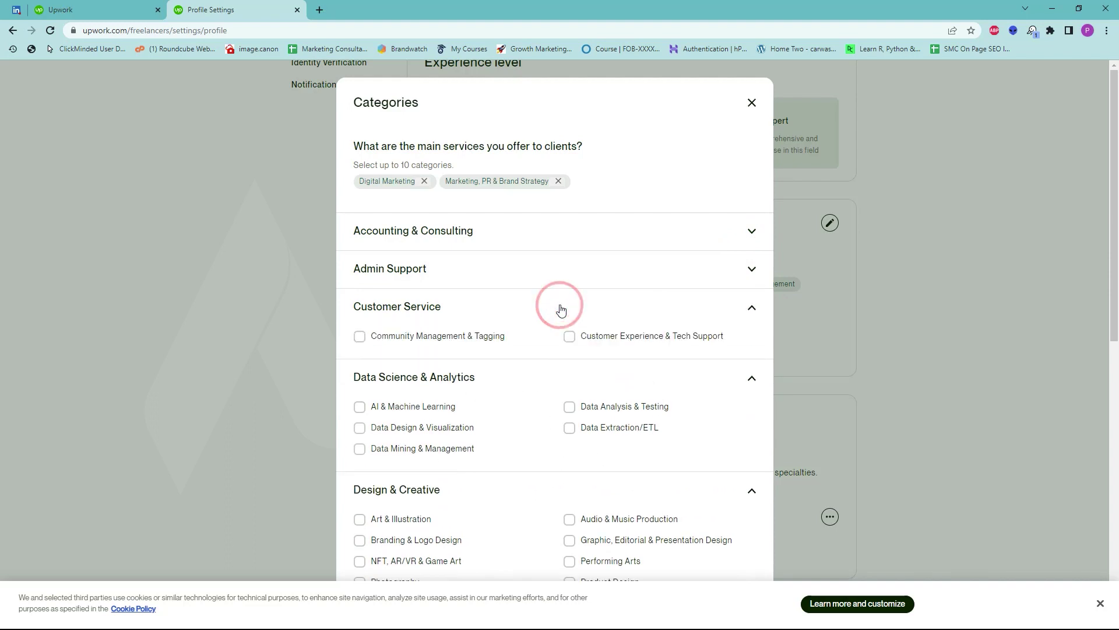
click(586, 270)
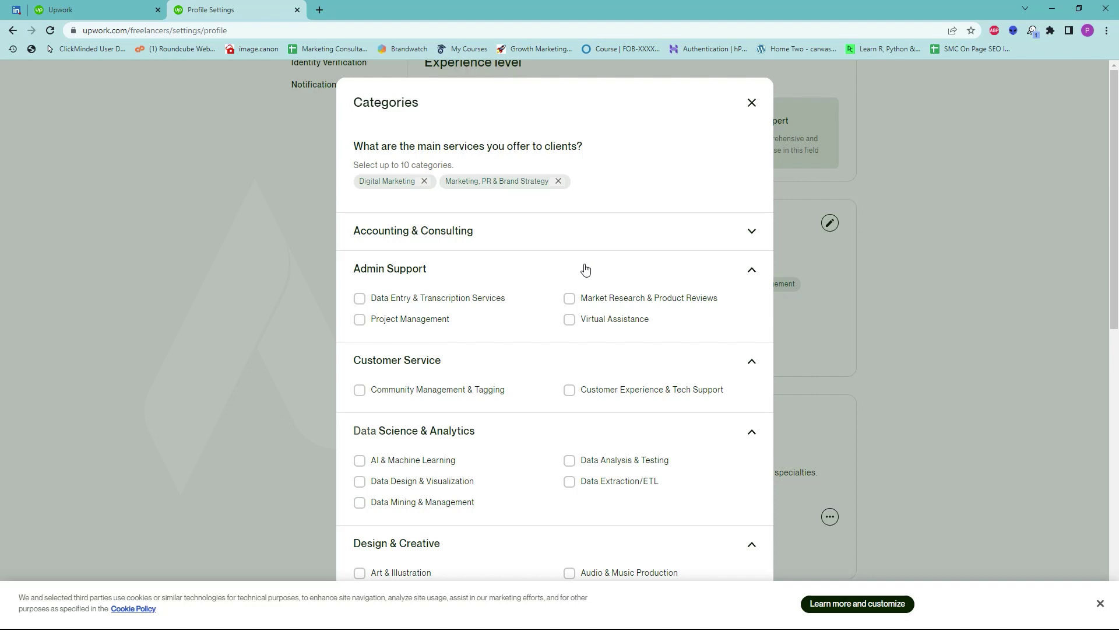
click(569, 300)
click(712, 275)
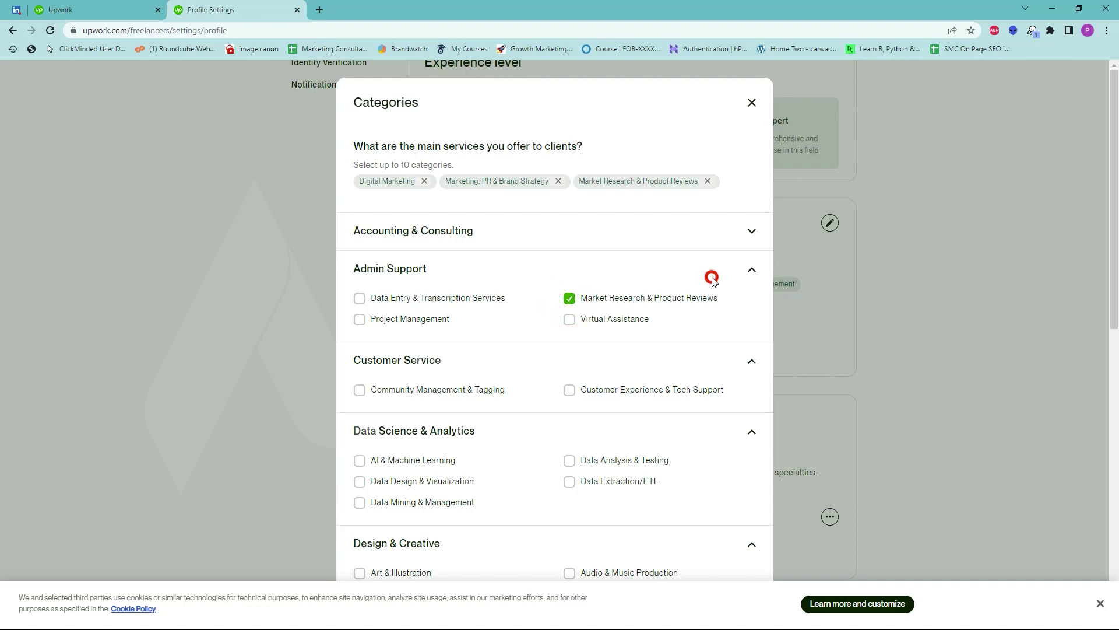
click(751, 272)
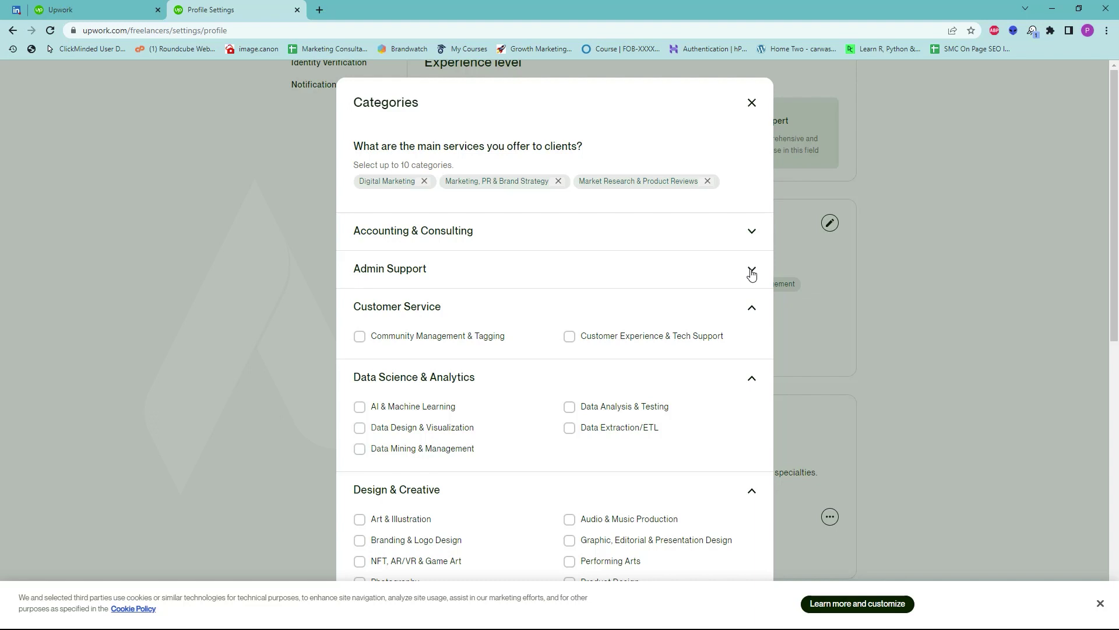
- Dismiss the cookie notice and save the selected service categories after checking the options under Writing
scroll(545, 415, down, 4)
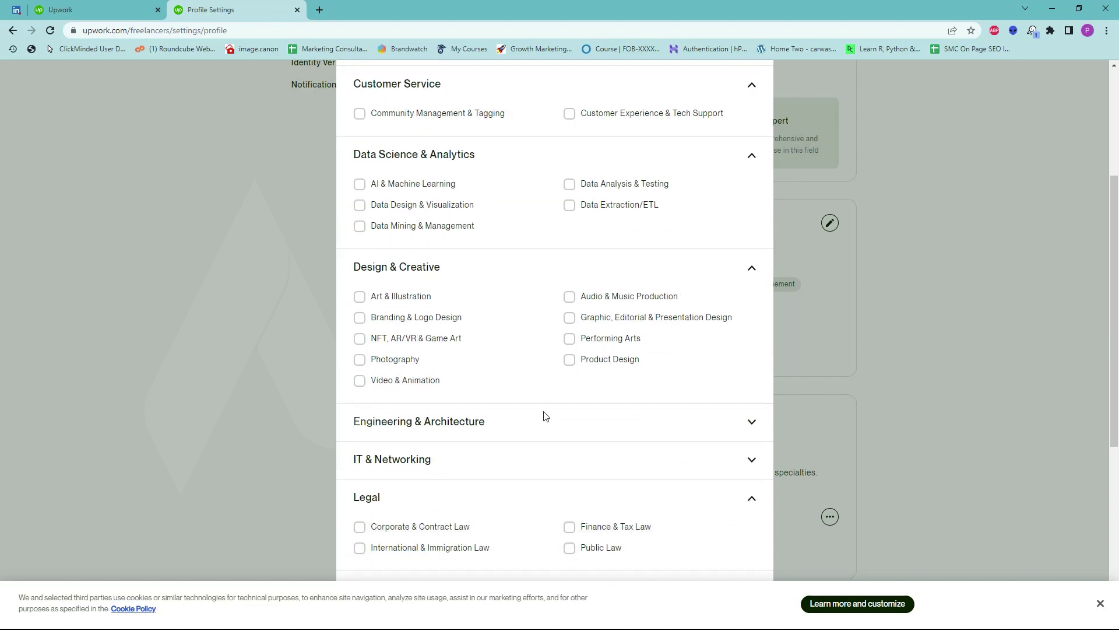
scroll(545, 415, down, 6)
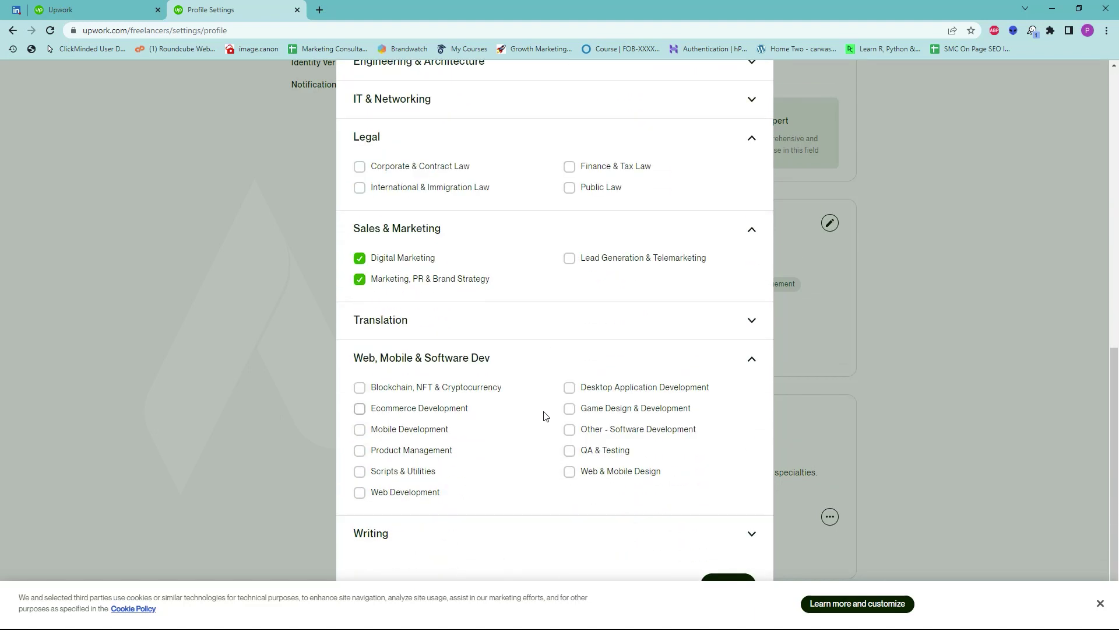
click(1100, 603)
click(752, 533)
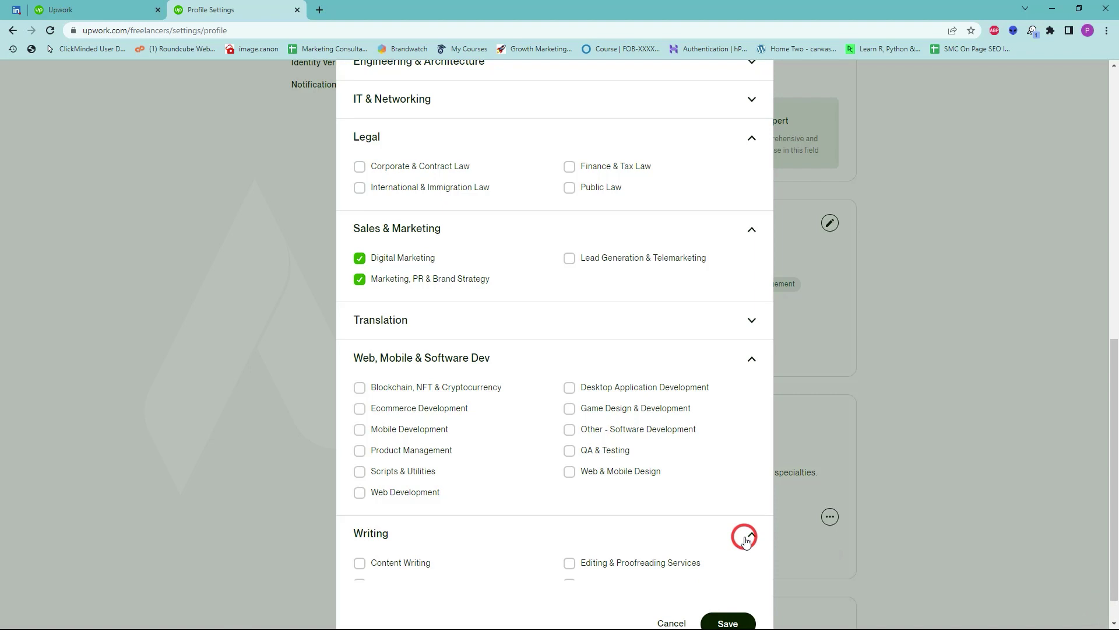
scroll(634, 538, down, 1)
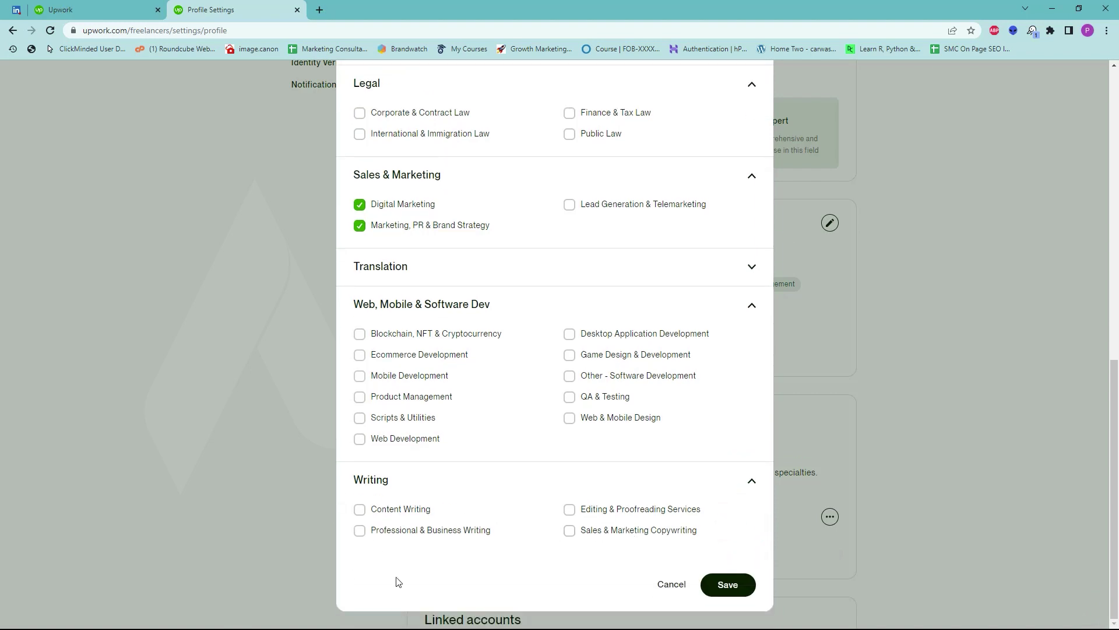
click(739, 585)
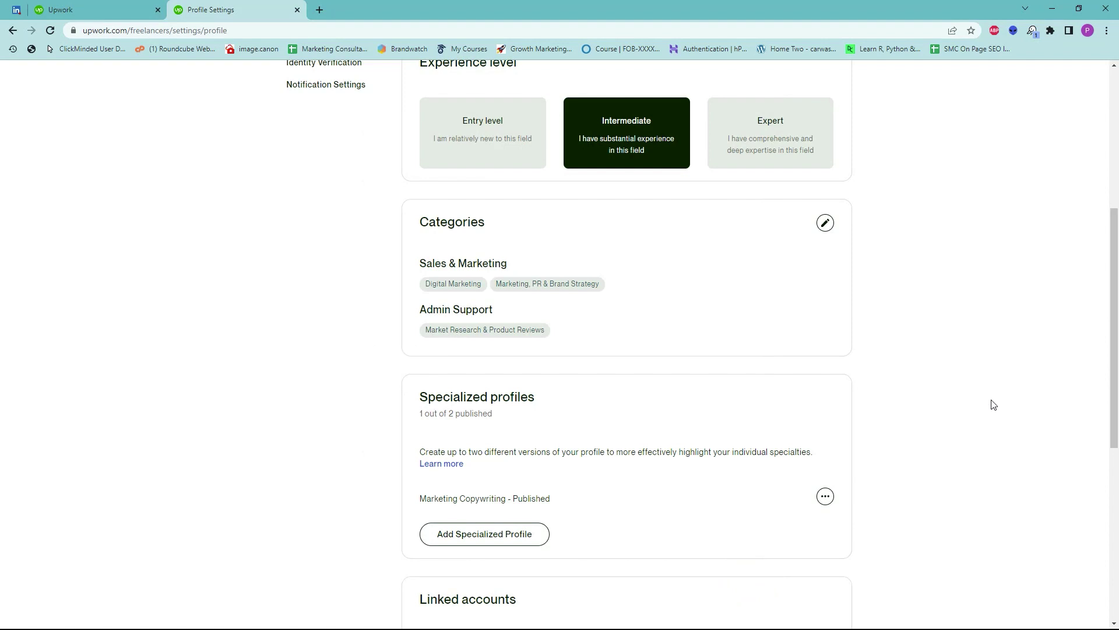
- Open the published Marketing Copywriting specialized profile for editing
scroll(994, 405, down, 2)
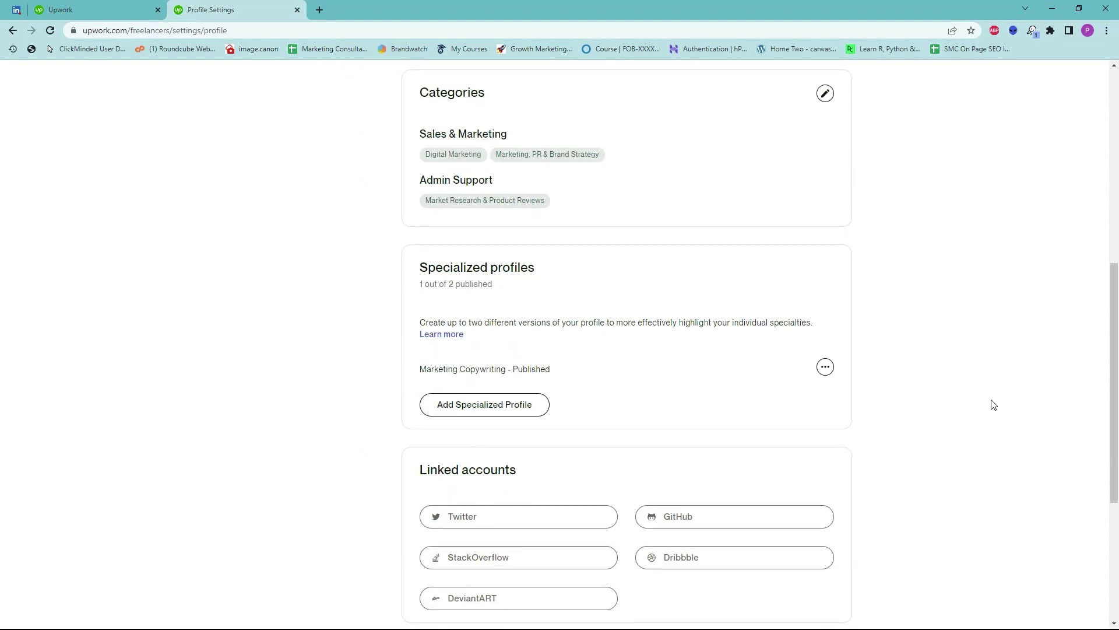
scroll(994, 404, down, 1)
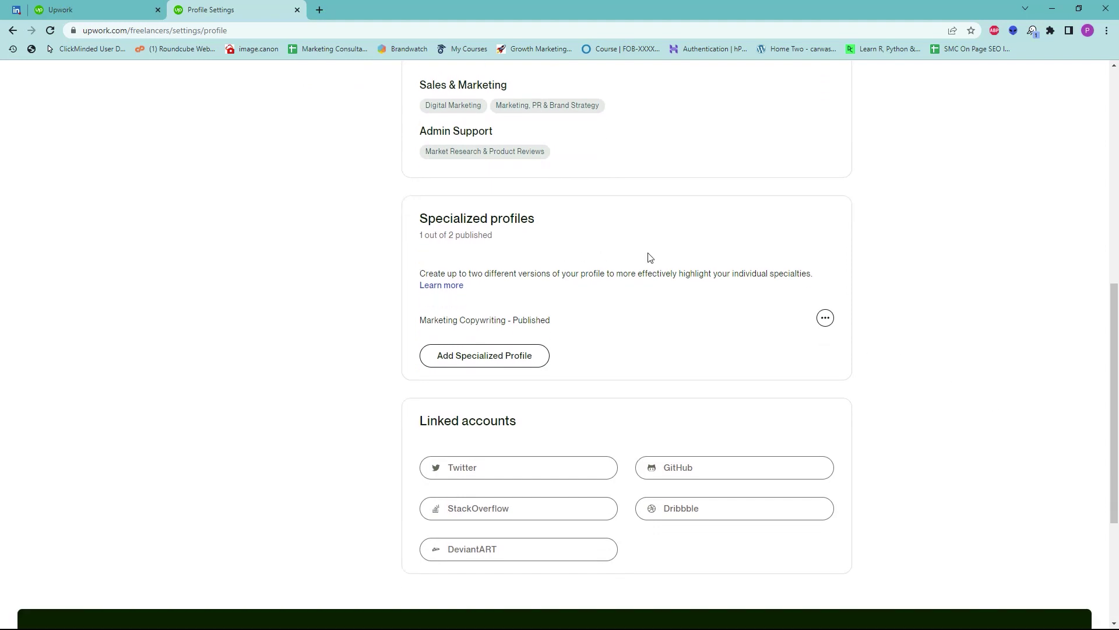
click(824, 319)
click(938, 344)
scroll(879, 316, down, 1)
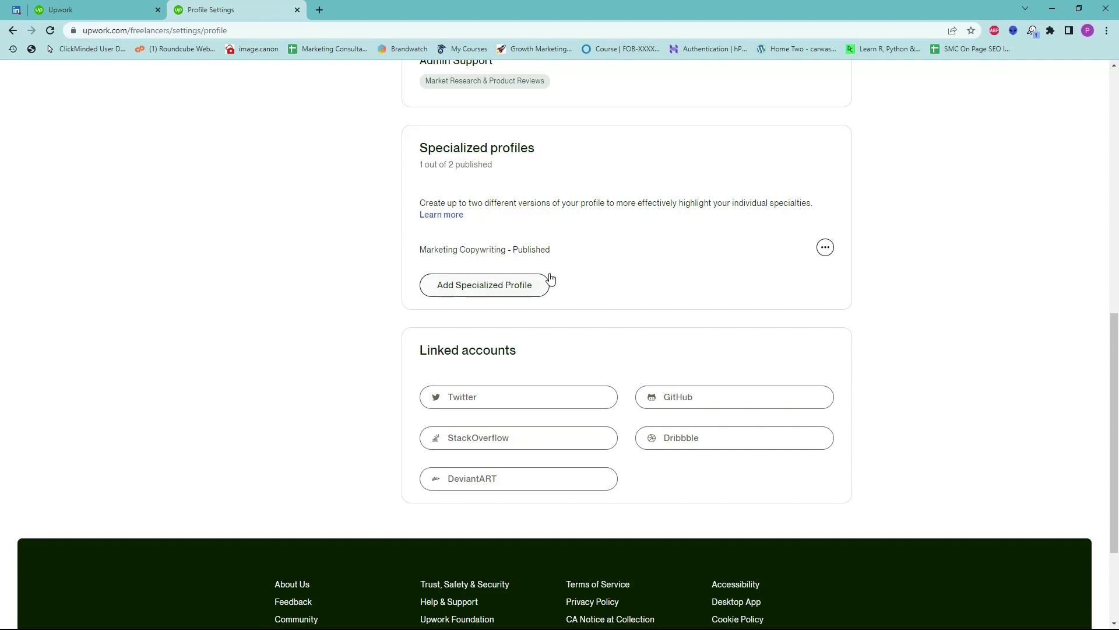
click(827, 254)
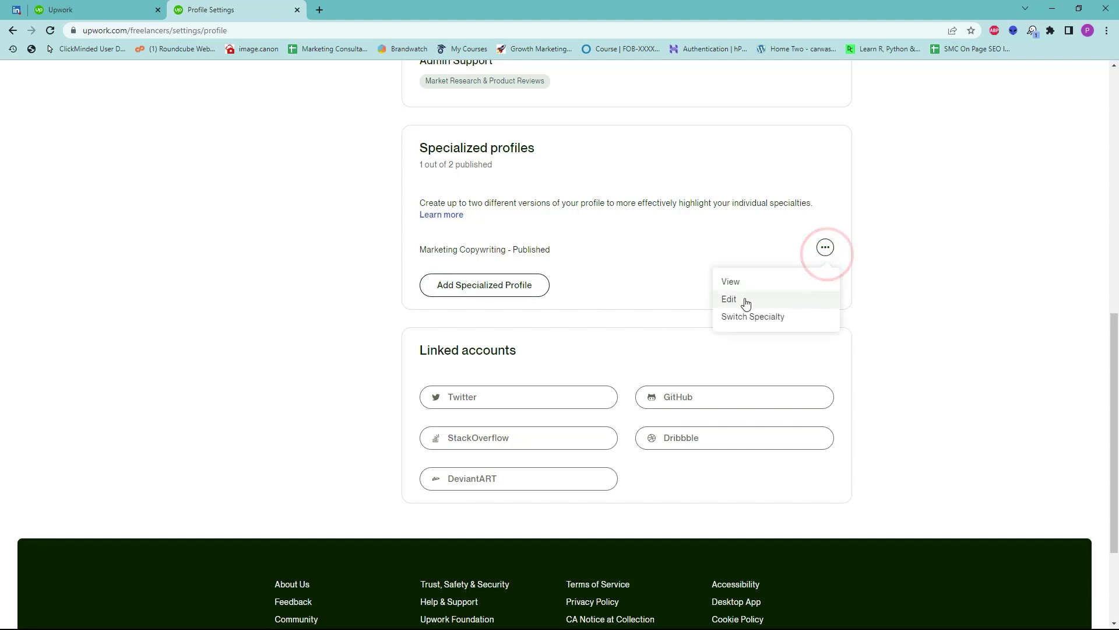
click(742, 299)
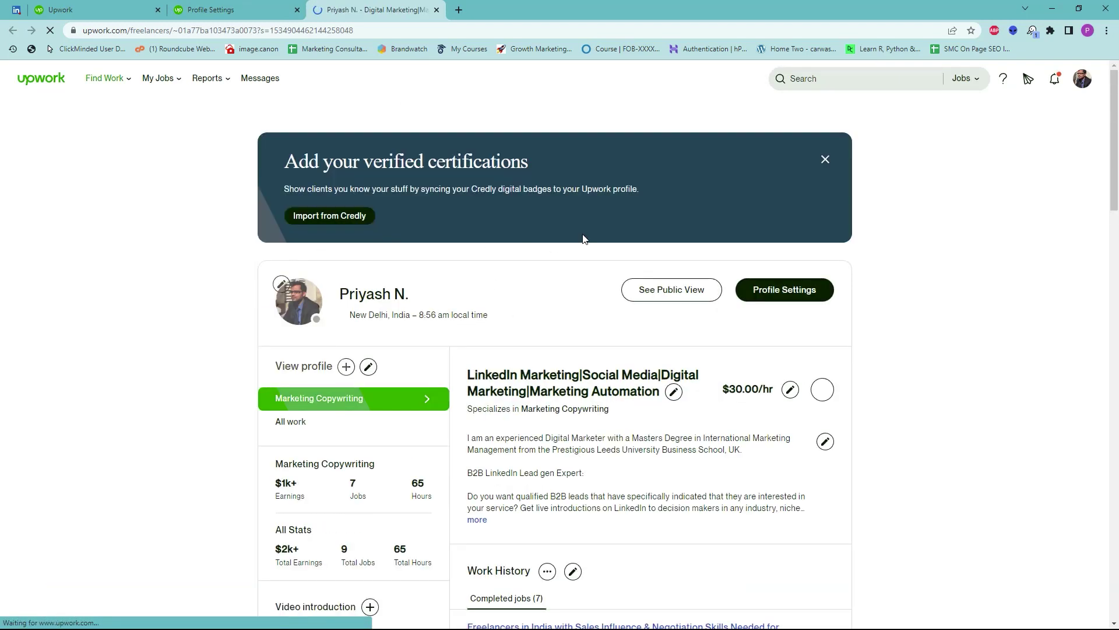
- Replace the specialized profile's title text with "Digital Marketing Strategy|Google Ads|Facebook Ads|Marketing Automation"
scroll(597, 398, down, 1)
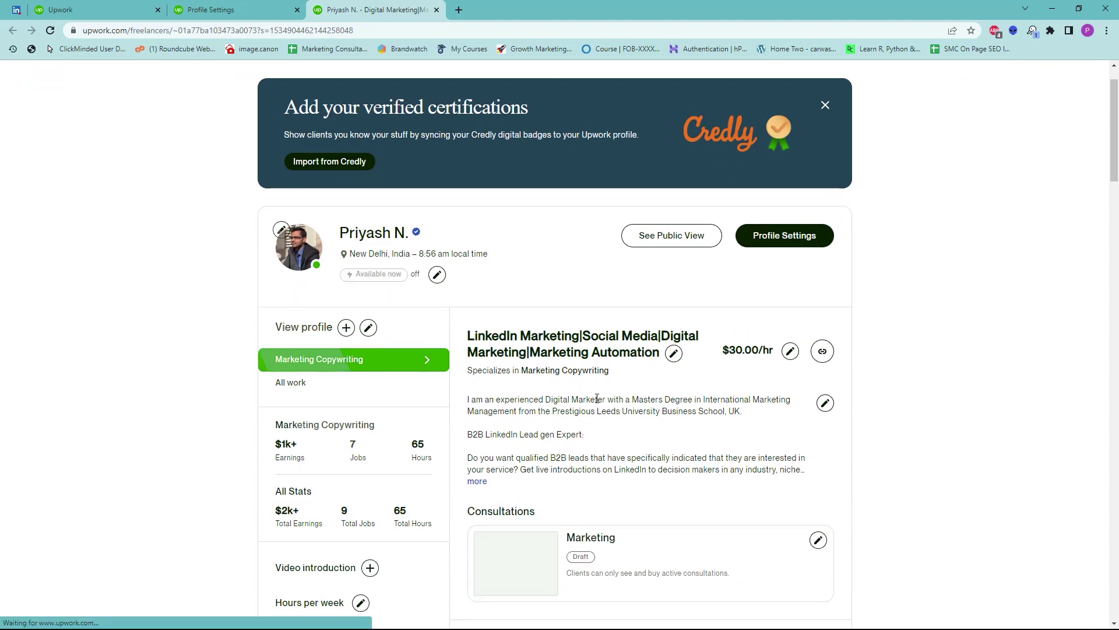
scroll(597, 398, up, 1)
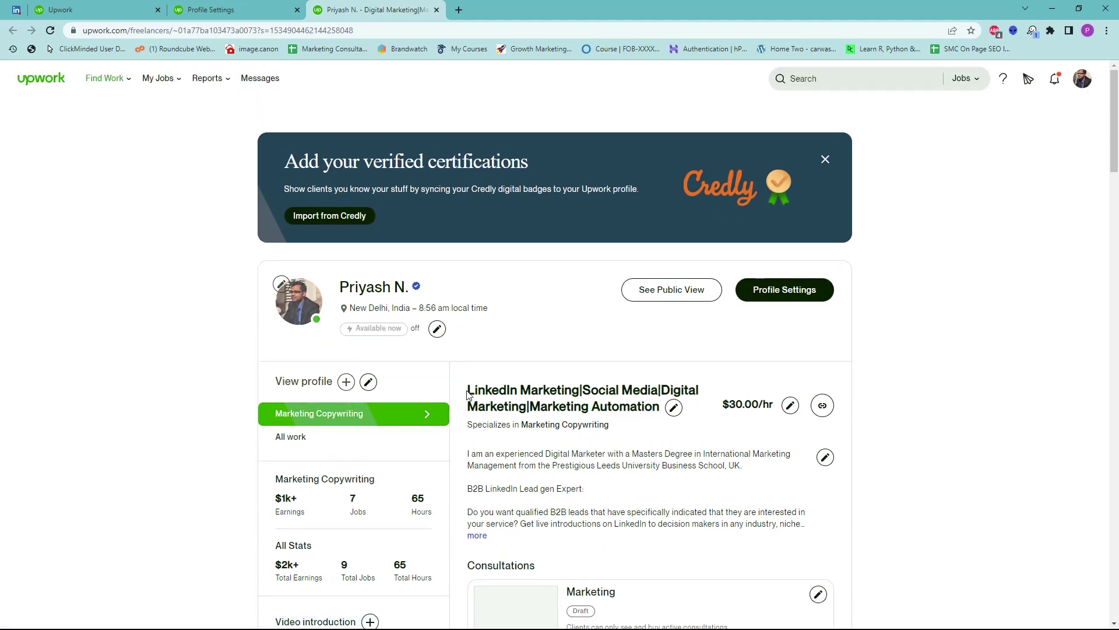
drag(468, 394, 505, 391)
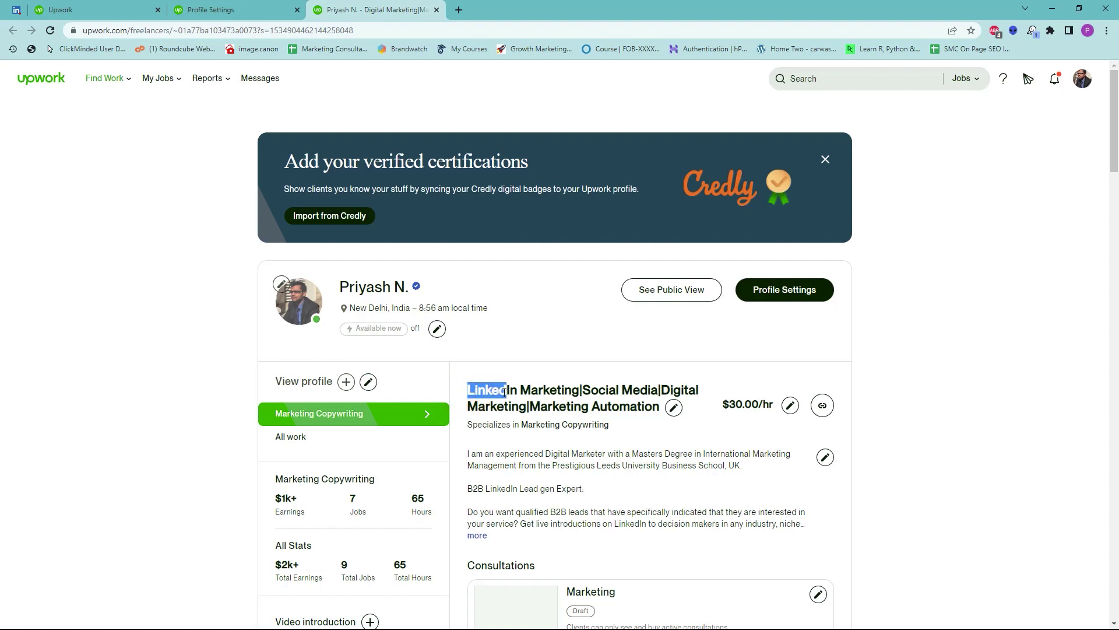
scroll(568, 428, down, 1)
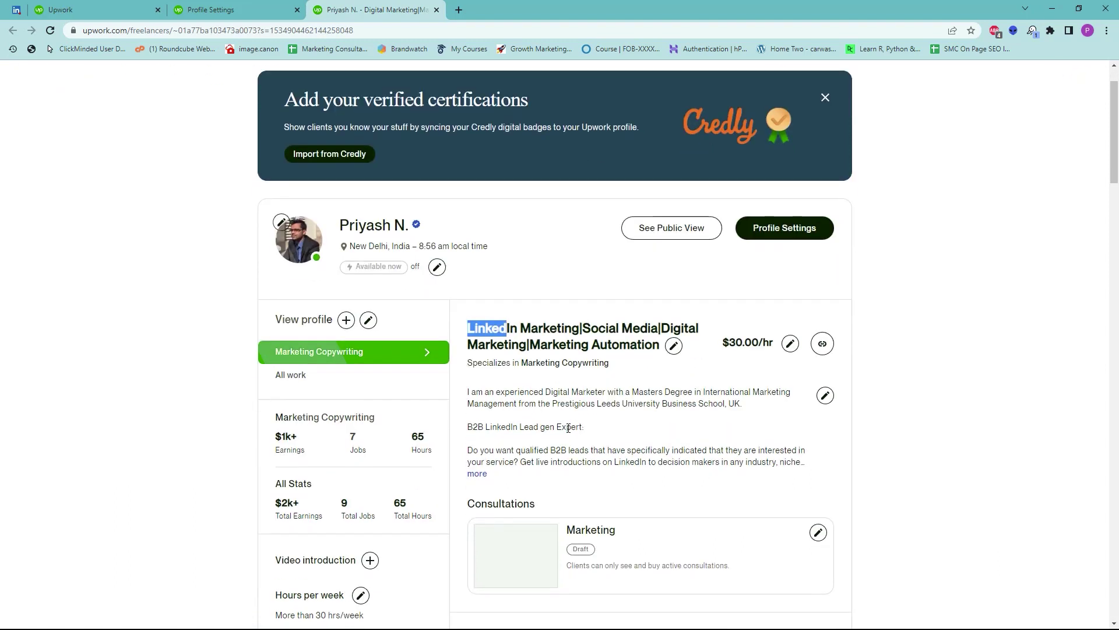
click(674, 346)
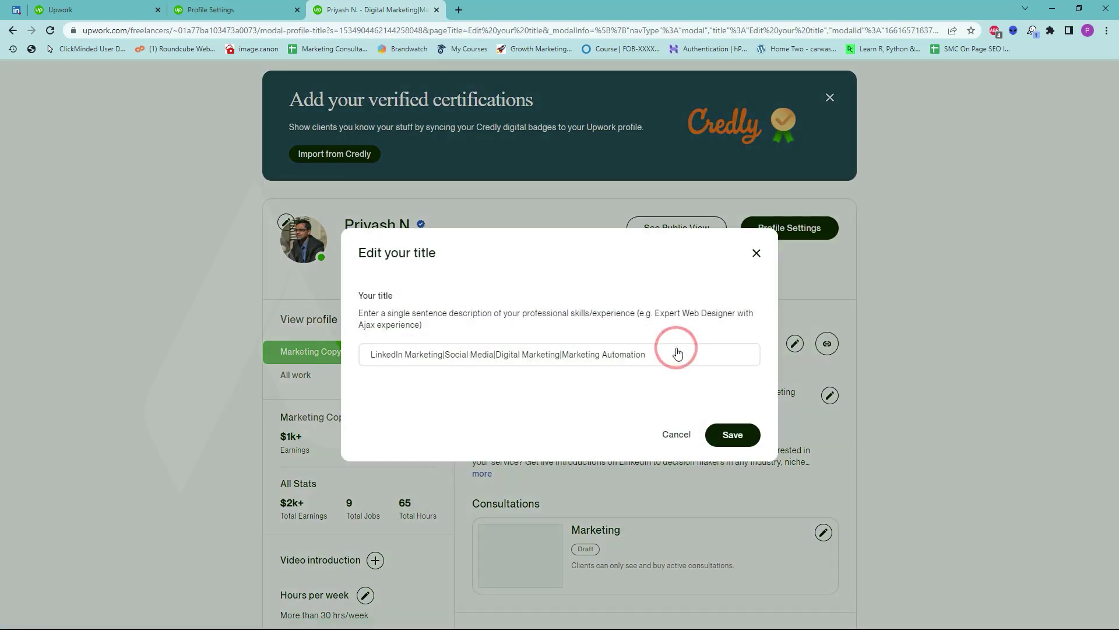
triple_click(666, 349)
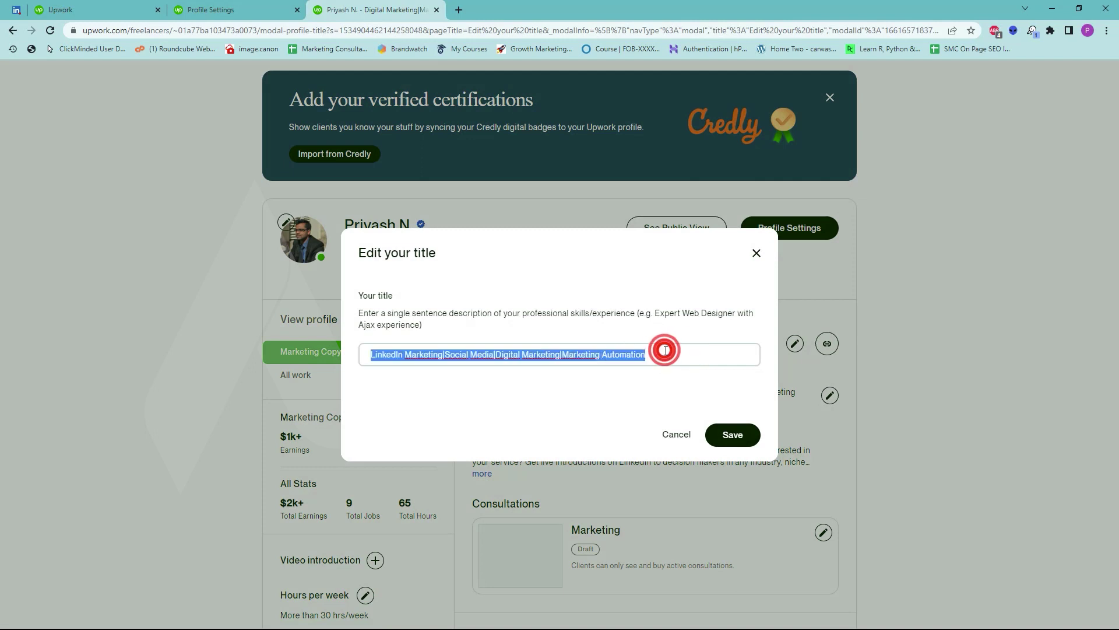
key(BackSpace)
text(Digital Marketing D)
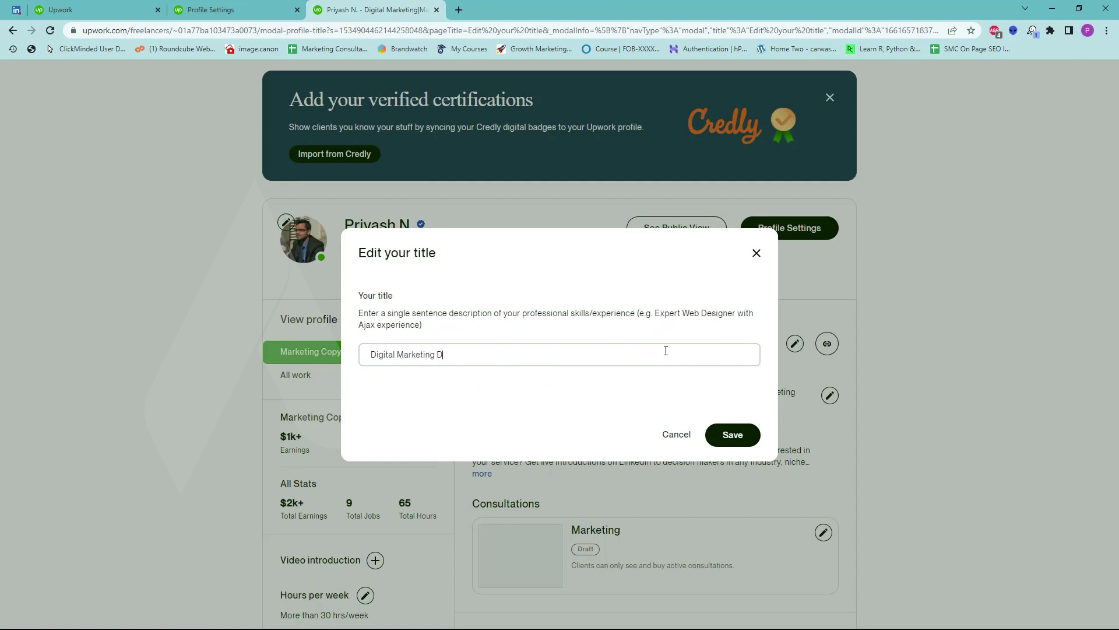
text(trategy|Goo)
key(BackSpace)
key(BackSpace)
key(BackSpace)
text(Google Ads|Facebook)
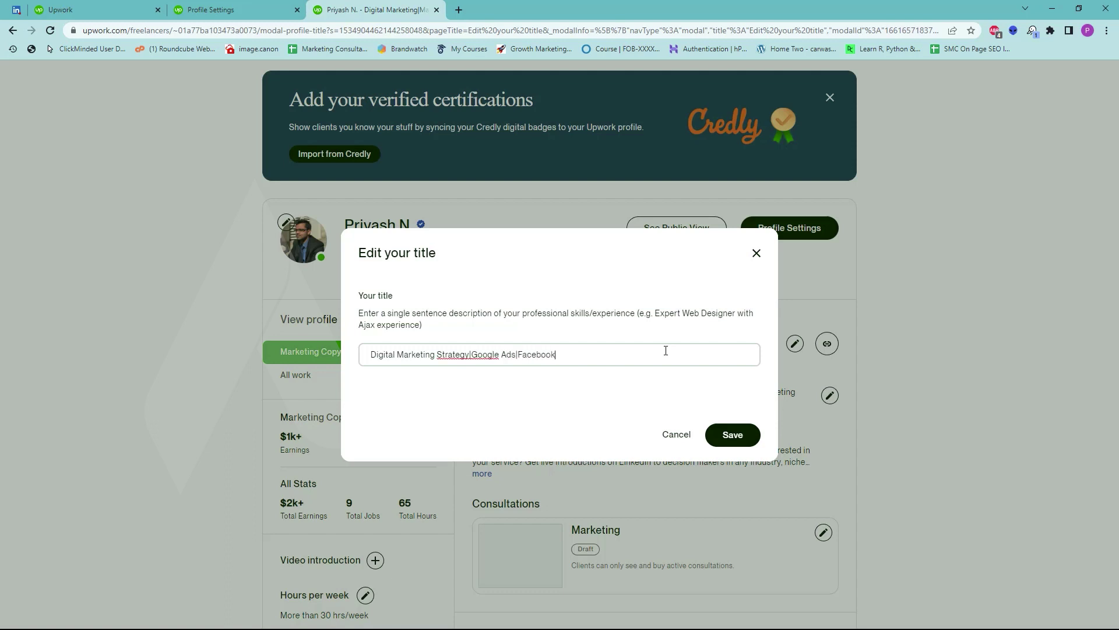
text( Ads|Marketing Automatio)
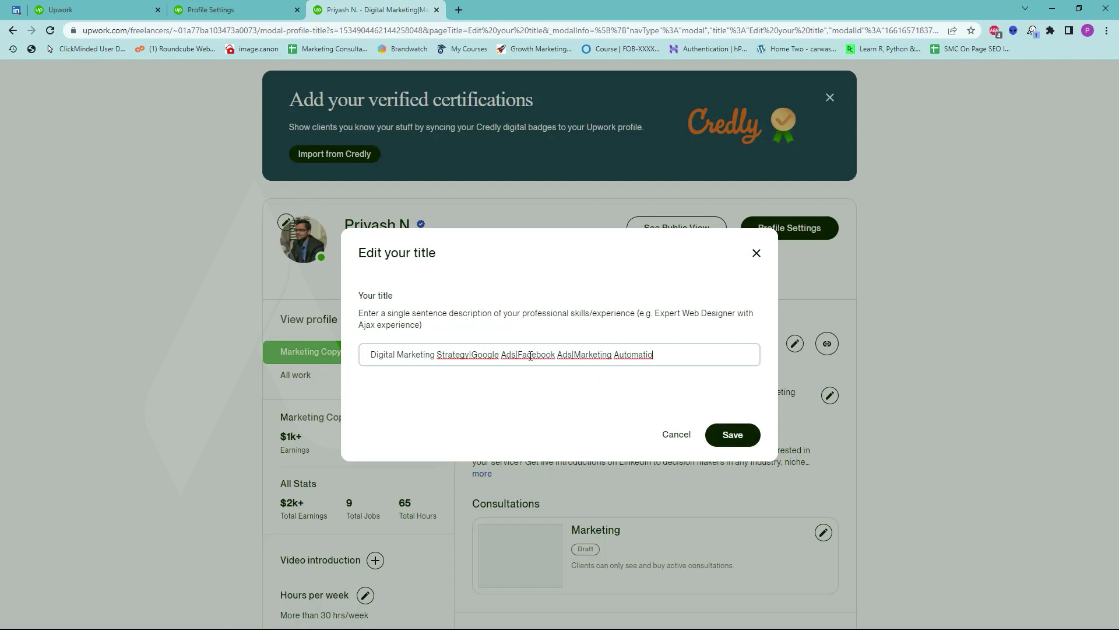
- Change the last skill in the title to "Email Automation" and save the profile title
click(373, 356)
drag(655, 350, 614, 358)
click(614, 356)
key(BackSpace)
key(BackSpace)
key(BackSpace)
key(BackSpace)
key(BackSpace)
key(BackSpace)
key(BackSpace)
key(BackSpace)
key(BackSpace)
text(Email)
click(642, 354)
text(n)
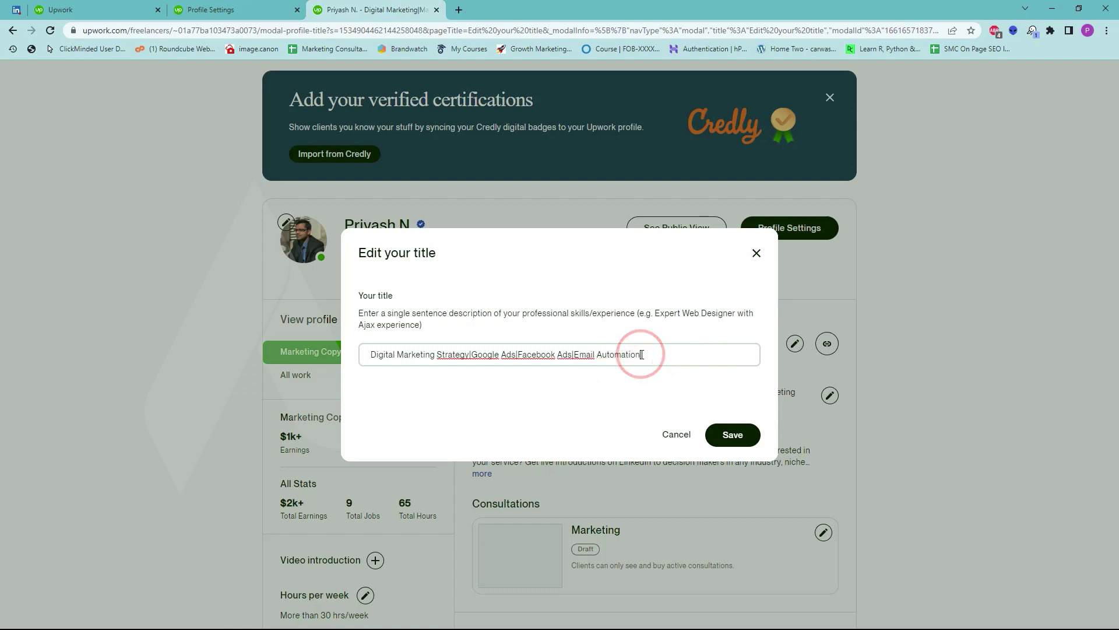
click(723, 435)
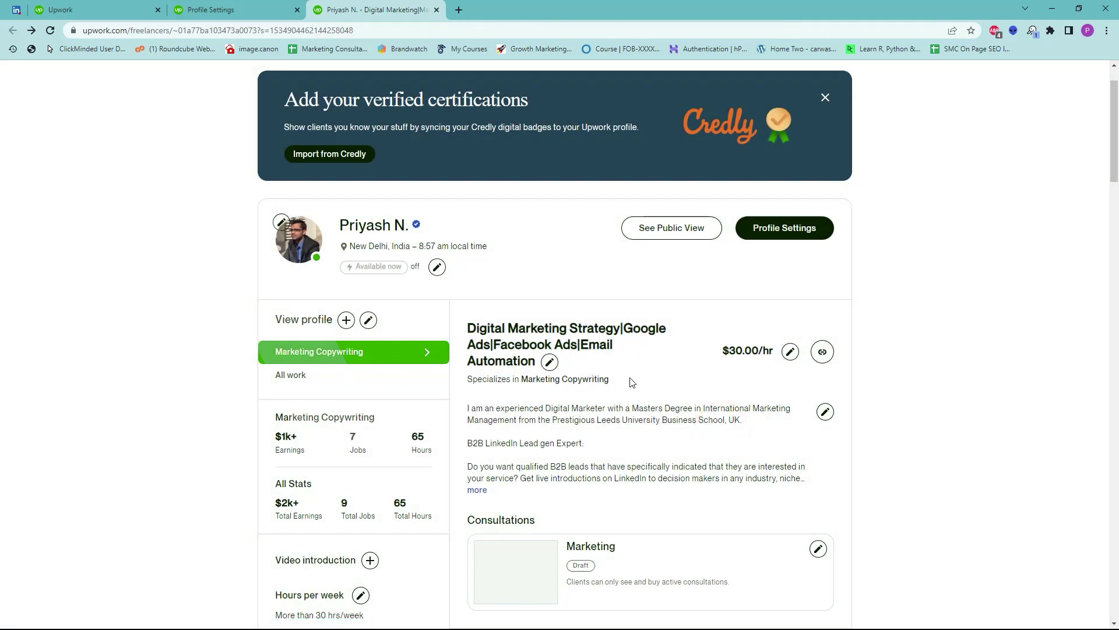
- Review the profile's hourly rate and the amount received after the service fee, and save the rate
click(791, 352)
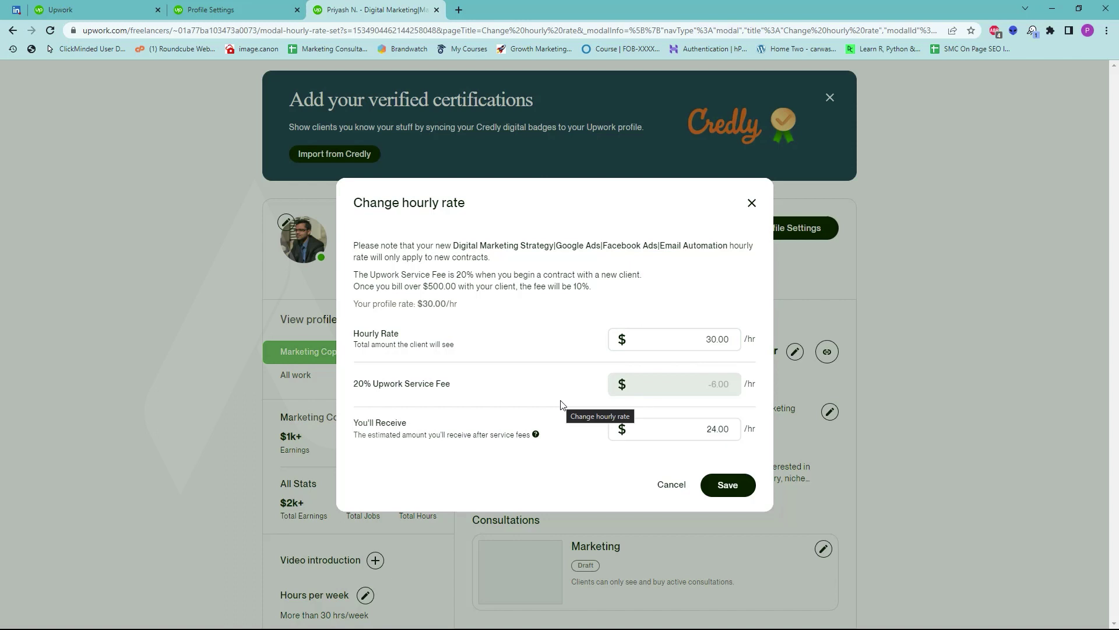
click(676, 440)
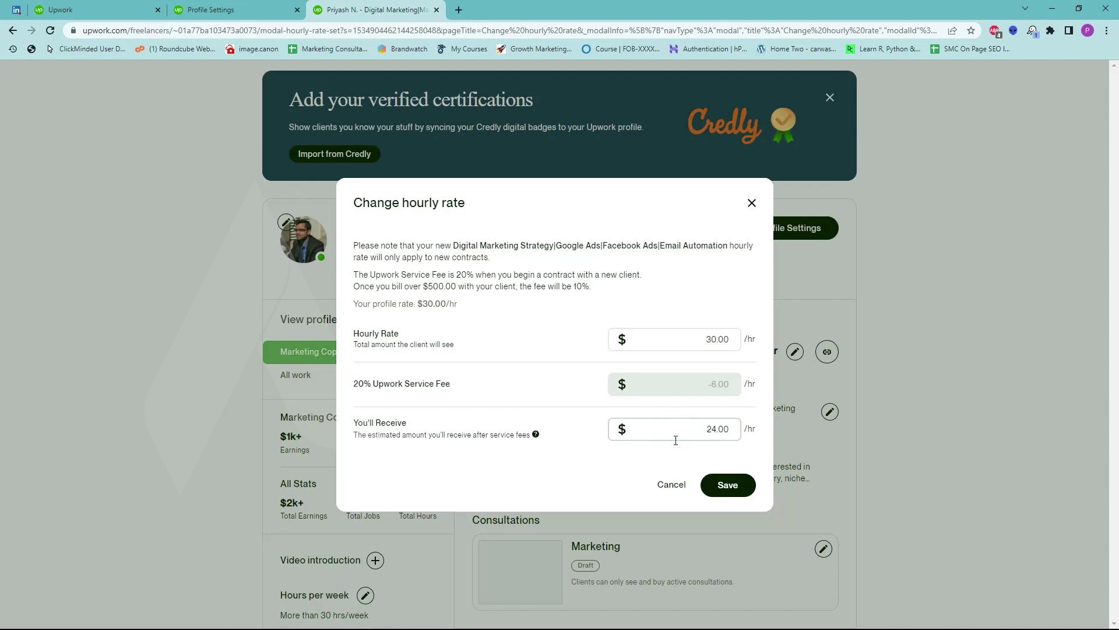
click(712, 338)
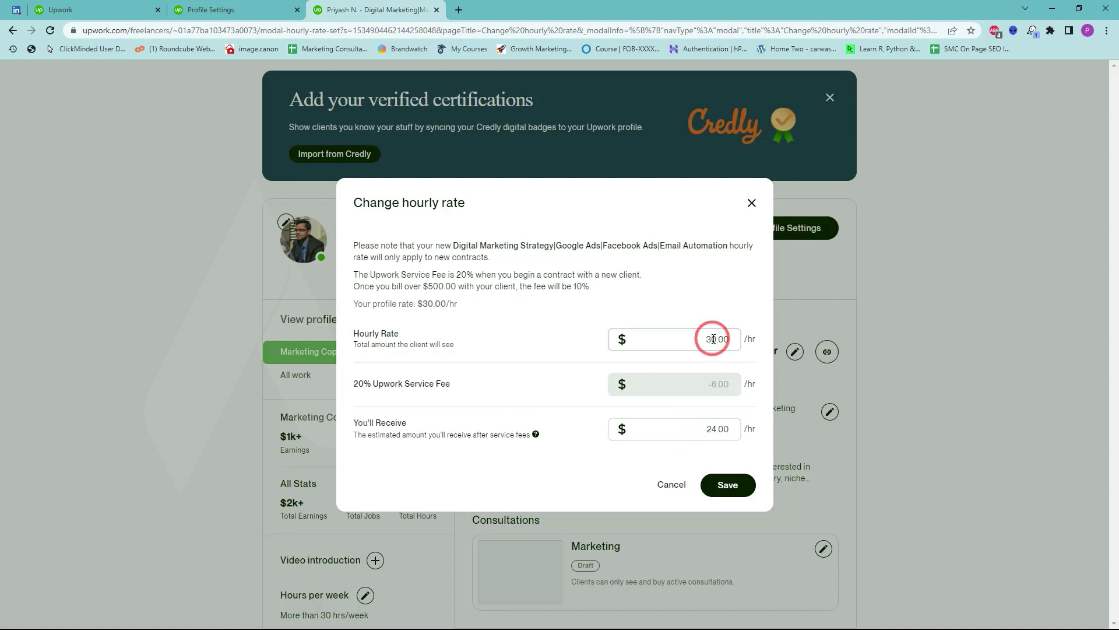
click(688, 435)
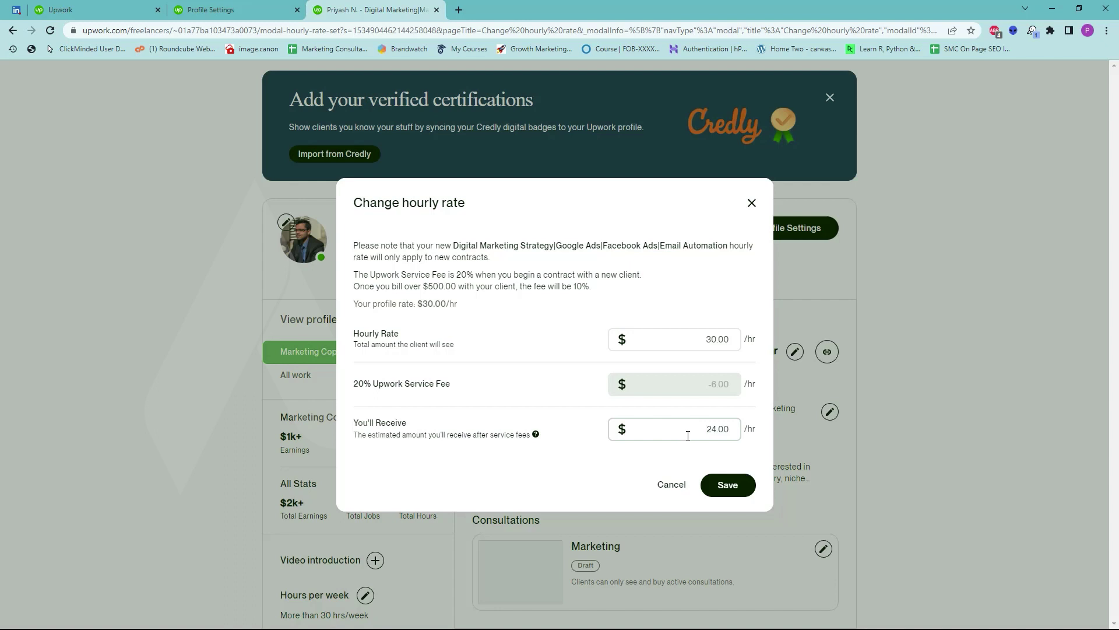
double_click(702, 339)
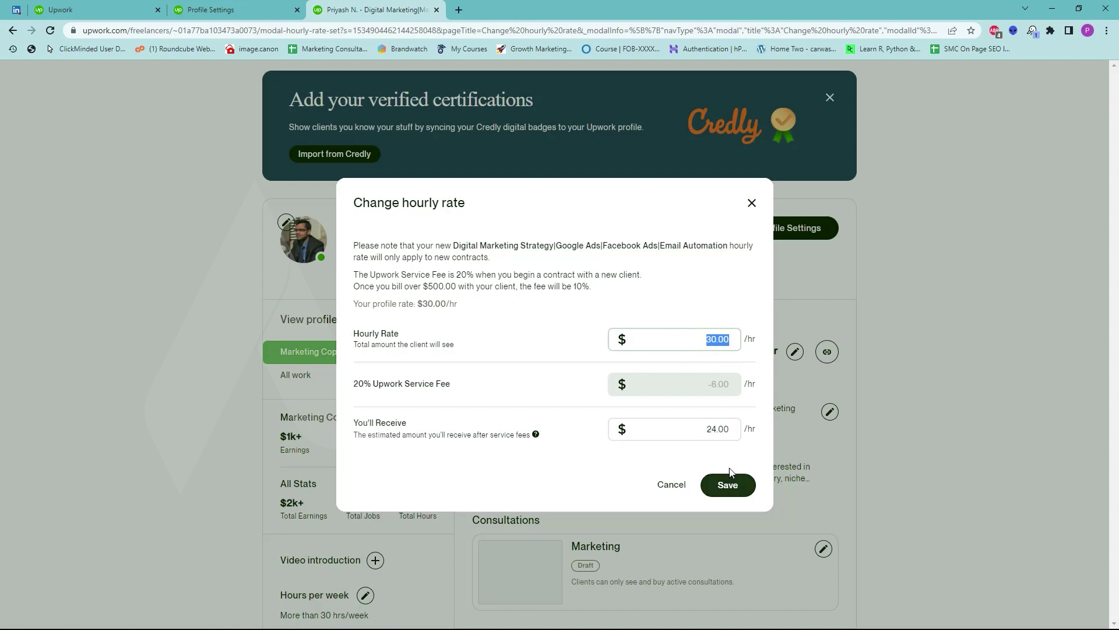
click(723, 488)
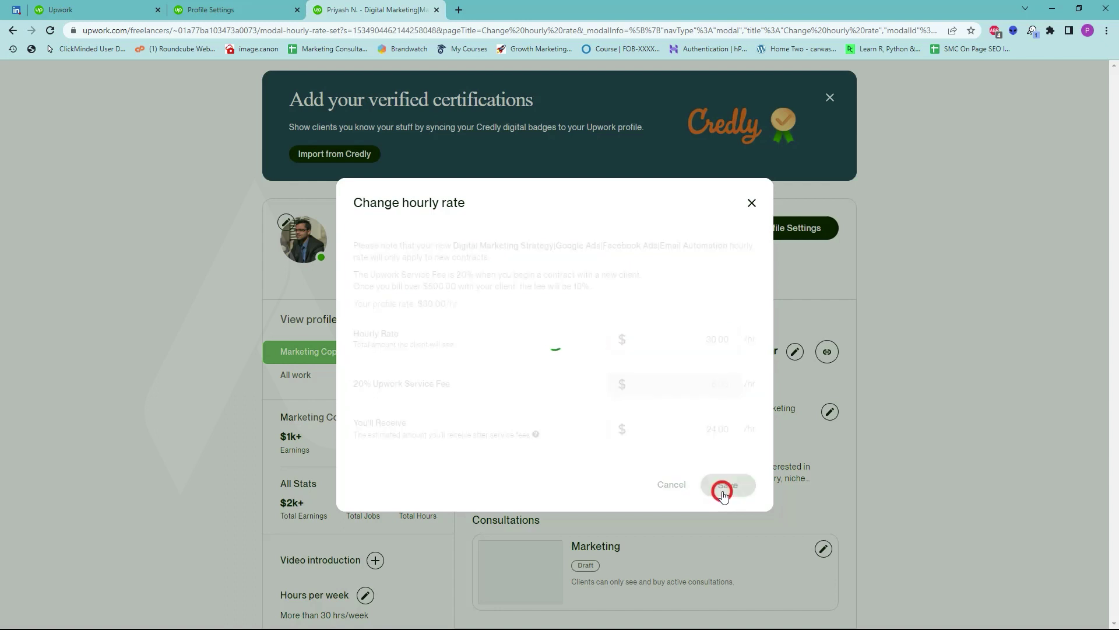
- Open the specialized profile's overview for editing and highlight the introduction about digital marketing experience and education
scroll(839, 454, down, 2)
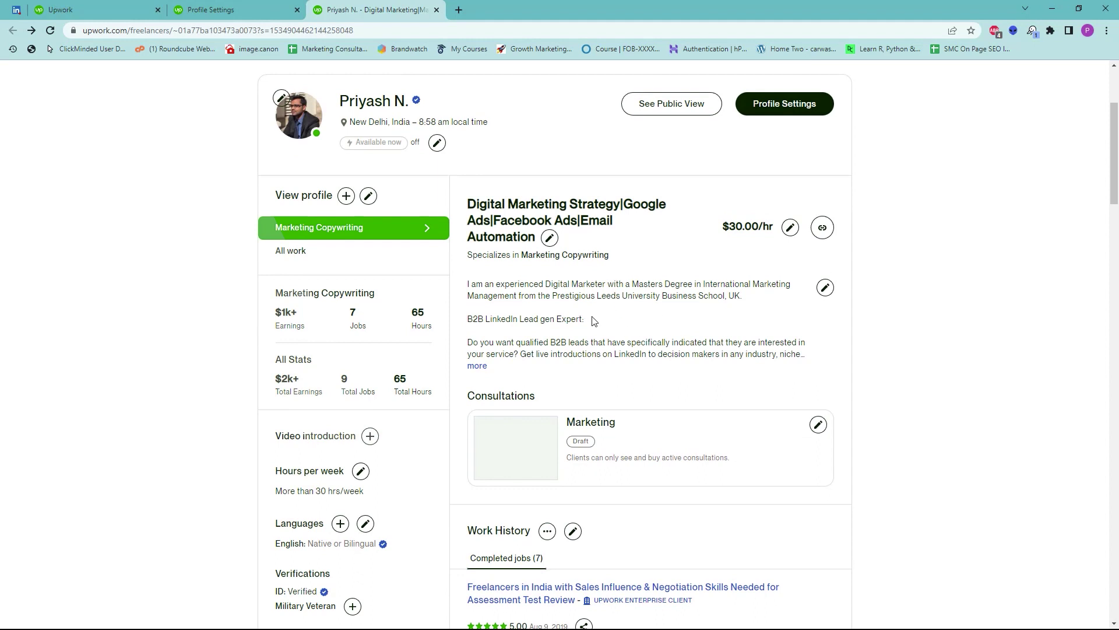
scroll(593, 321, up, 1)
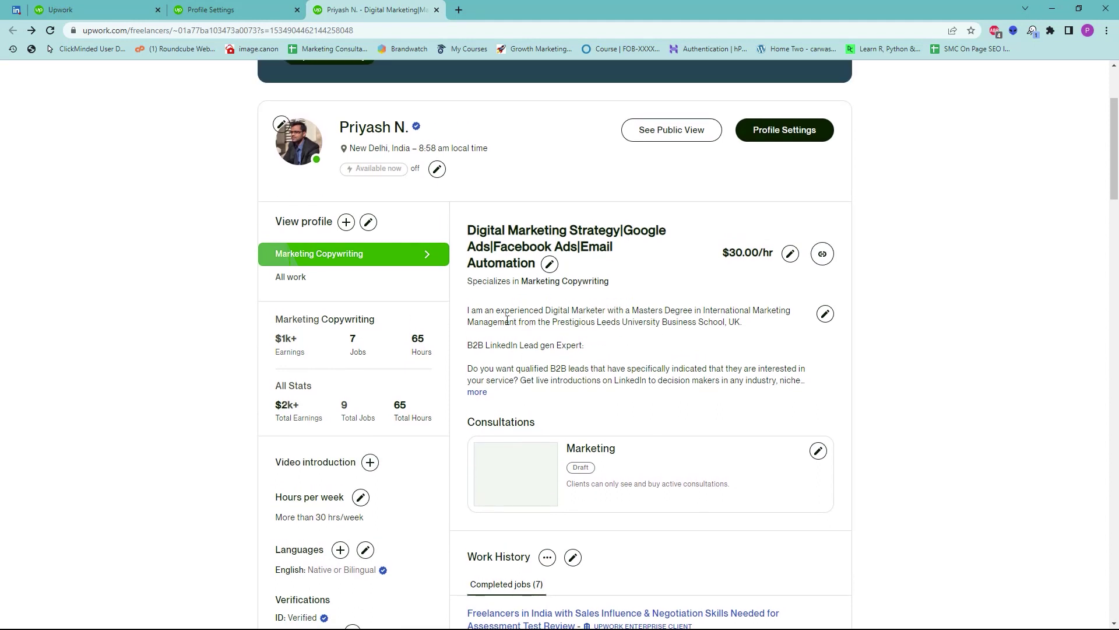
click(823, 315)
scroll(562, 343, up, 5)
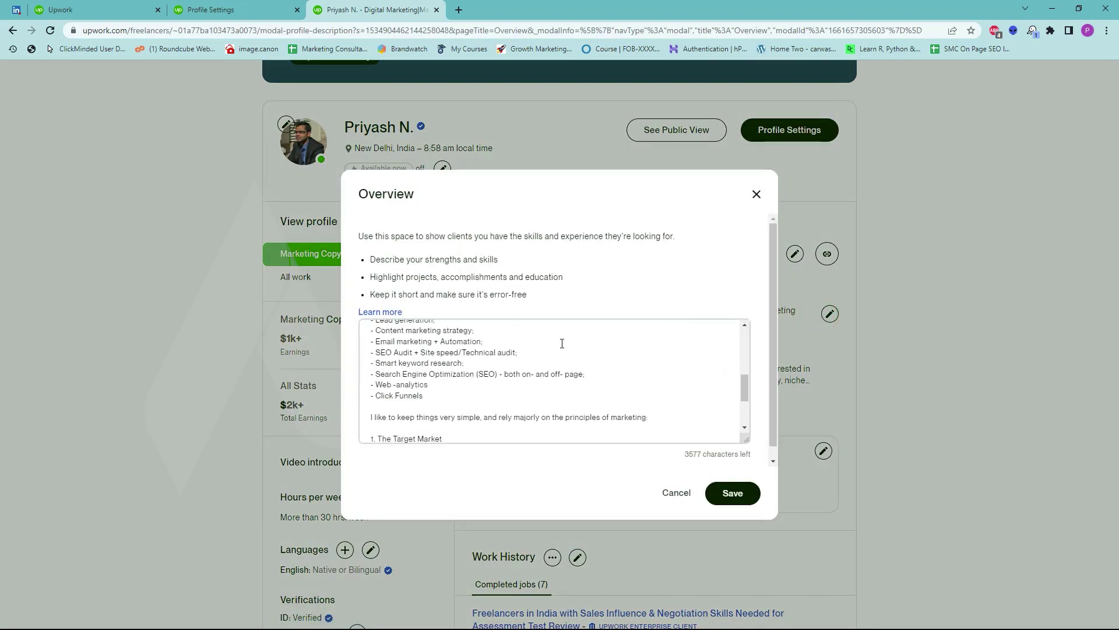
scroll(562, 343, up, 3)
drag(593, 342, 358, 331)
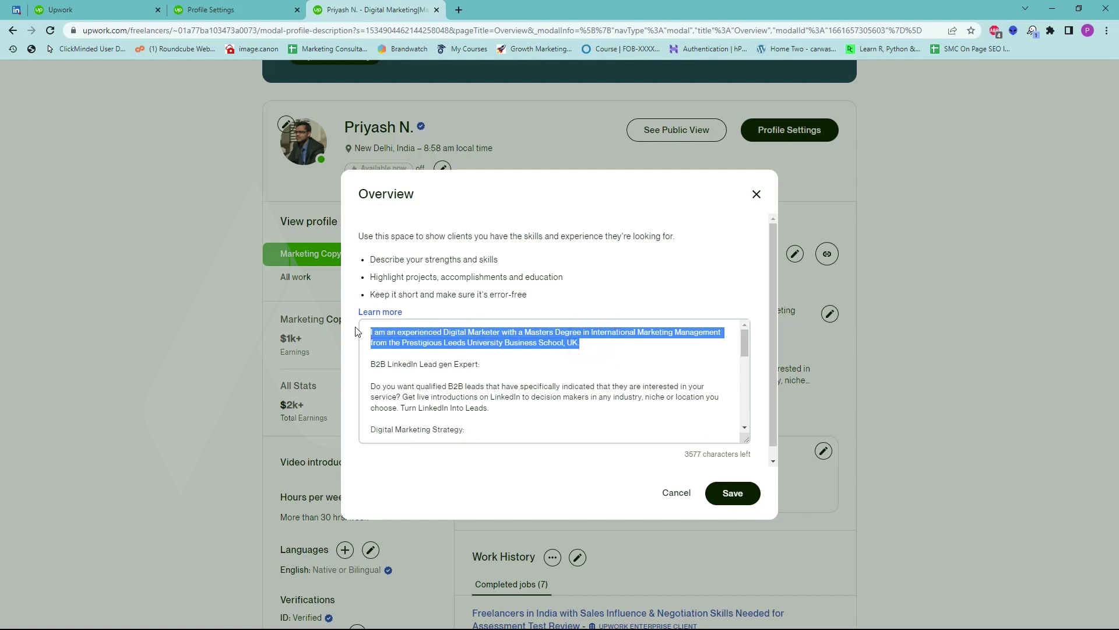
click(490, 365)
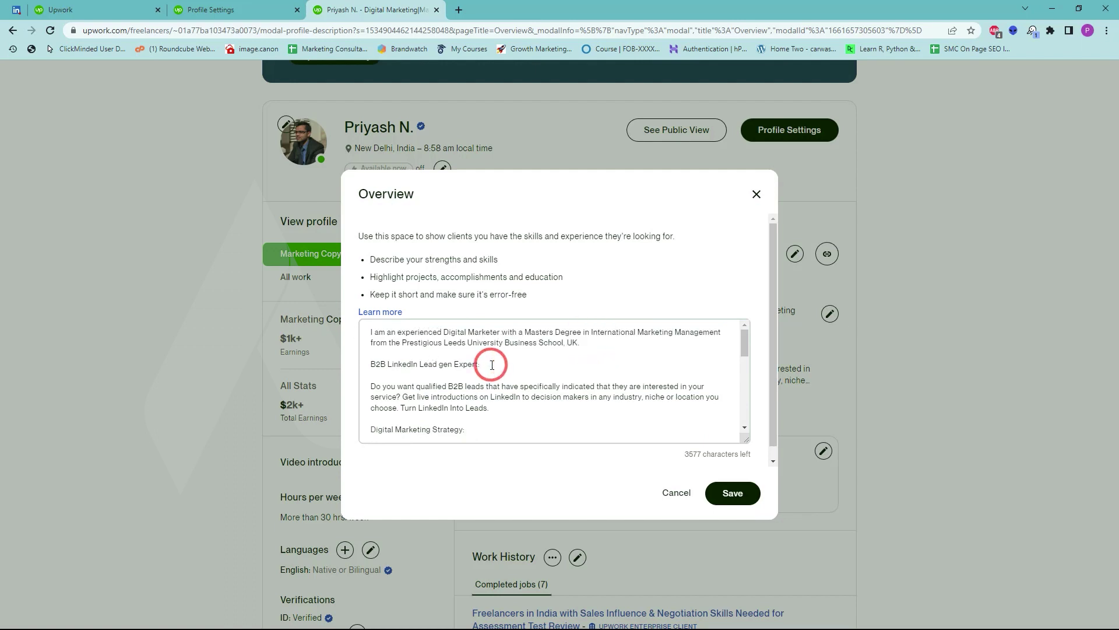
- Highlight the B2B LinkedIn Lead gen Expert section of the overview, including its paragraph on qualified leads
click(494, 410)
drag(494, 412, 368, 367)
scroll(398, 378, down, 1)
scroll(400, 371, up, 1)
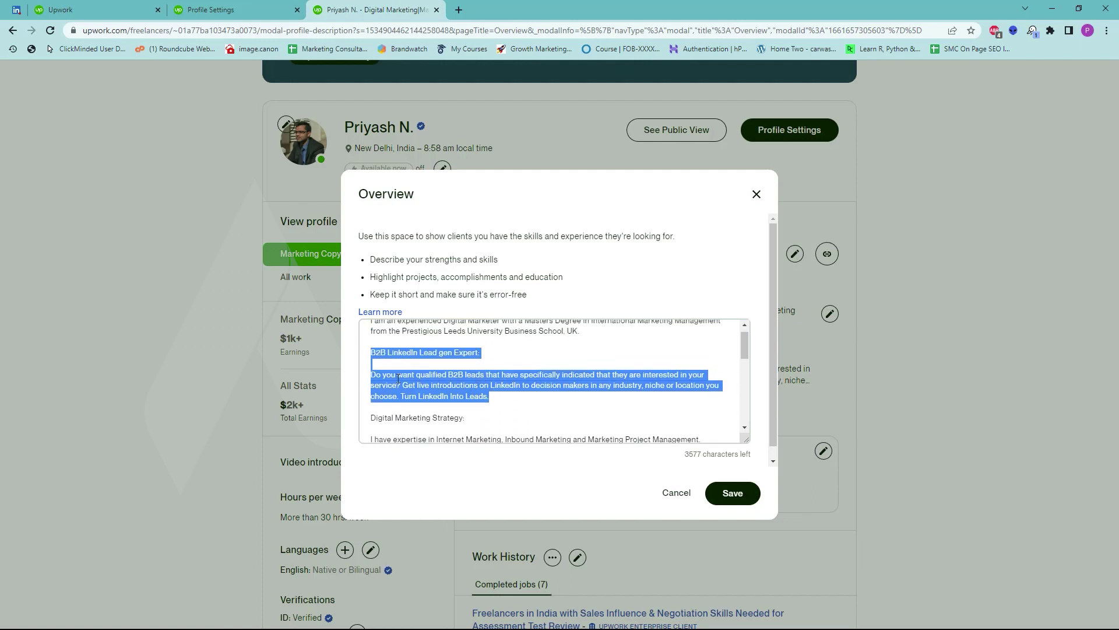
scroll(464, 370, down, 1)
click(478, 361)
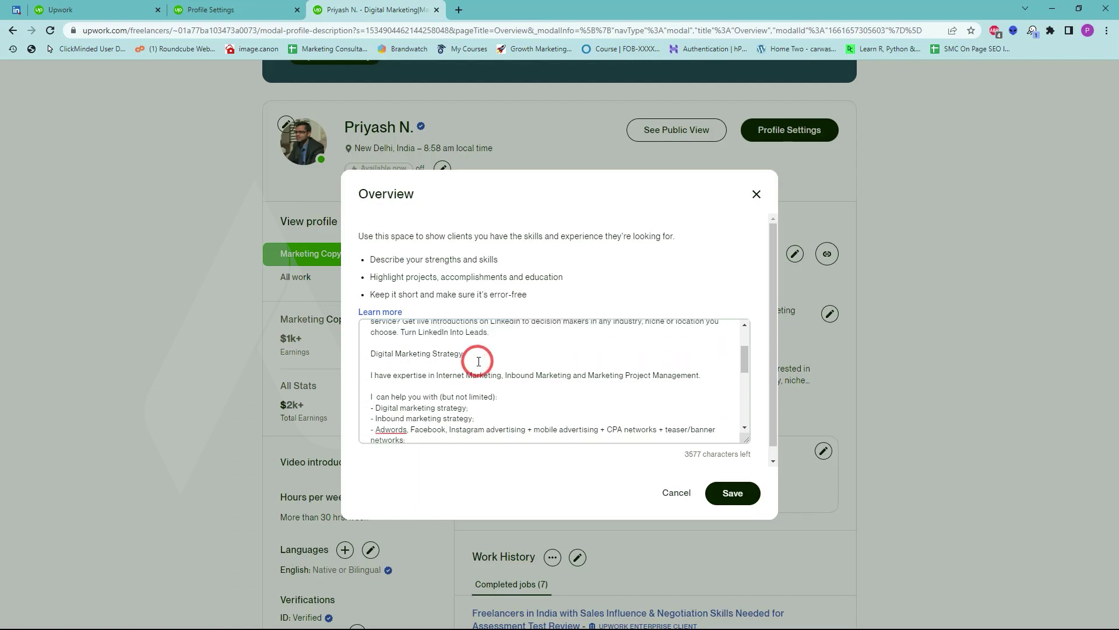
- Review the overview's service list, marketing principles and closing statement, and save the overview
scroll(478, 361, down, 3)
scroll(469, 359, down, 1)
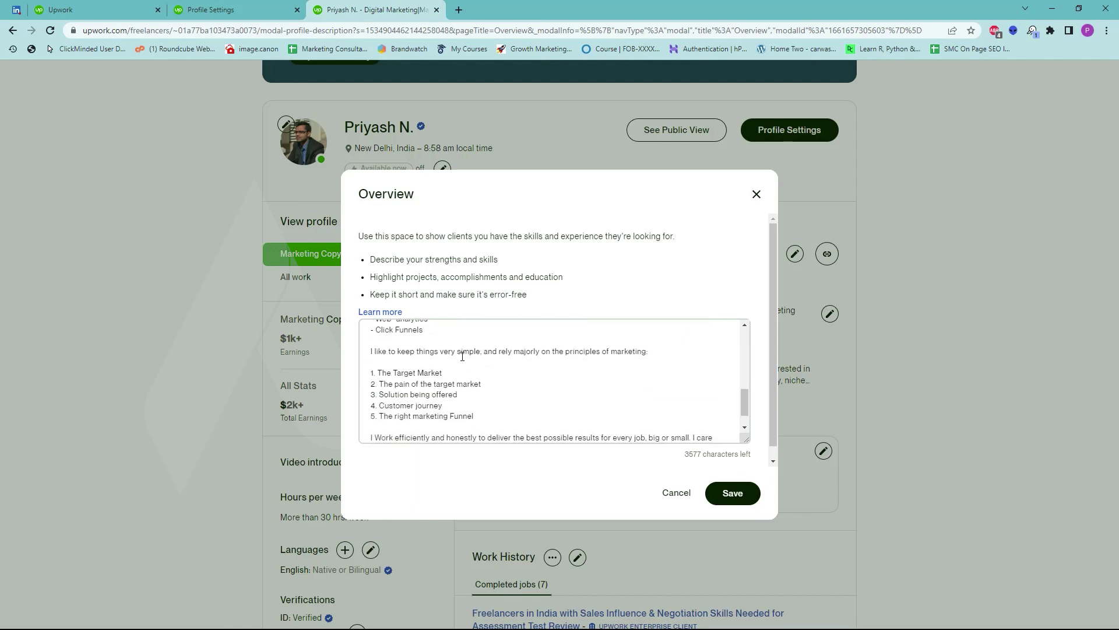
drag(370, 352, 483, 404)
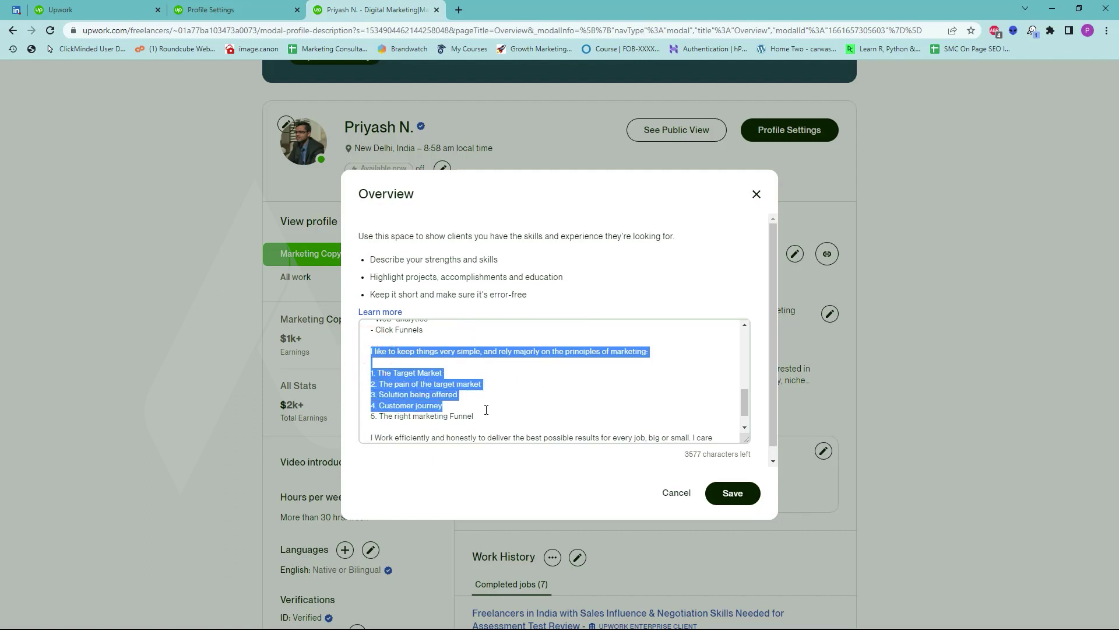
scroll(487, 410, down, 1)
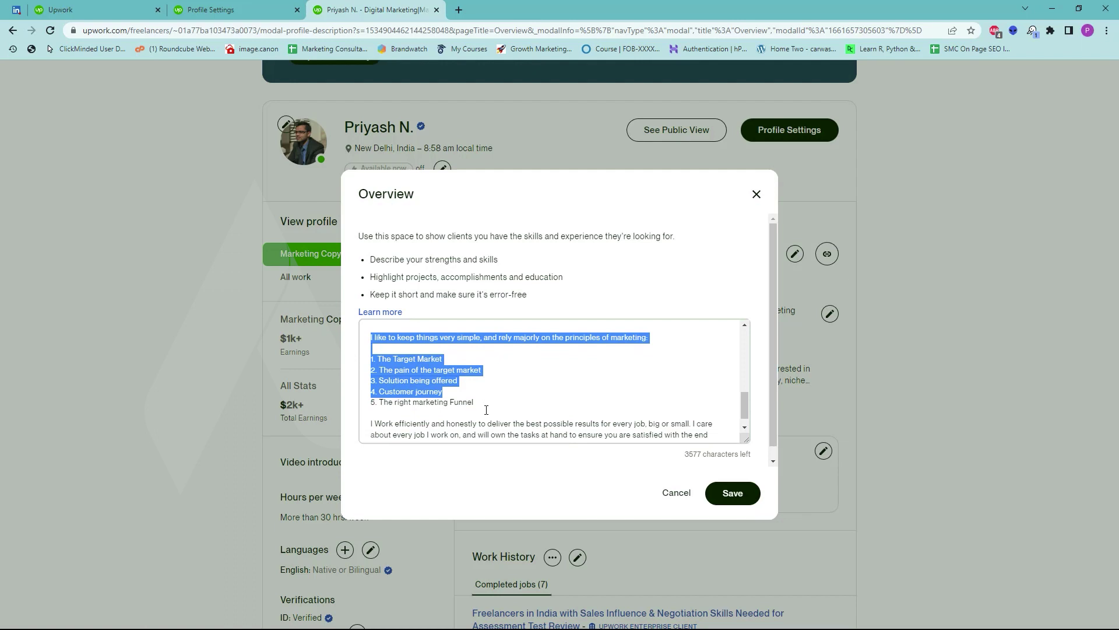
scroll(486, 410, down, 1)
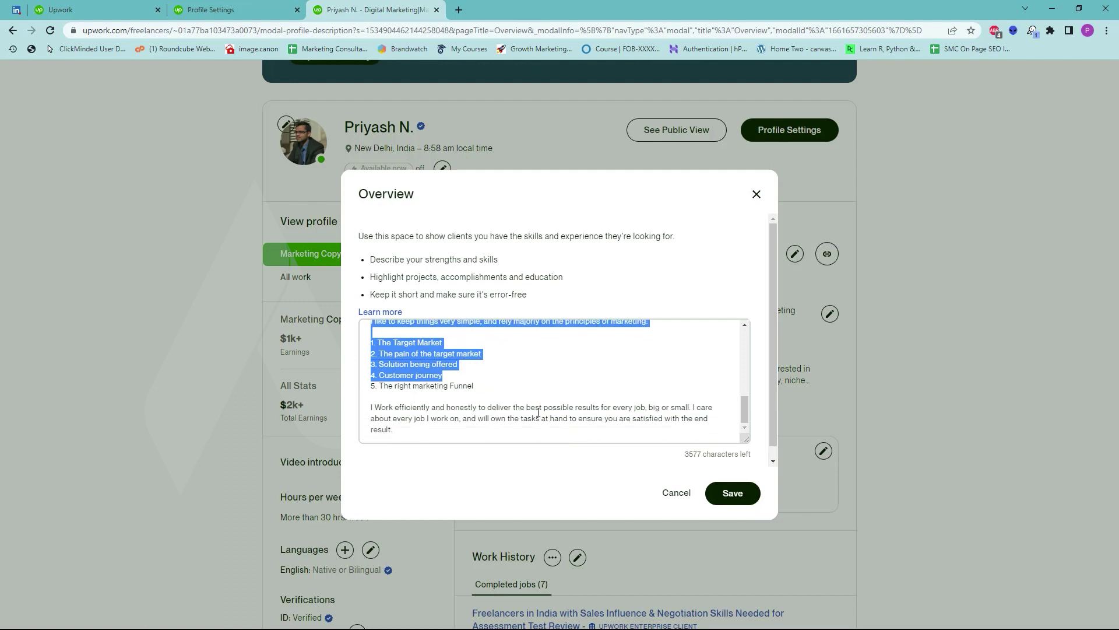
click(735, 494)
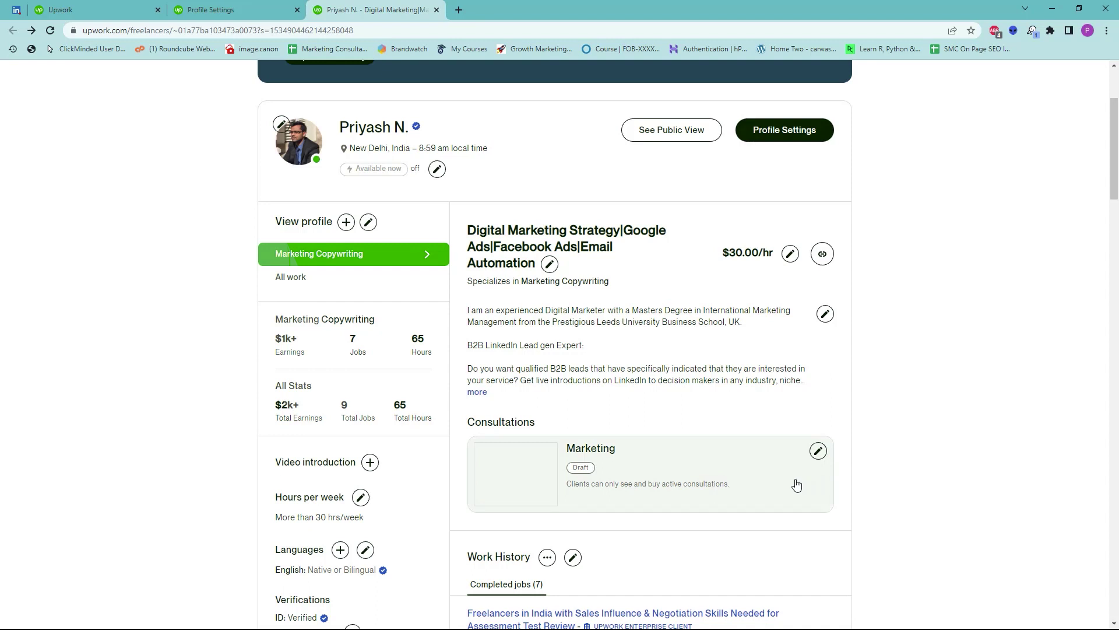
- Open the draft Marketing consultation from the profile and return to the profile page
click(819, 457)
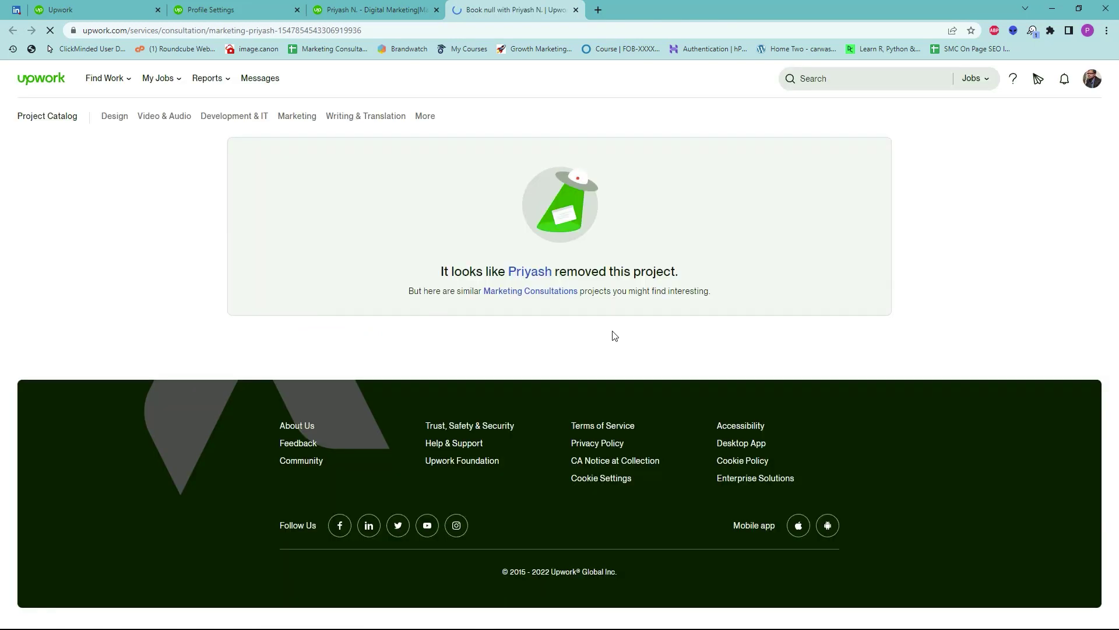
click(388, 7)
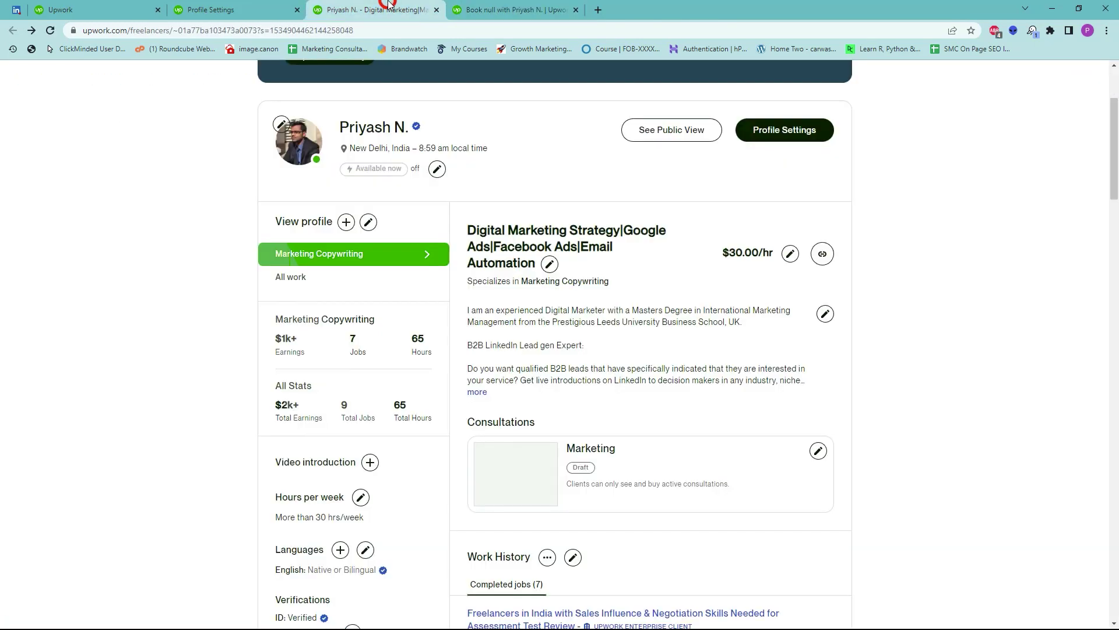
- Open the weekly availability setting and save it as More than 30 hrs/week
scroll(336, 387, down, 1)
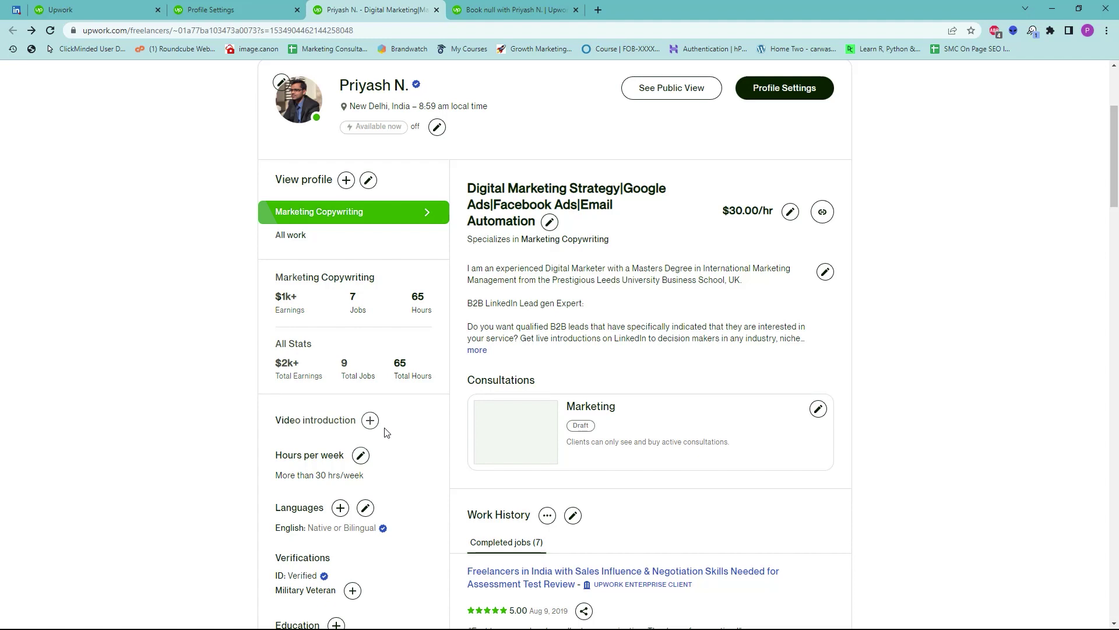
click(361, 456)
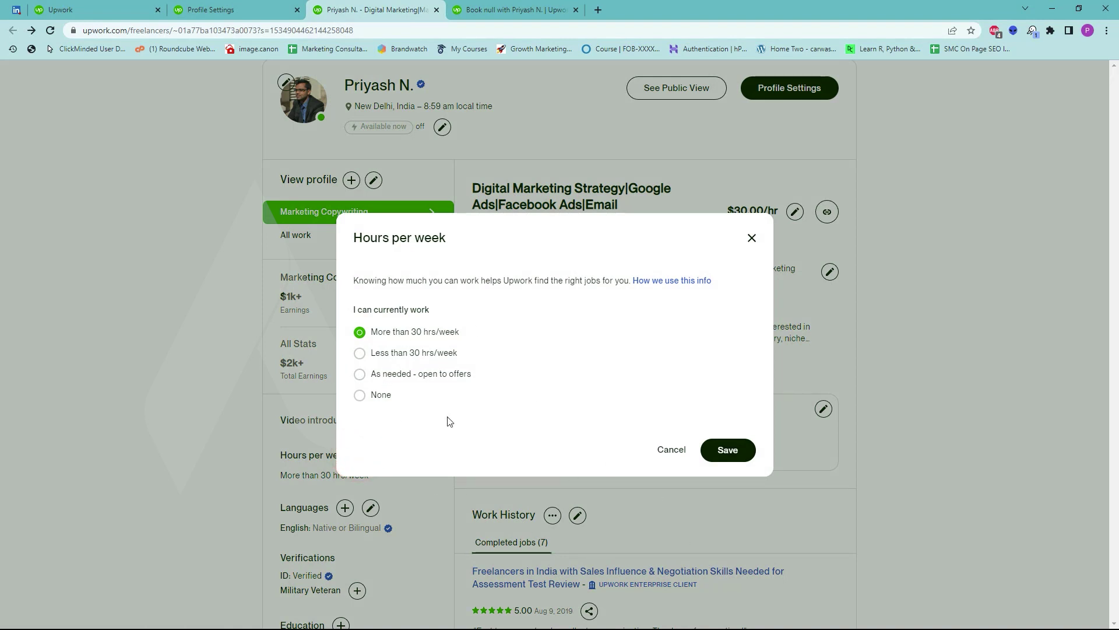
click(728, 458)
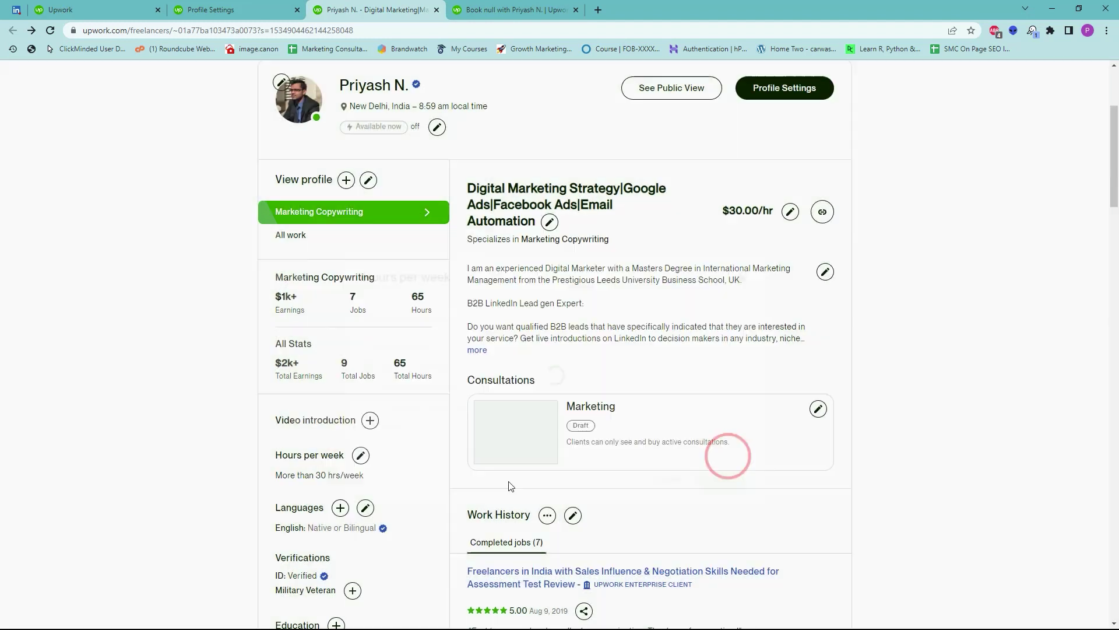
- Review the profile's languages, verifications, education and talent clouds sections
scroll(408, 529, down, 1)
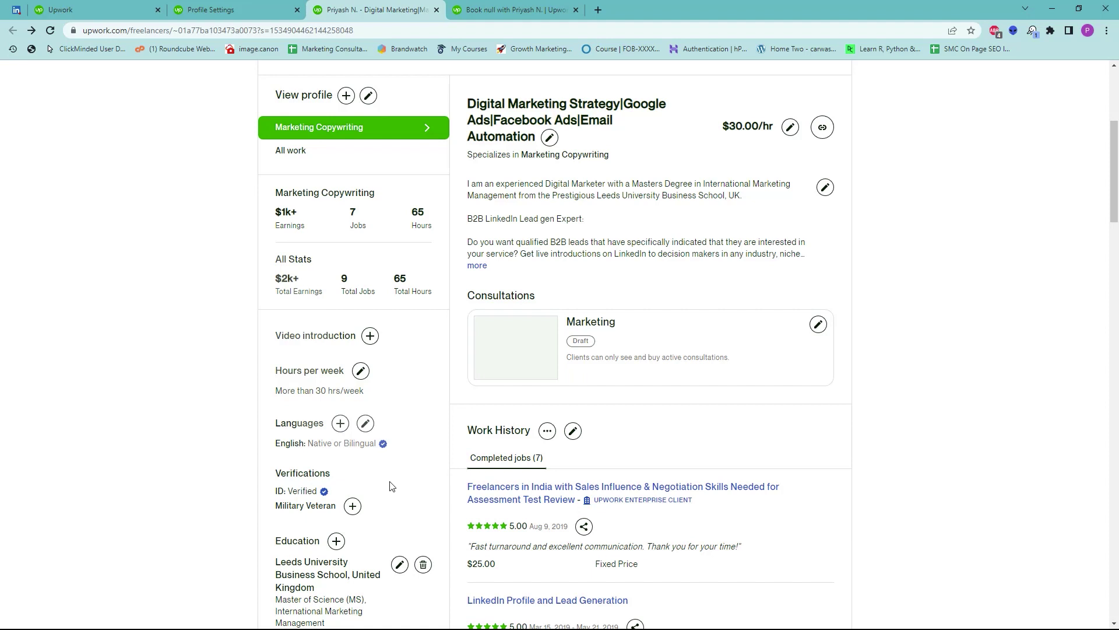
scroll(390, 486, down, 2)
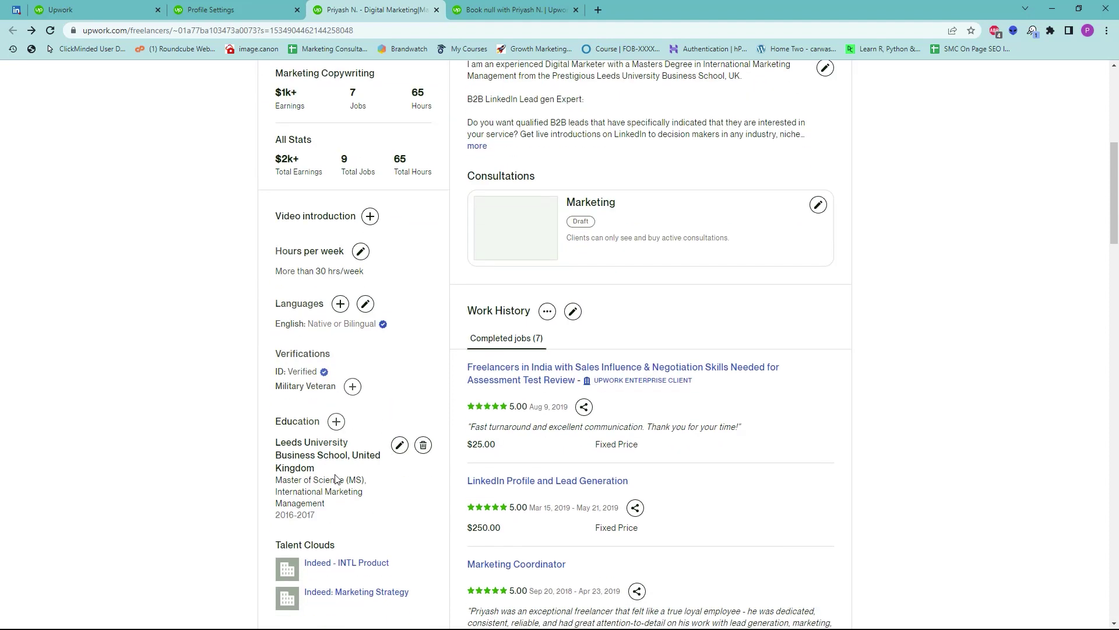
scroll(370, 457, down, 1)
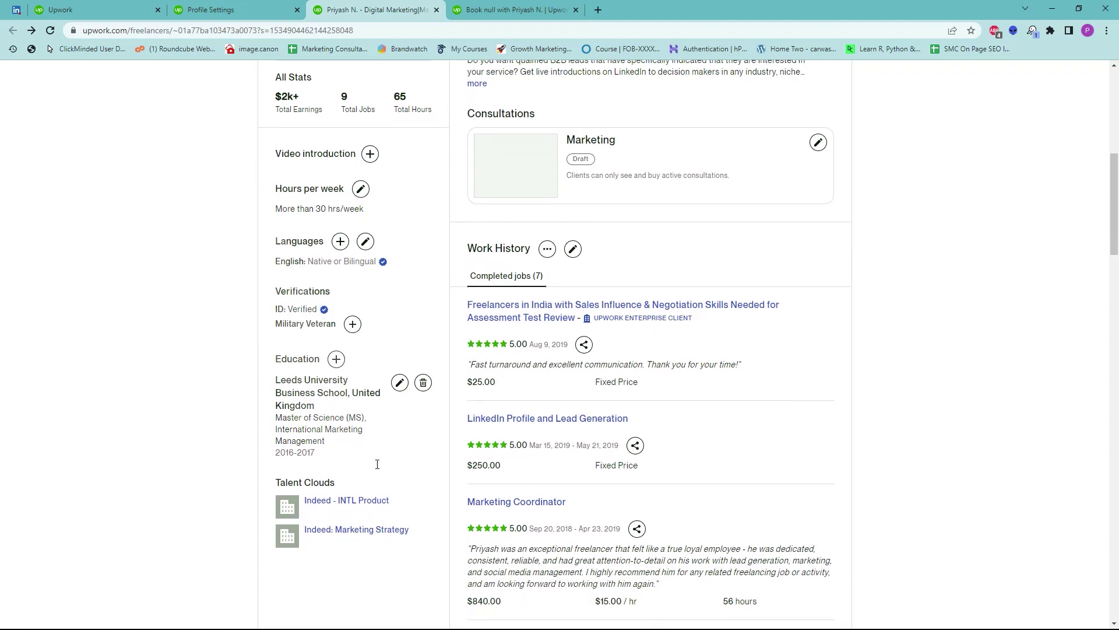
scroll(378, 464, up, 1)
scroll(377, 464, up, 7)
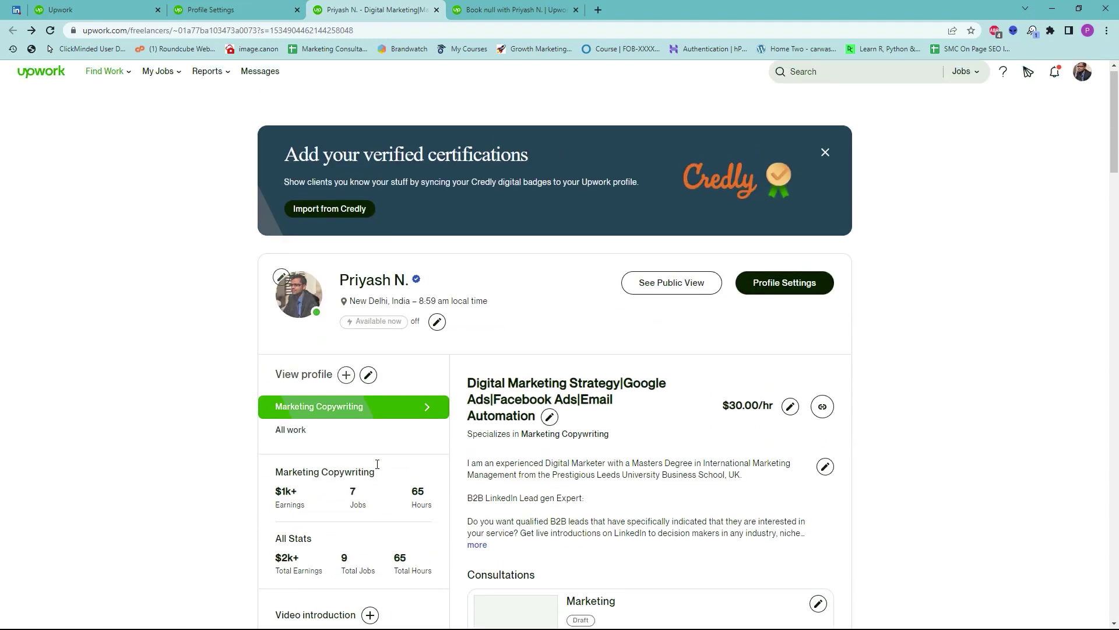
- Switch to the general All work profile, look through it and dismiss the verified certifications banner
click(300, 444)
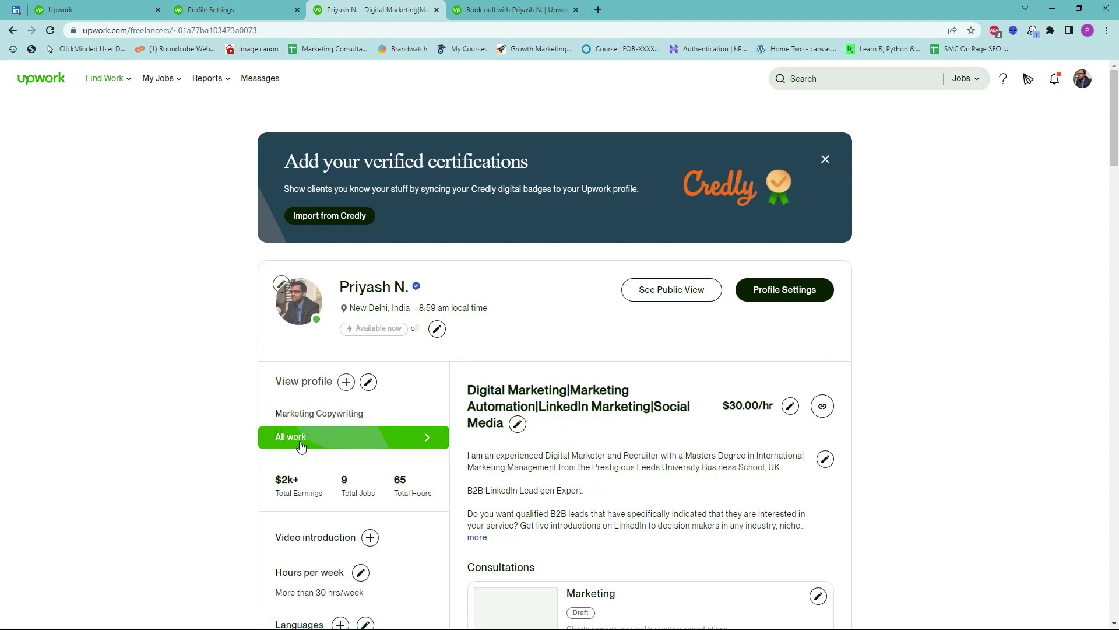
scroll(294, 523, down, 2)
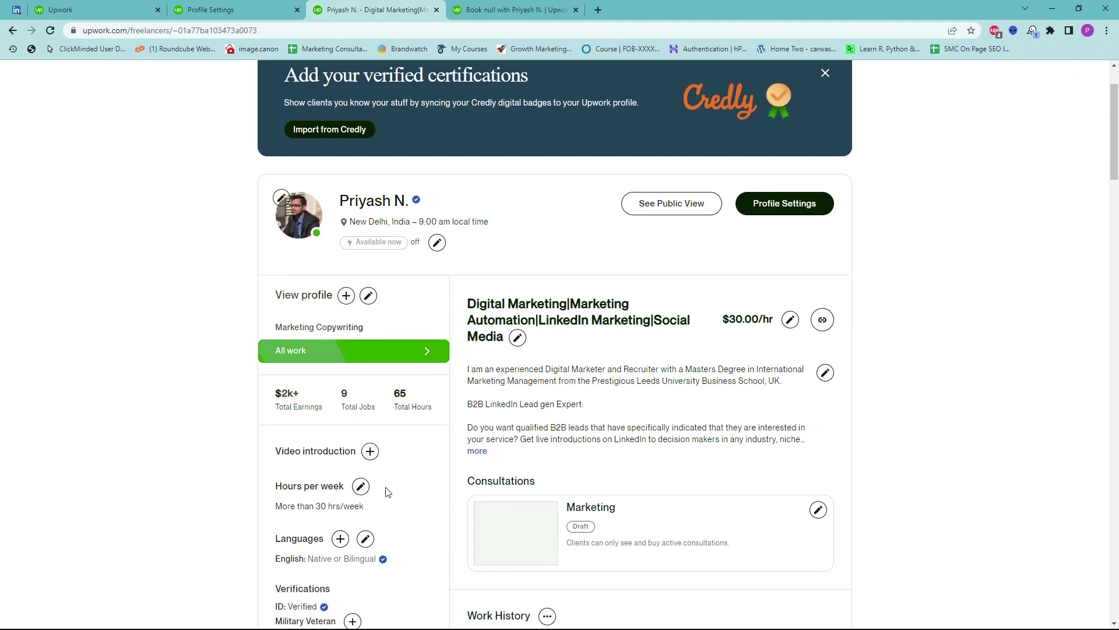
scroll(431, 495, down, 3)
scroll(430, 496, up, 5)
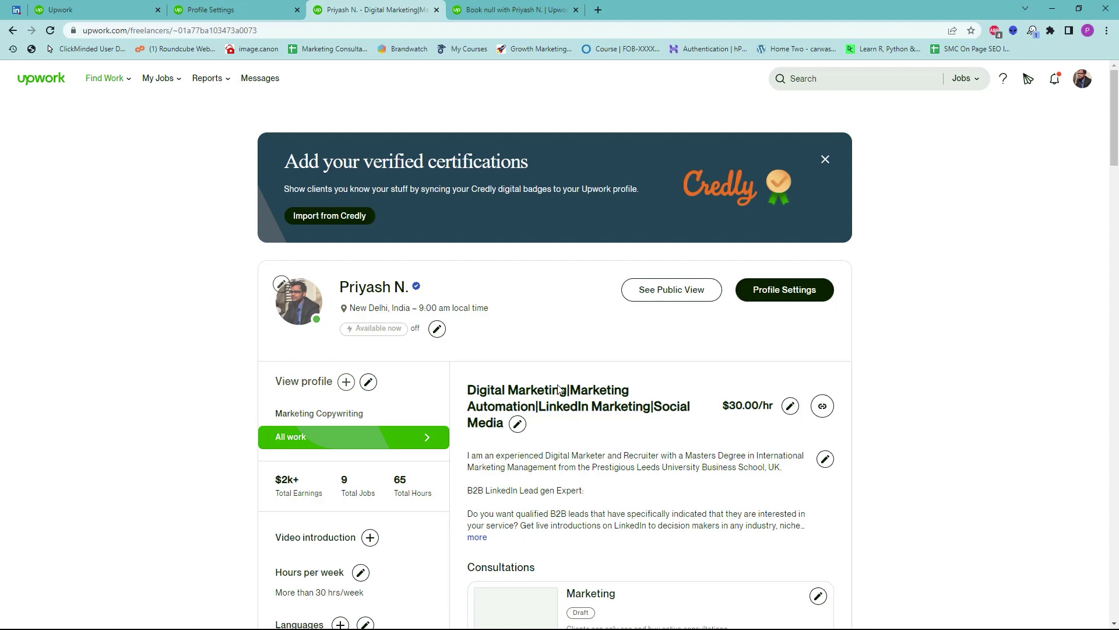
click(825, 160)
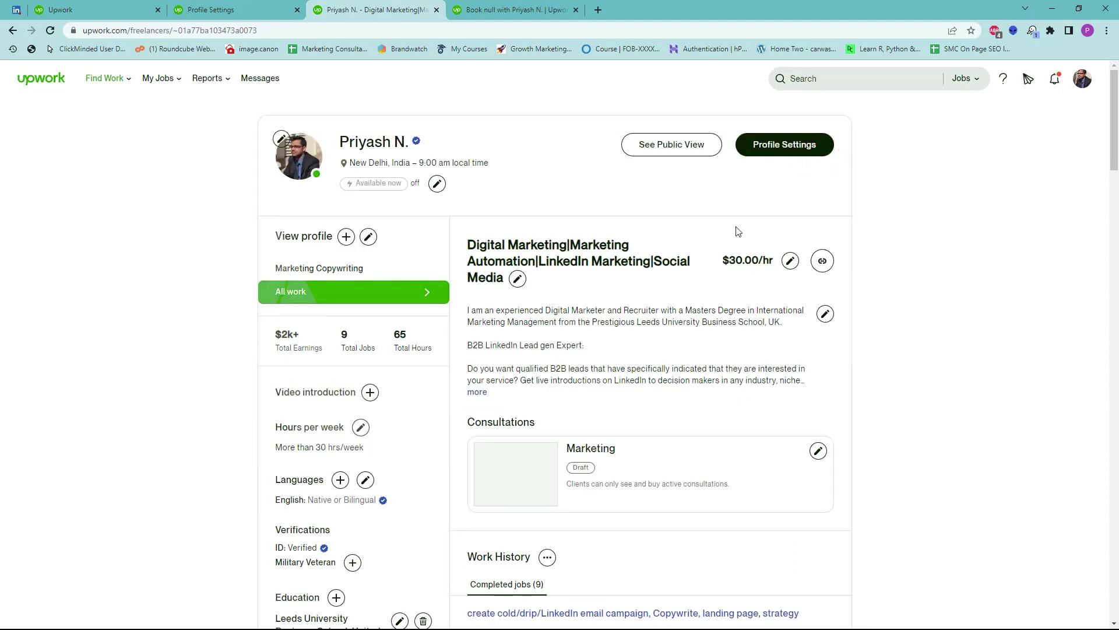
- Go to the Upwork home page and highlight the available Connects balance
click(34, 81)
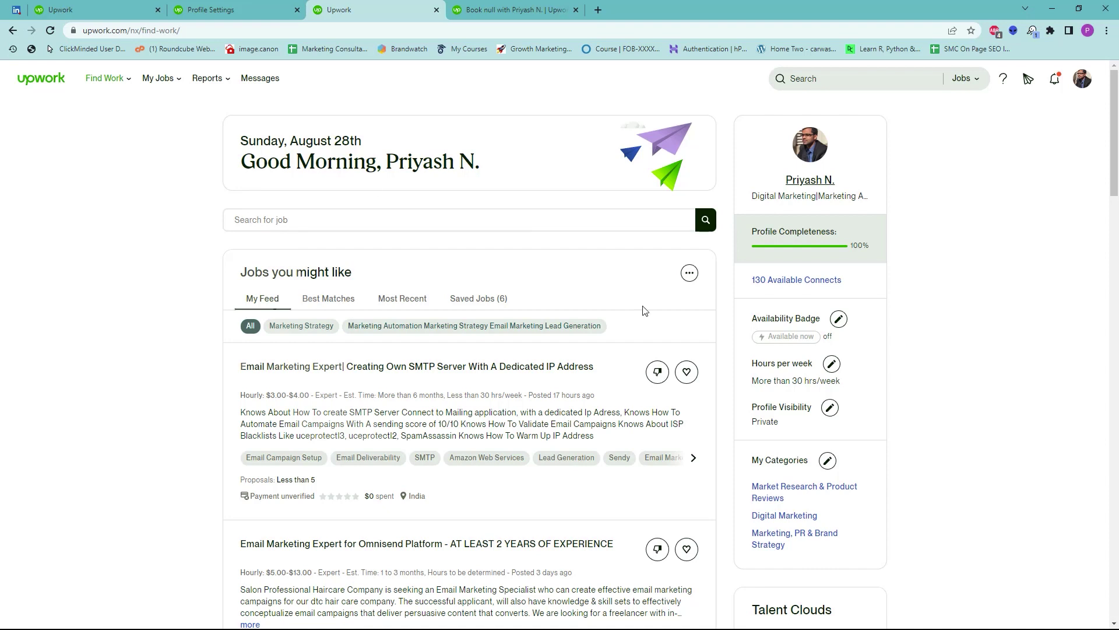
click(867, 284)
drag(854, 284, 752, 285)
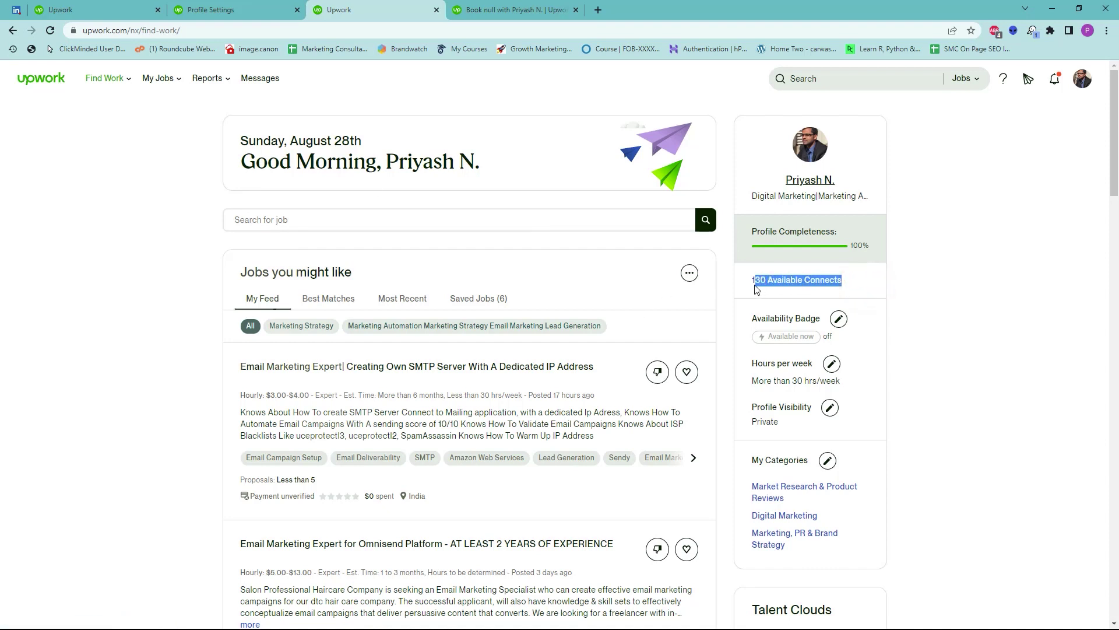
click(917, 325)
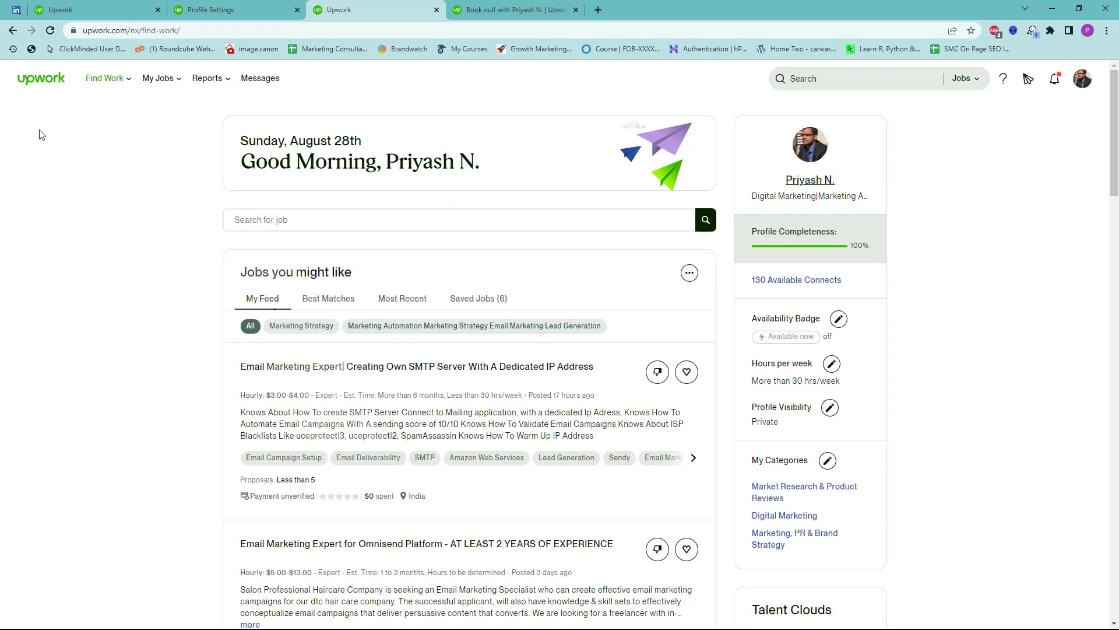
- Reload the Find Work page and browse the recommended jobs in My Feed down to the end of the list
mouse_move(105, 81)
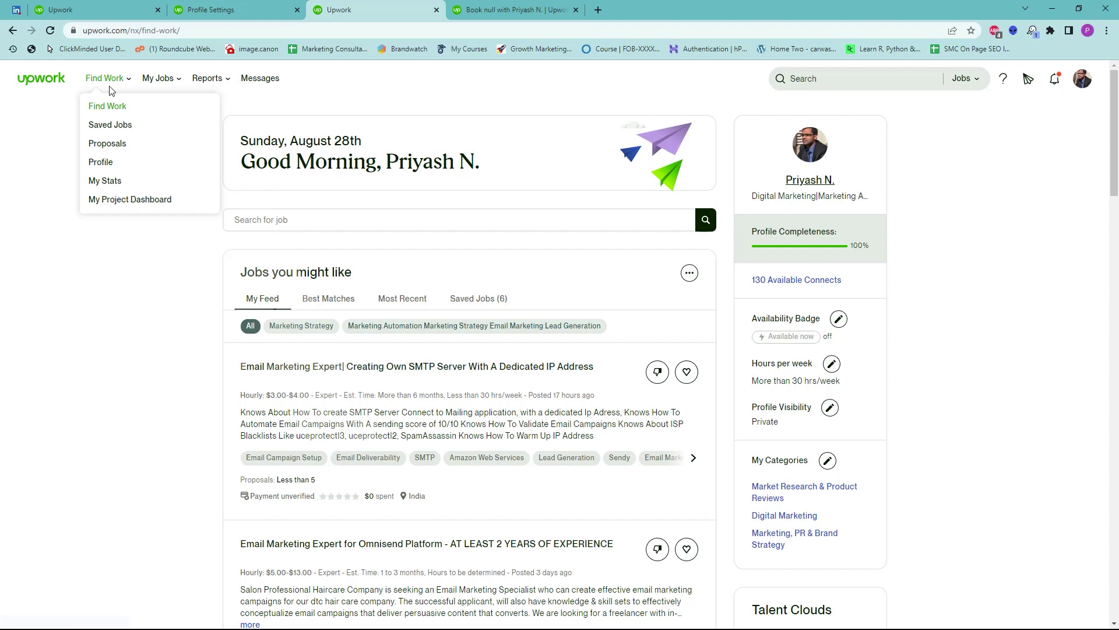
click(107, 105)
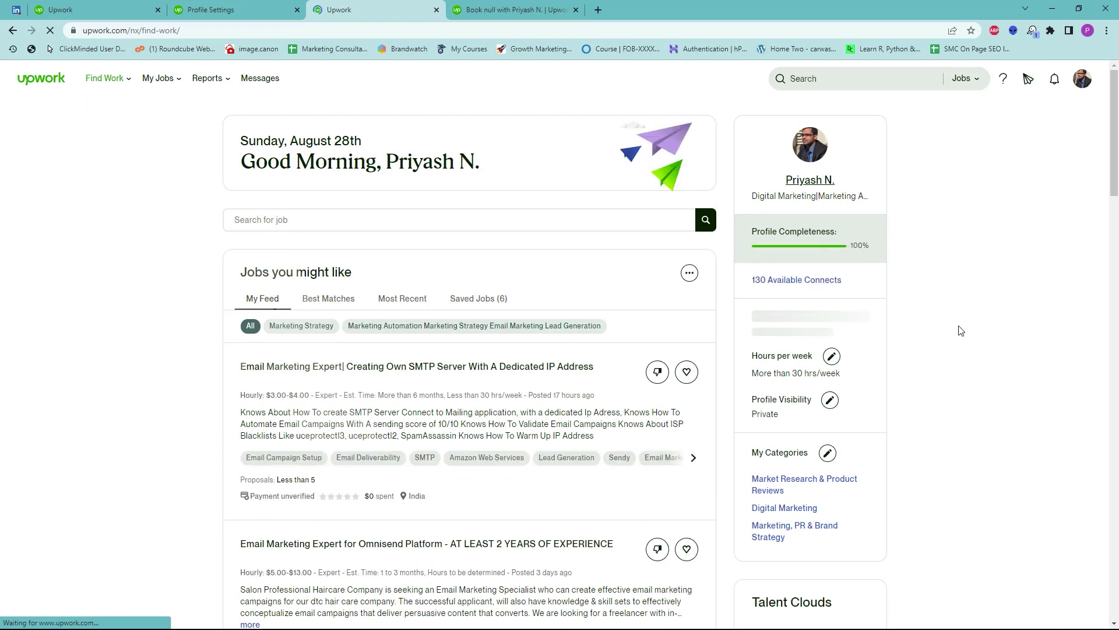
scroll(185, 304, down, 1)
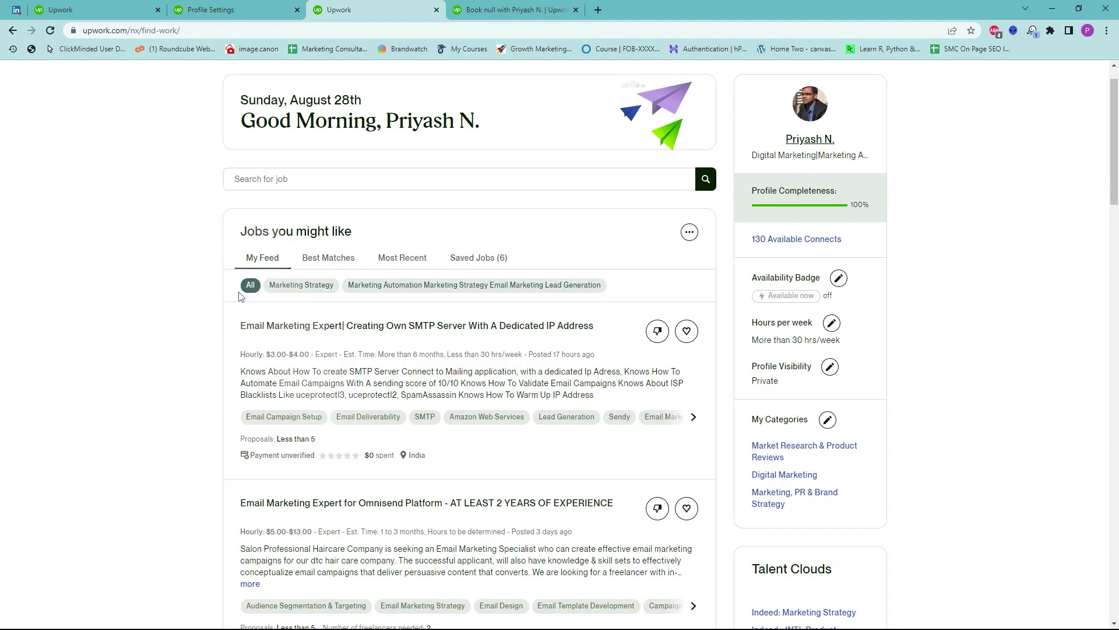
scroll(209, 332, down, 1)
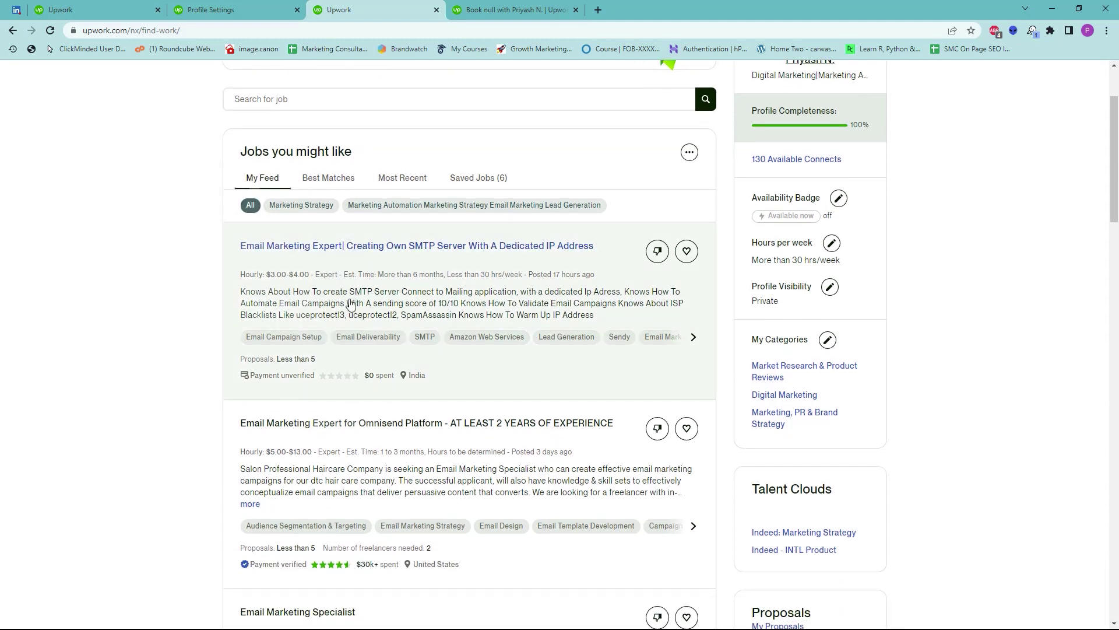
scroll(208, 296, down, 1)
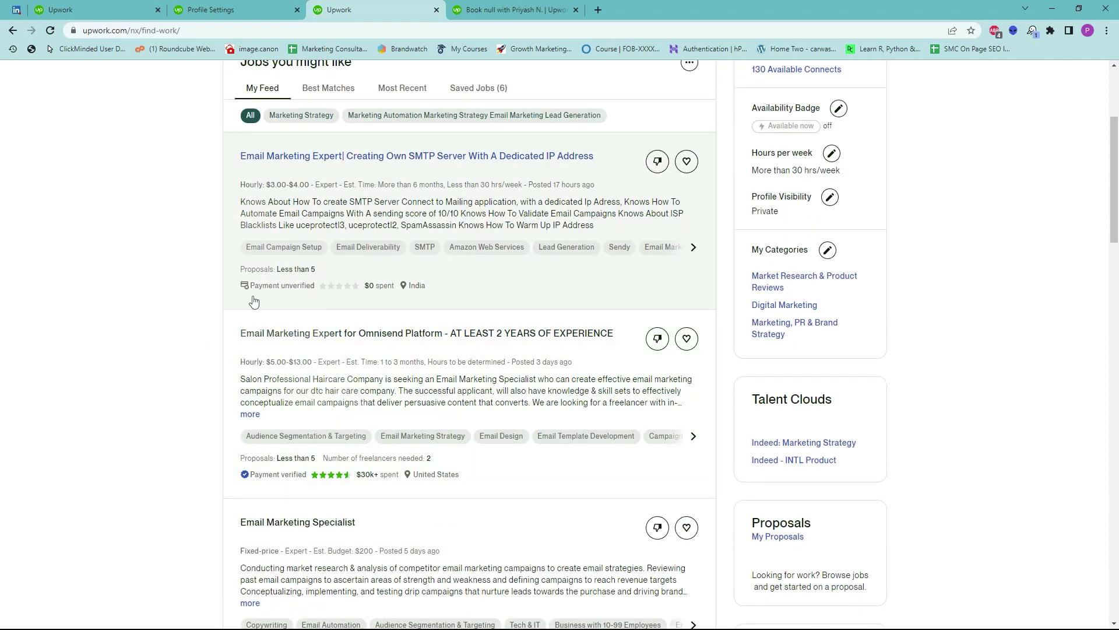
scroll(268, 373, down, 6)
scroll(271, 385, down, 1)
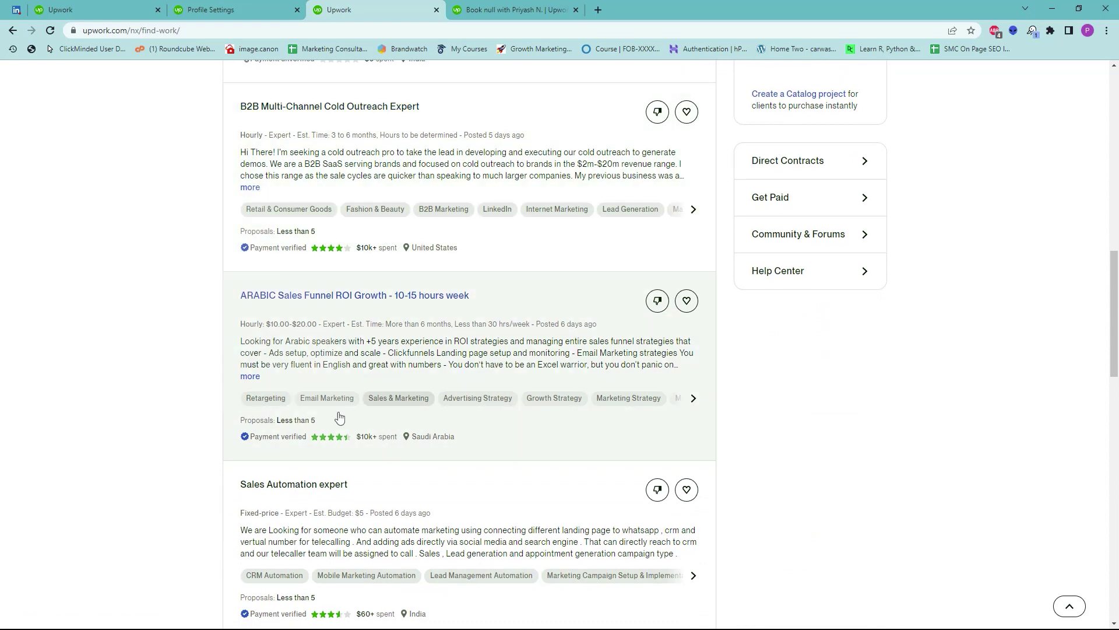
scroll(296, 467, down, 6)
scroll(297, 470, down, 5)
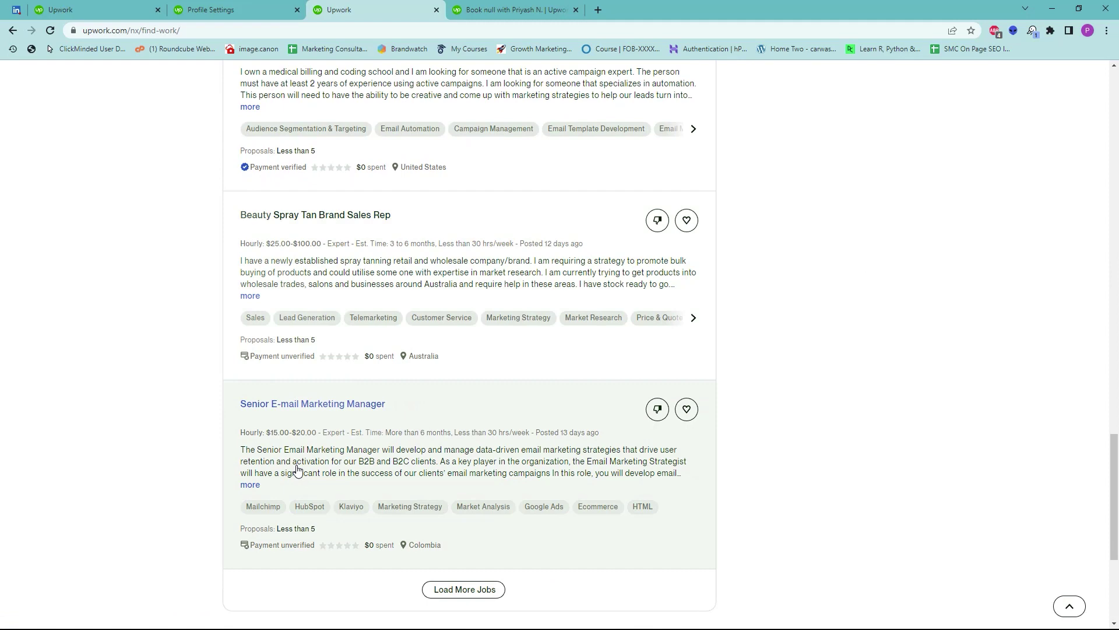
- Switch the recommended jobs to Best Matches and browse the listings
scroll(298, 470, up, 20)
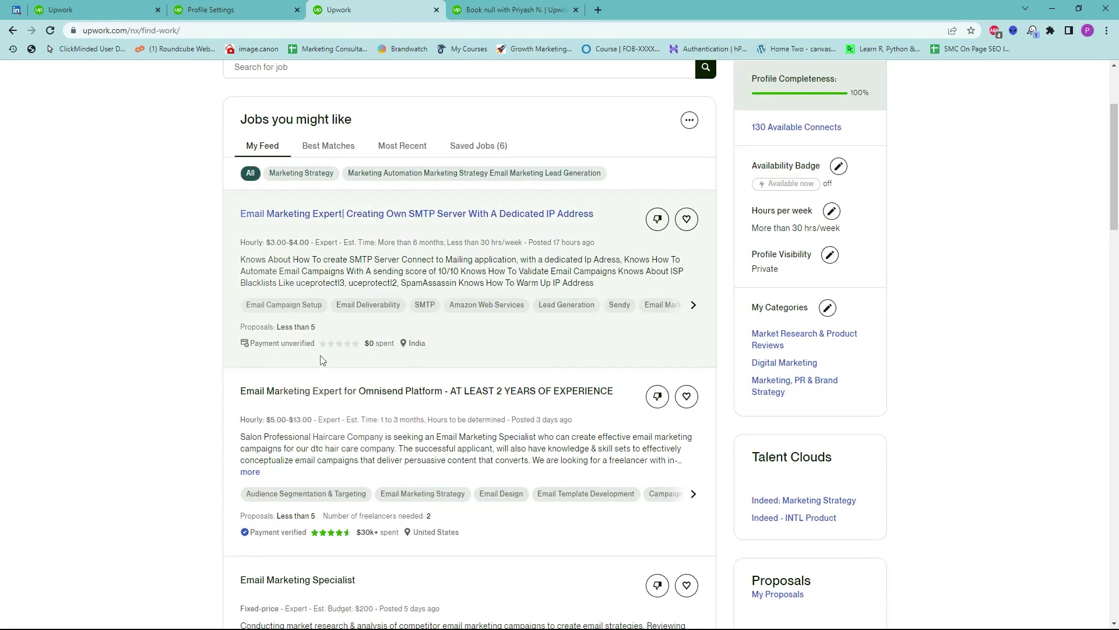
scroll(320, 355, up, 3)
click(317, 299)
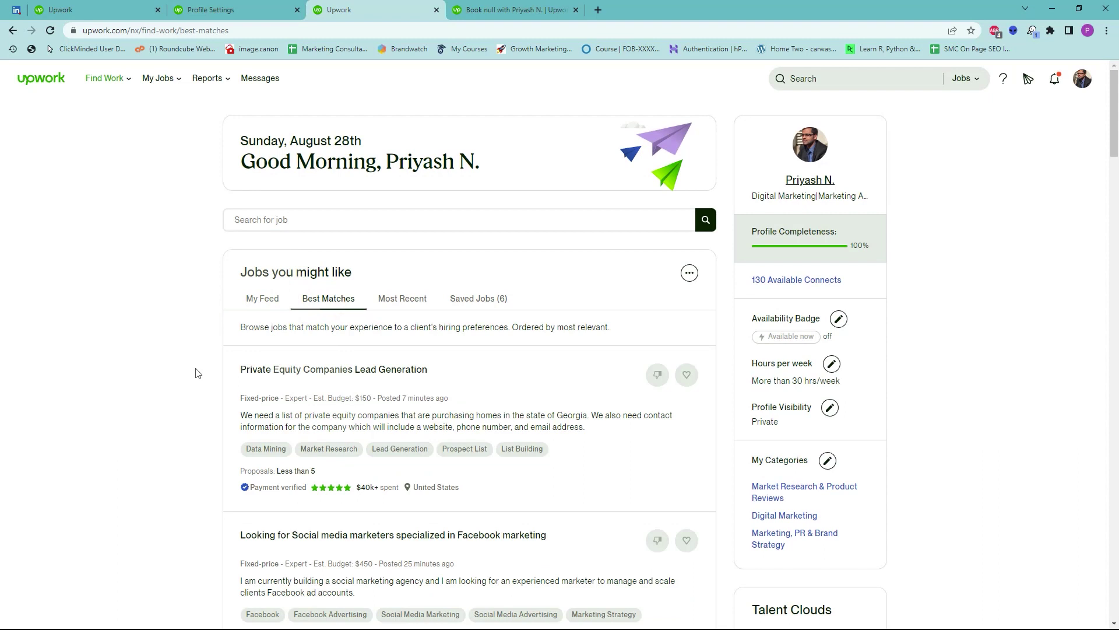
scroll(196, 374, down, 2)
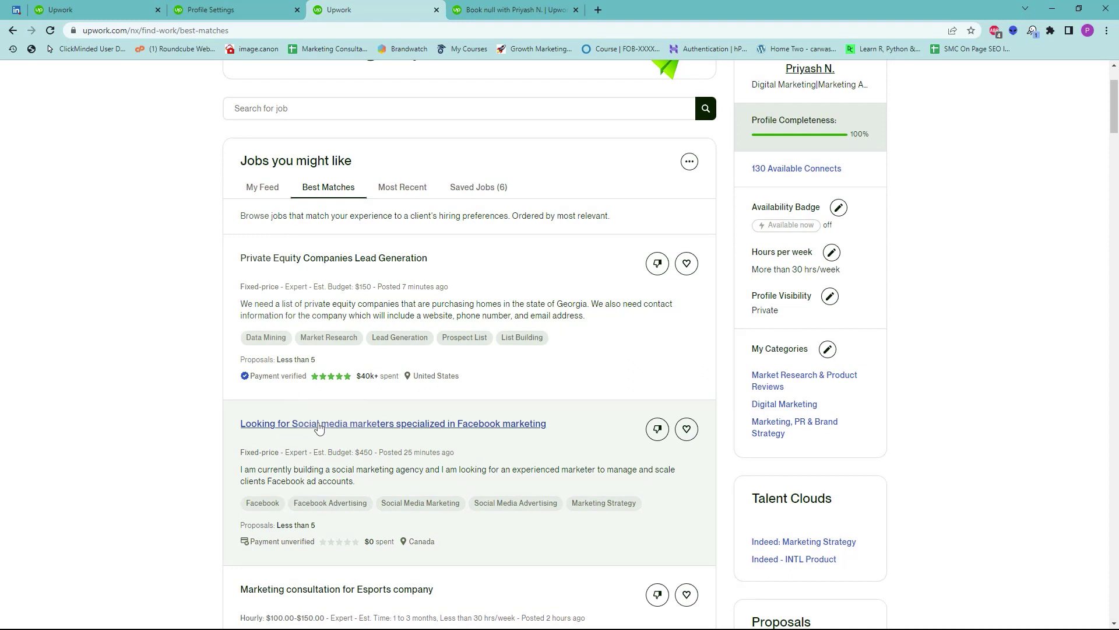
scroll(505, 438, down, 1)
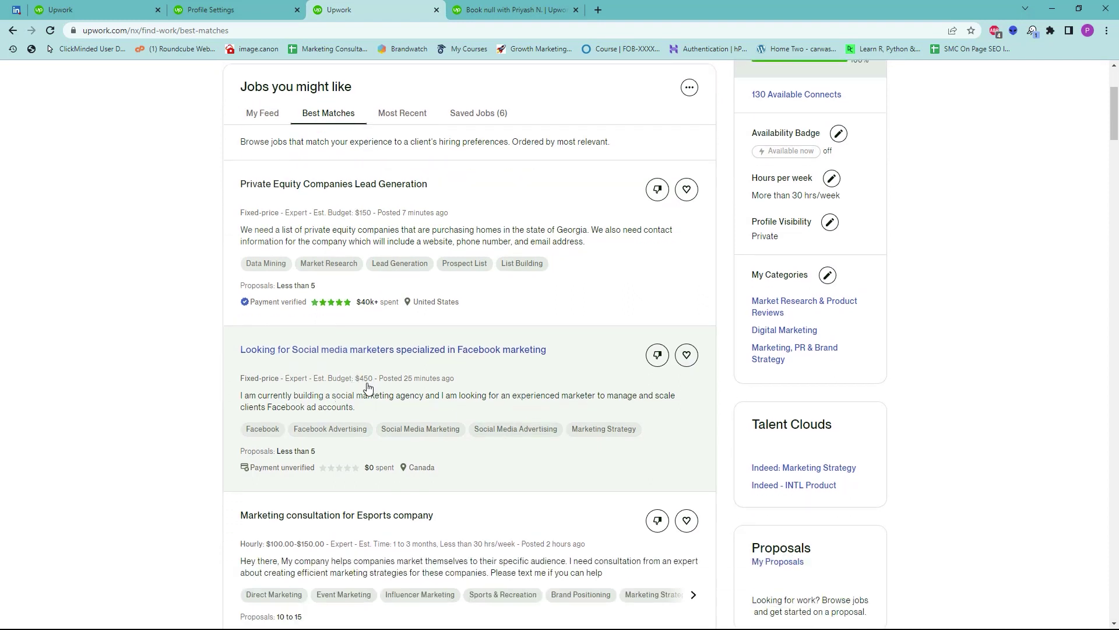
scroll(367, 387, up, 1)
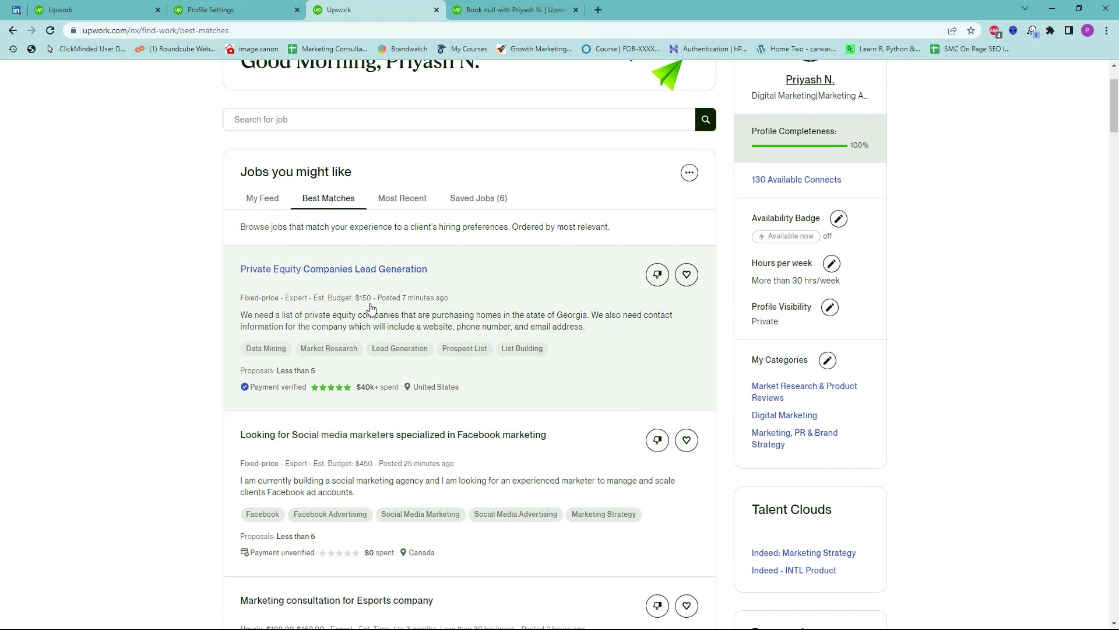
scroll(350, 303, down, 5)
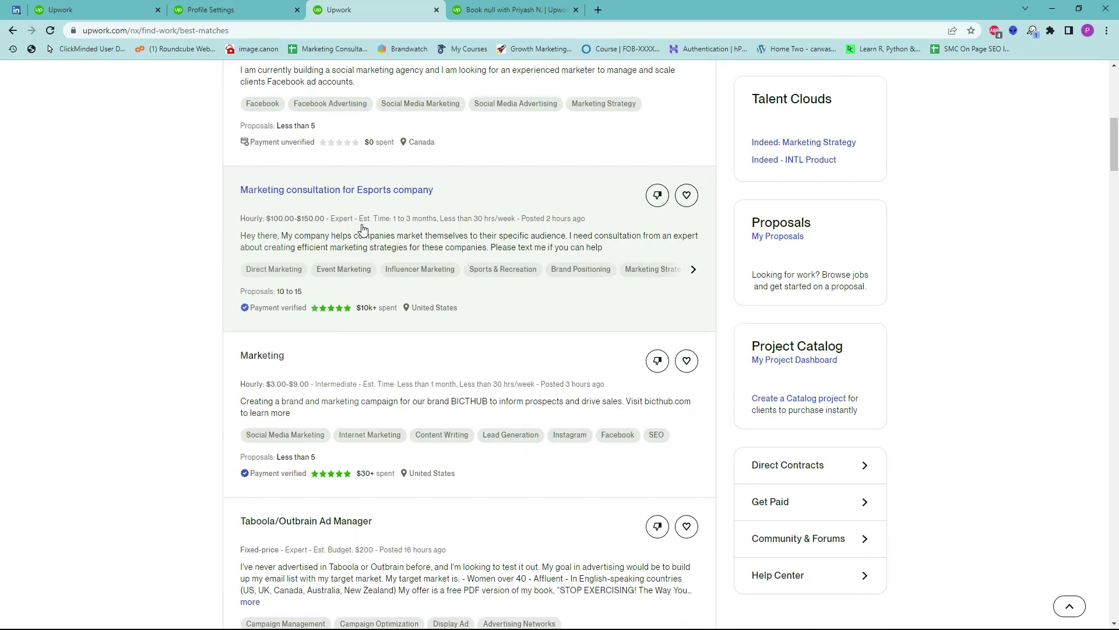
scroll(370, 224, down, 1)
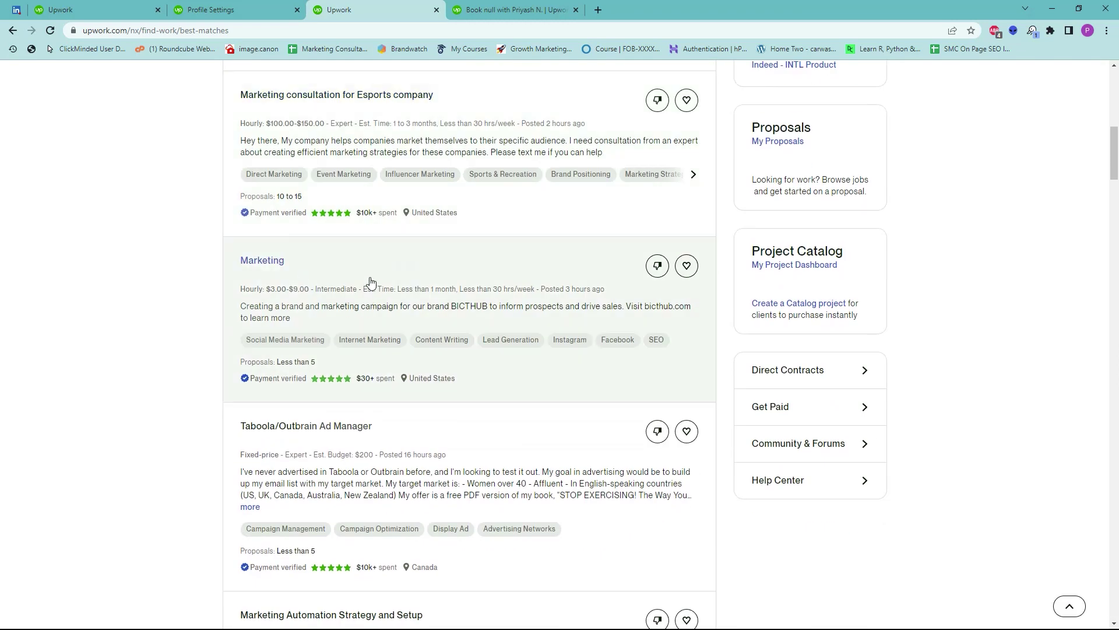
scroll(369, 383, down, 5)
- Save the Private Equity Companies Lead Generation job from the Best Matches list
scroll(369, 383, up, 8)
scroll(369, 383, up, 7)
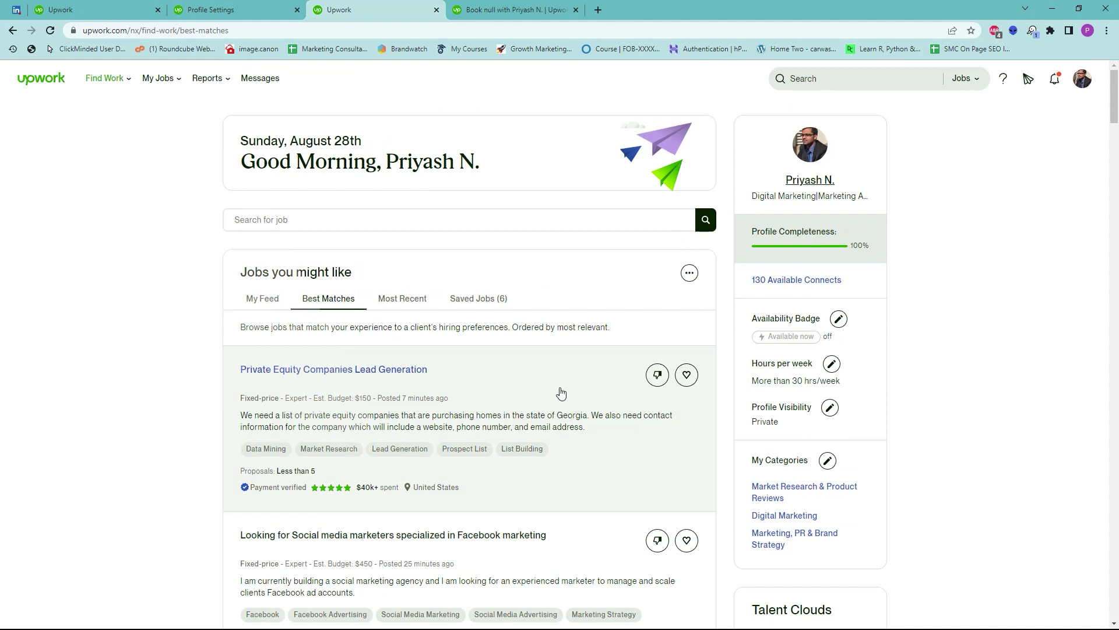
scroll(561, 393, down, 2)
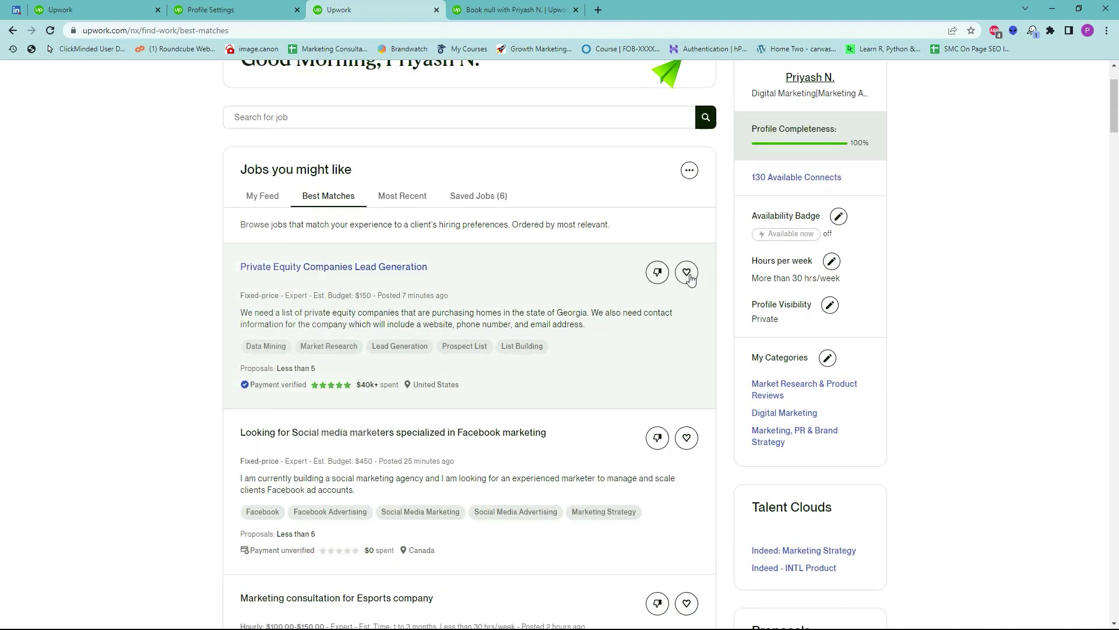
click(689, 275)
- Open the job listings for the Digital Marketing category and skim the first results
scroll(896, 411, down, 1)
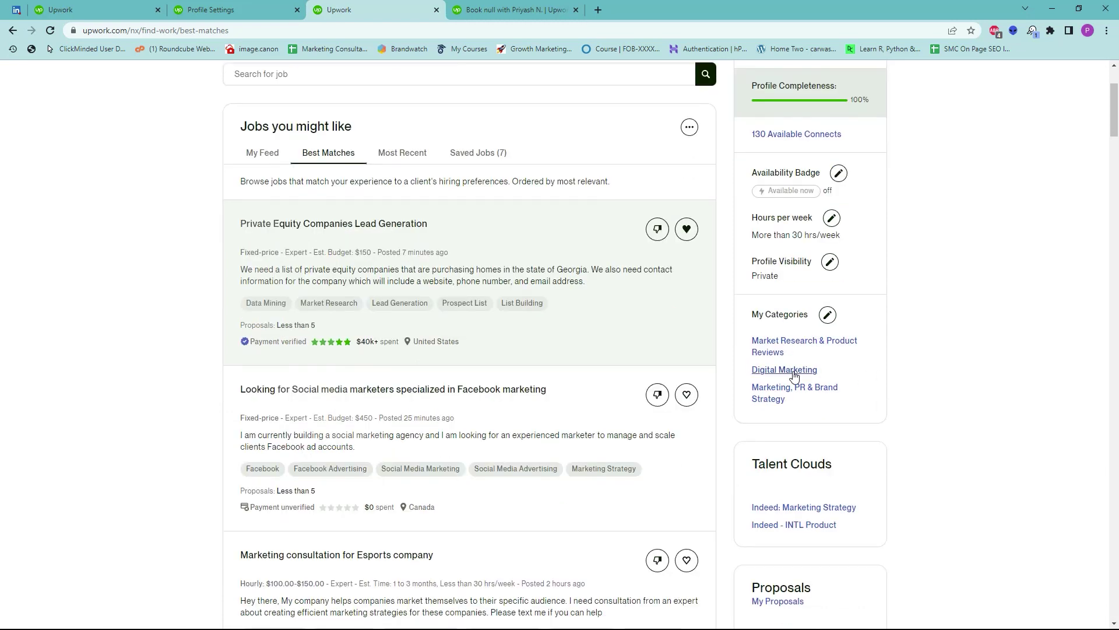
click(768, 373)
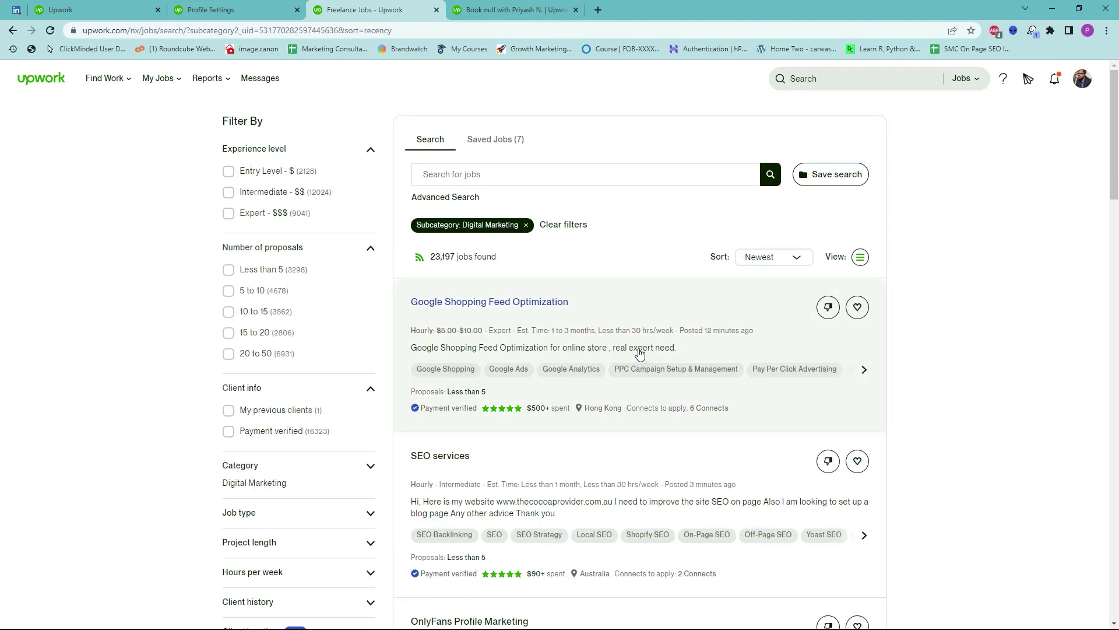
scroll(639, 353, down, 1)
scroll(639, 352, down, 2)
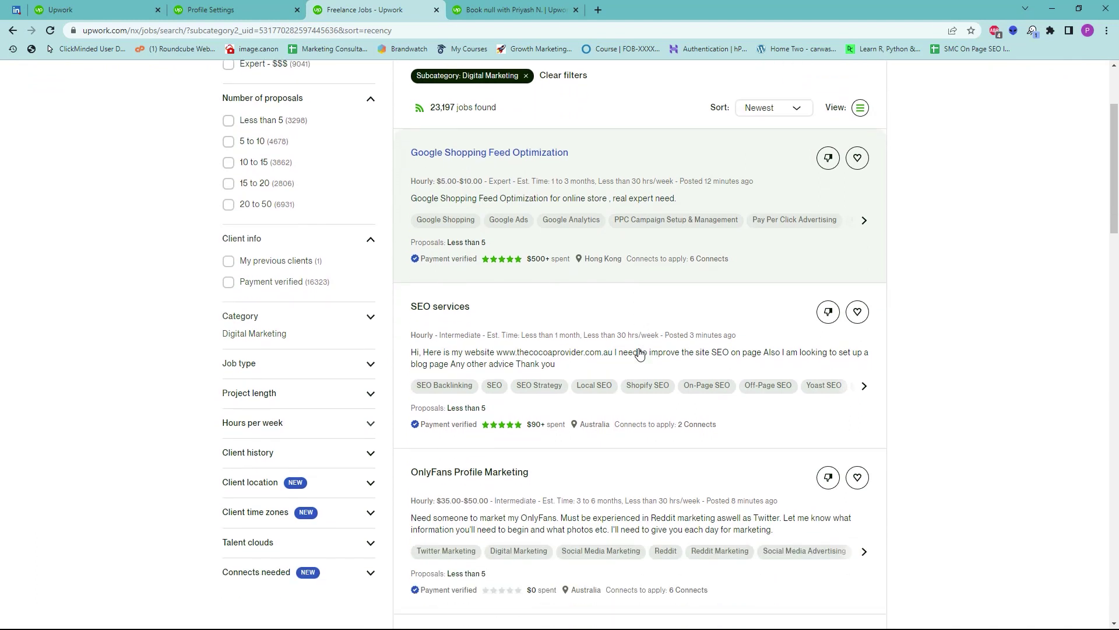
scroll(640, 353, up, 3)
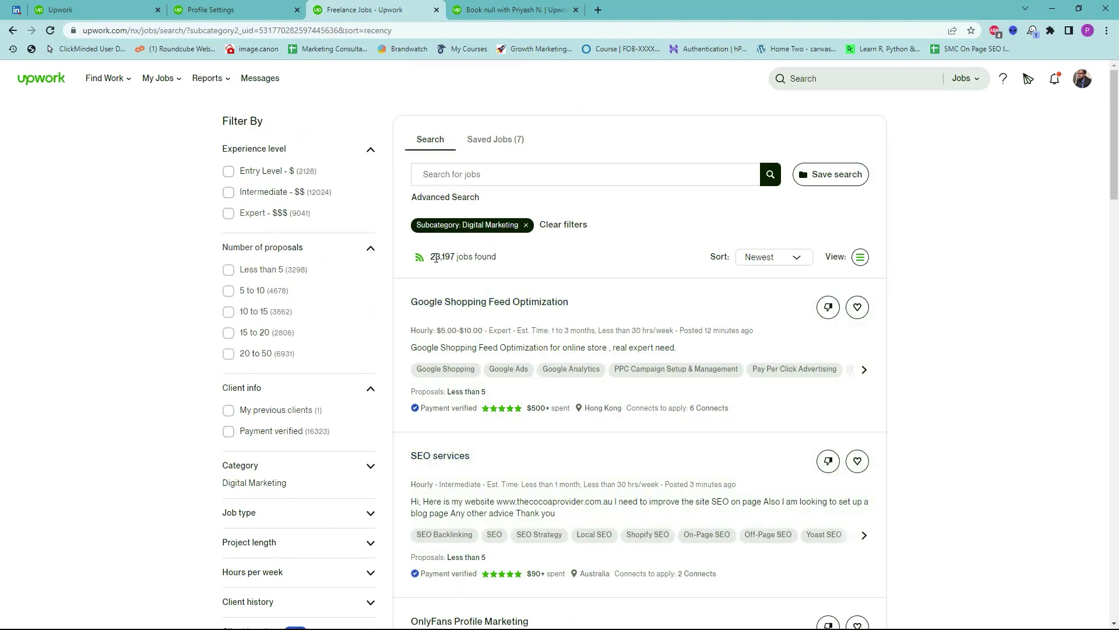
- Filter the Digital Marketing jobs by Entry Level experience and skim the matching listings
click(228, 175)
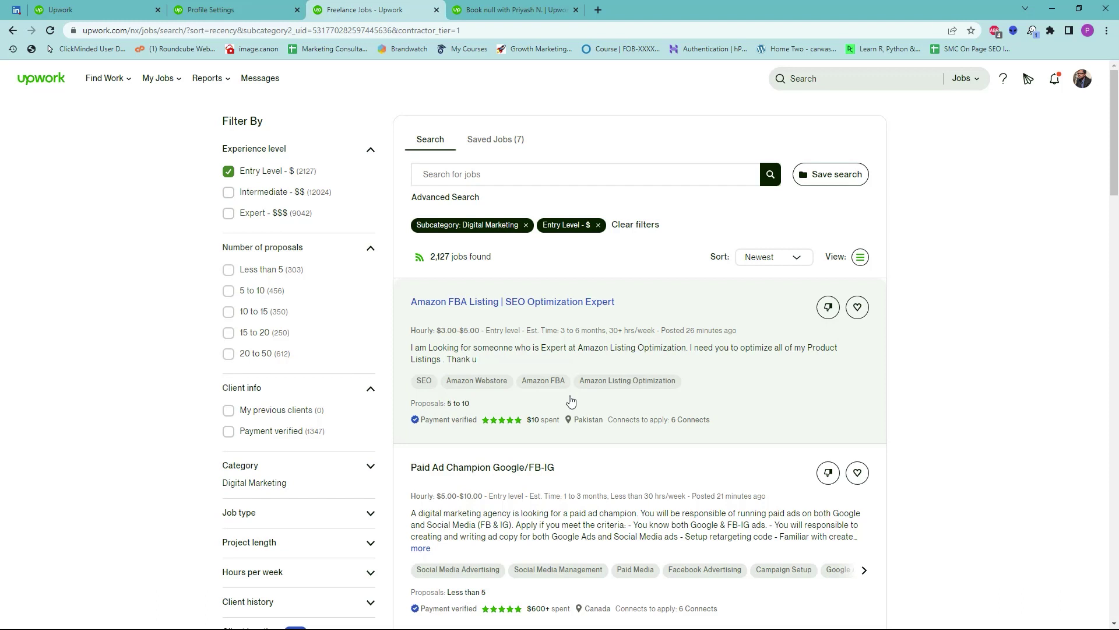
scroll(571, 396, down, 3)
scroll(620, 434, down, 3)
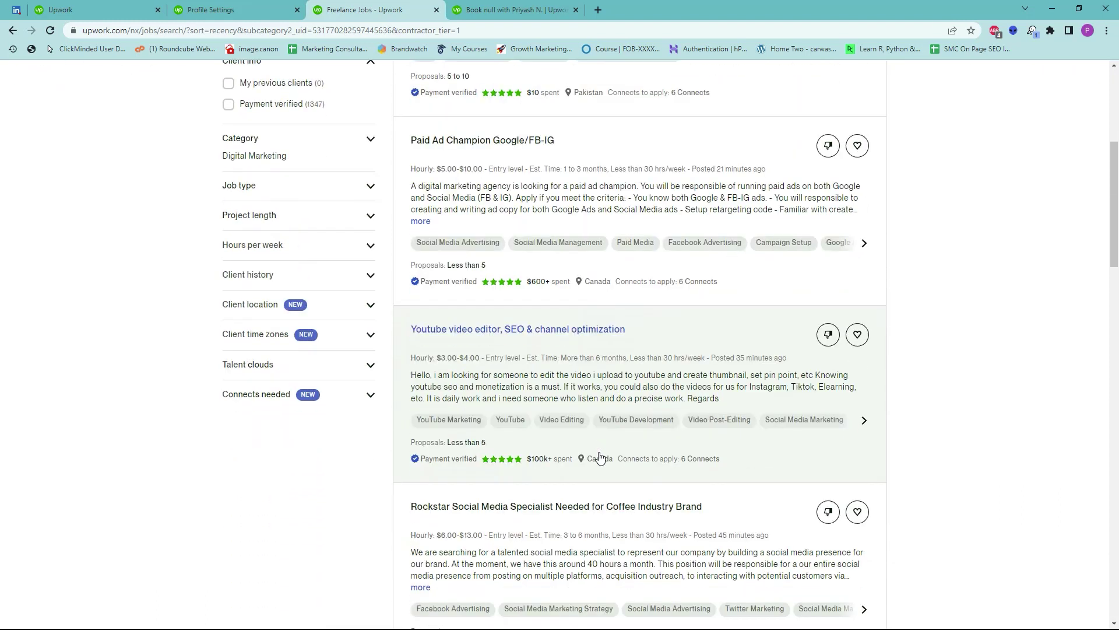
scroll(599, 456, up, 2)
scroll(600, 456, up, 4)
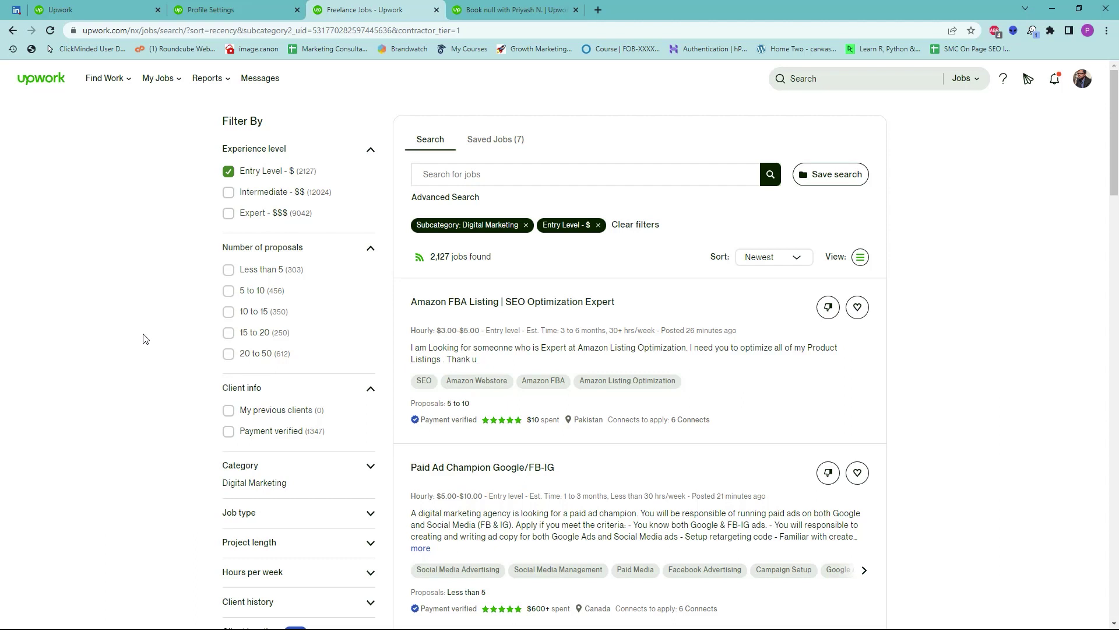
- Switch the experience level filter from Entry Level to Intermediate, and clear the Intermediate filter again
click(228, 191)
click(228, 171)
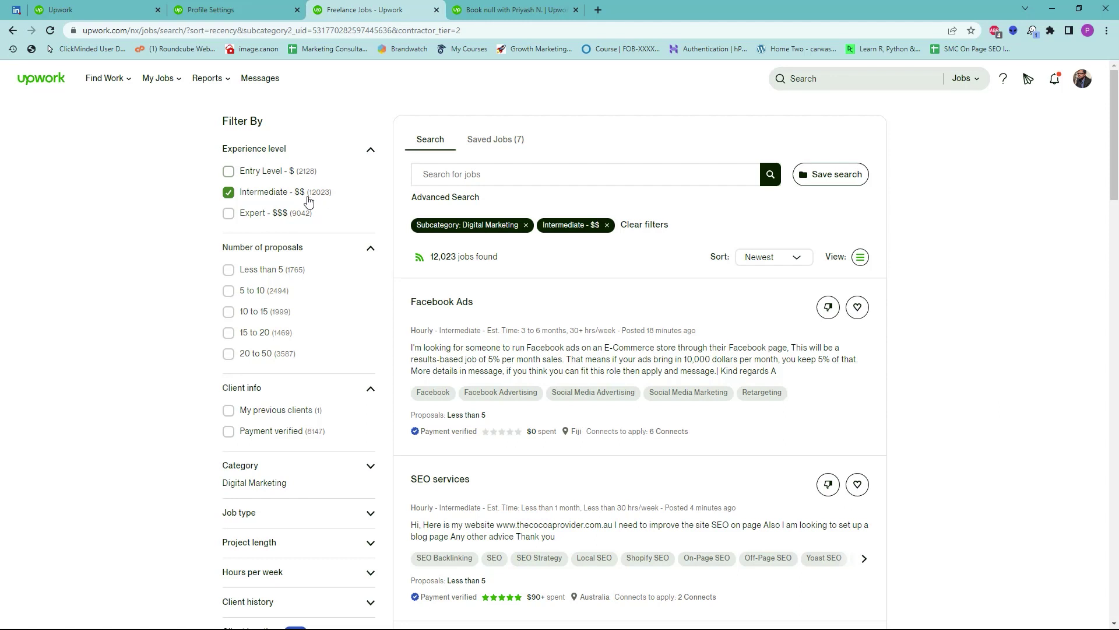
click(229, 192)
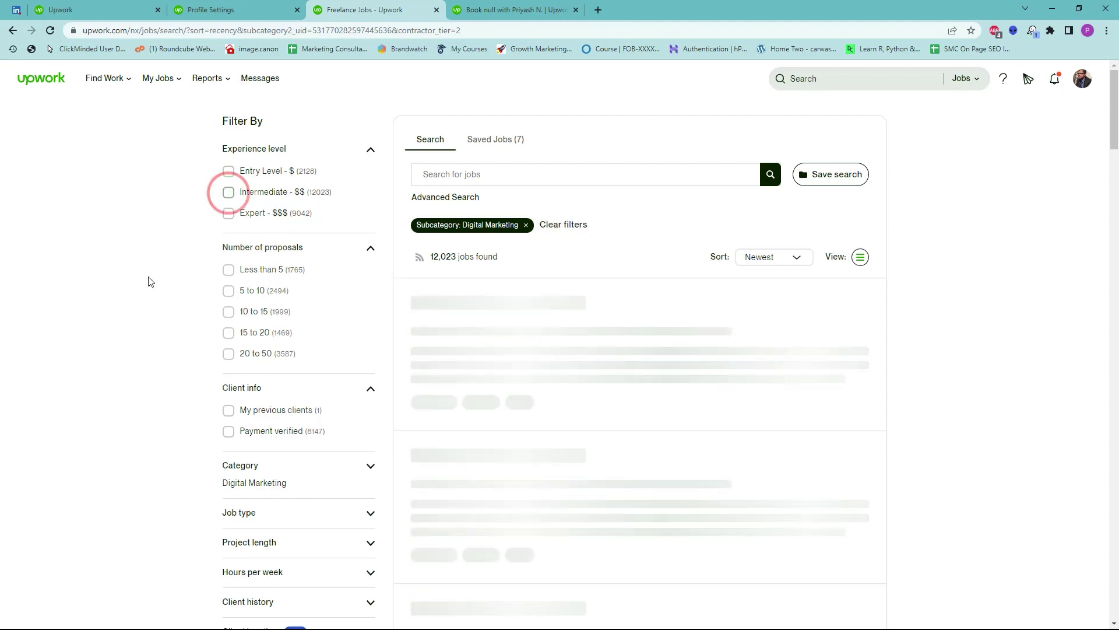
- Limit the Digital Marketing jobs to those with less than 5 proposals and payment verified clients
scroll(150, 282, down, 1)
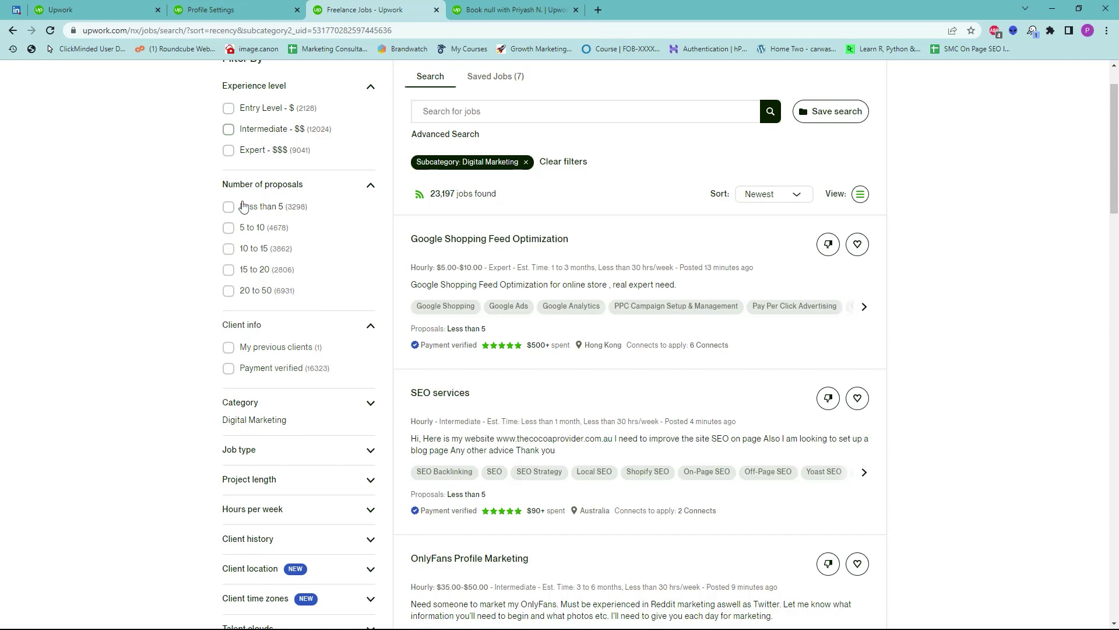
click(227, 209)
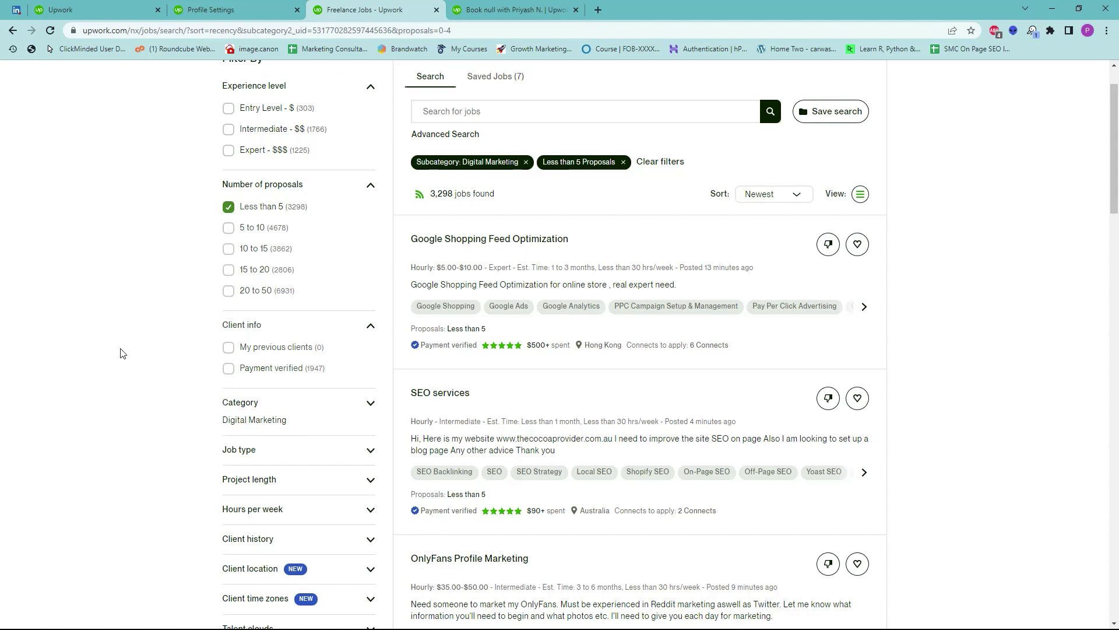
scroll(122, 353, down, 1)
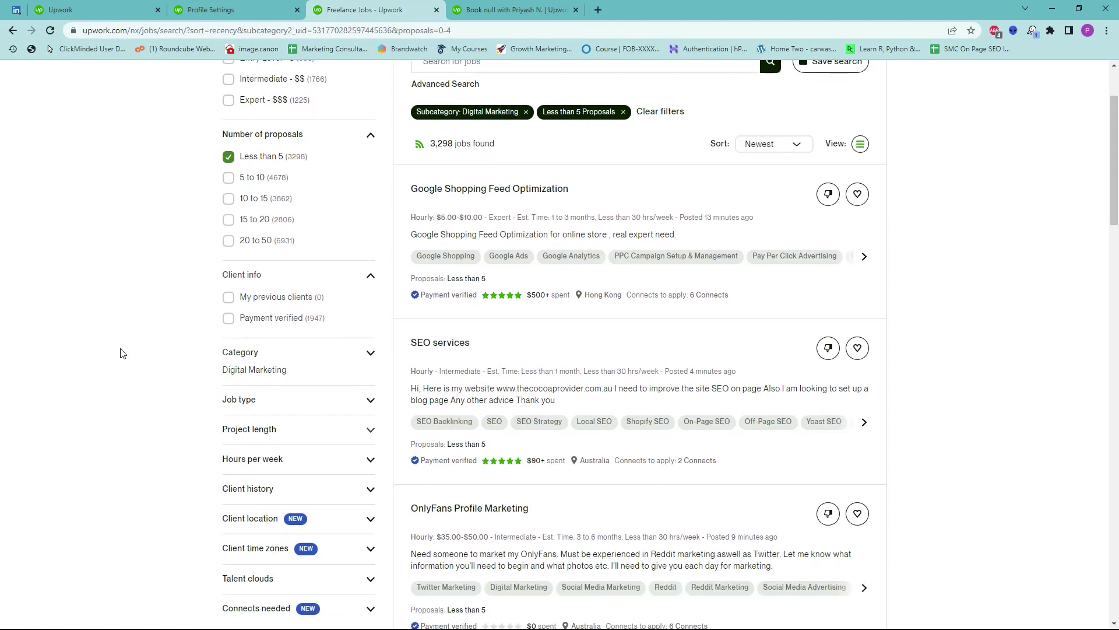
scroll(121, 353, down, 1)
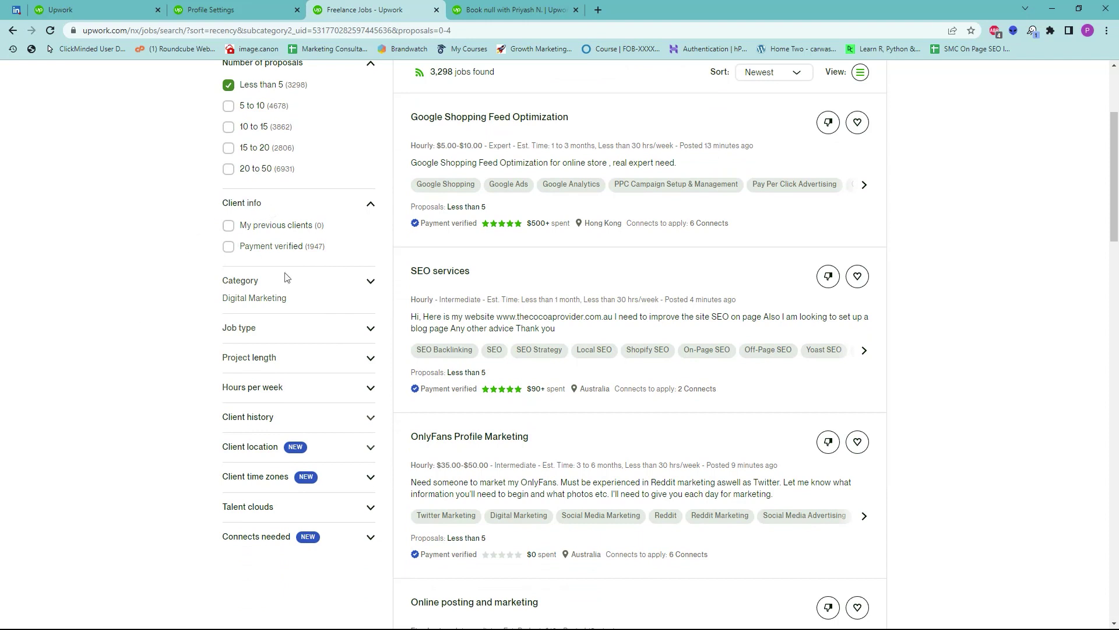
click(229, 247)
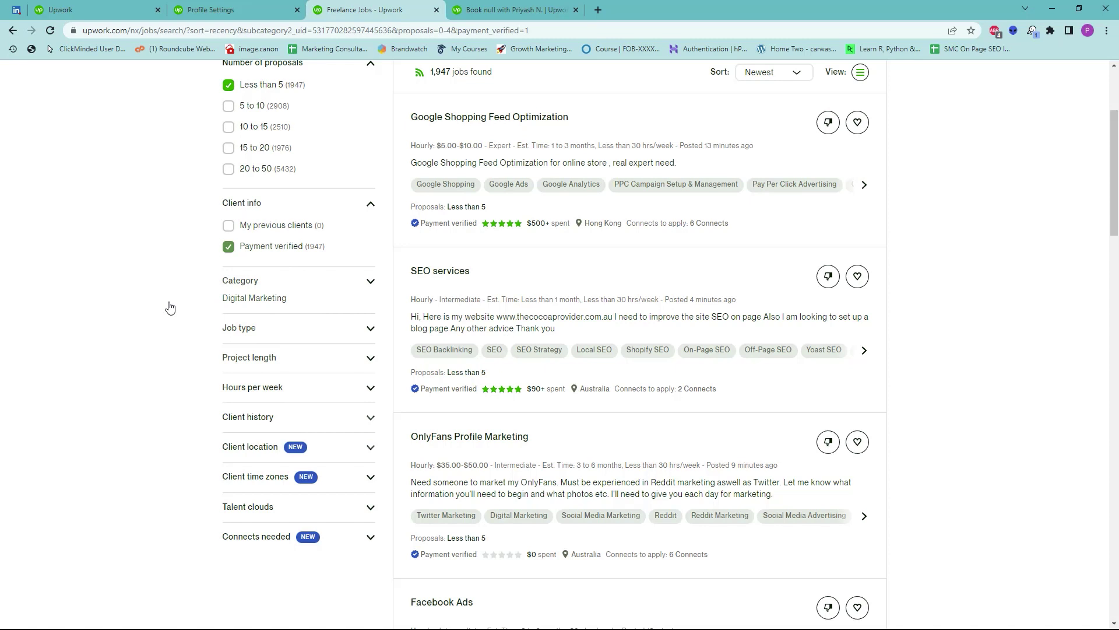
- Expand the job type filter and restrict the results to Hourly jobs
scroll(169, 307, down, 1)
click(315, 269)
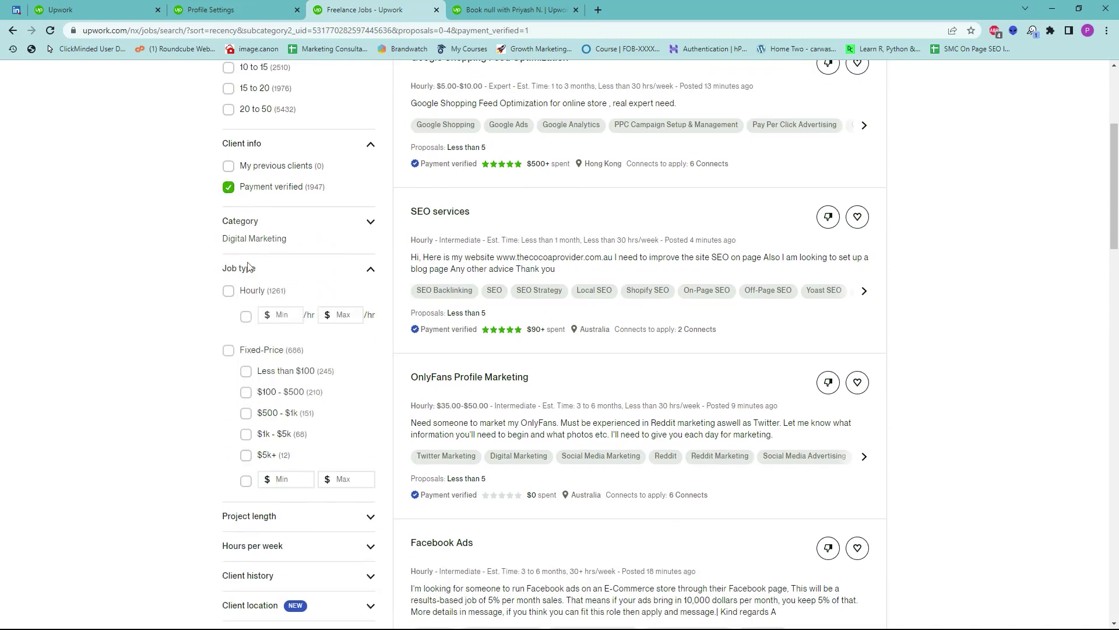
scroll(247, 267, down, 1)
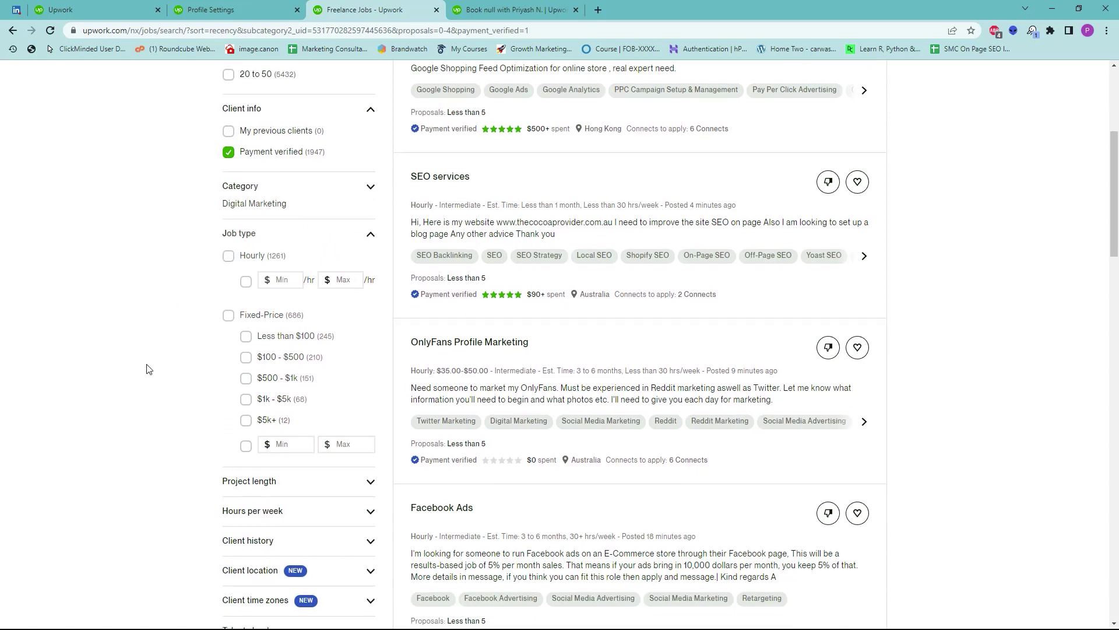
click(227, 256)
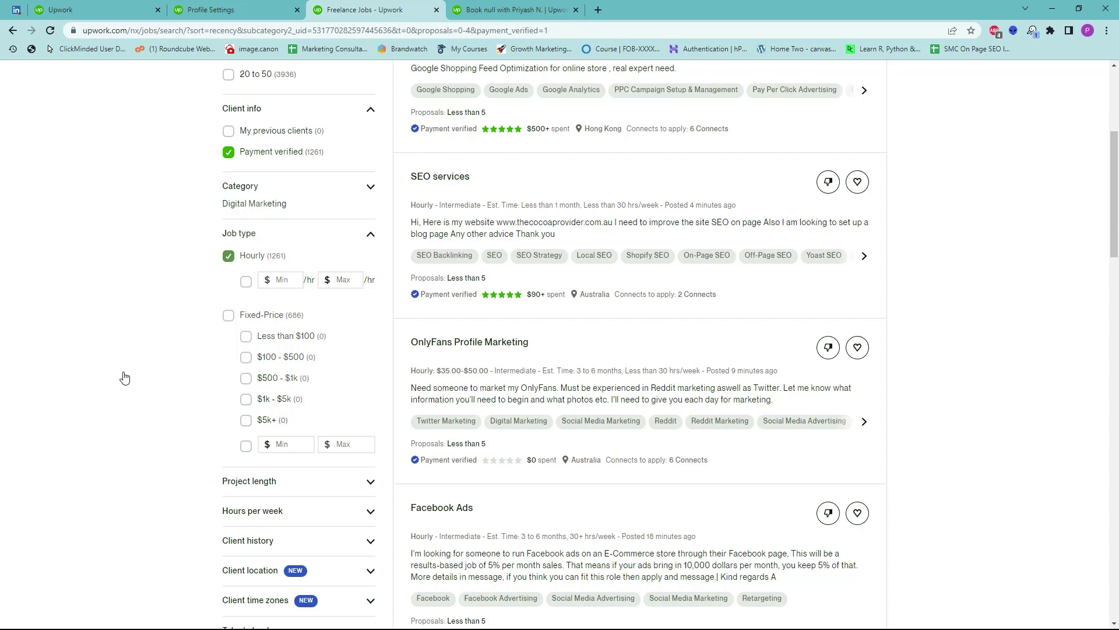
- Expand the project length and hours per week filters to view their options
scroll(199, 419, down, 3)
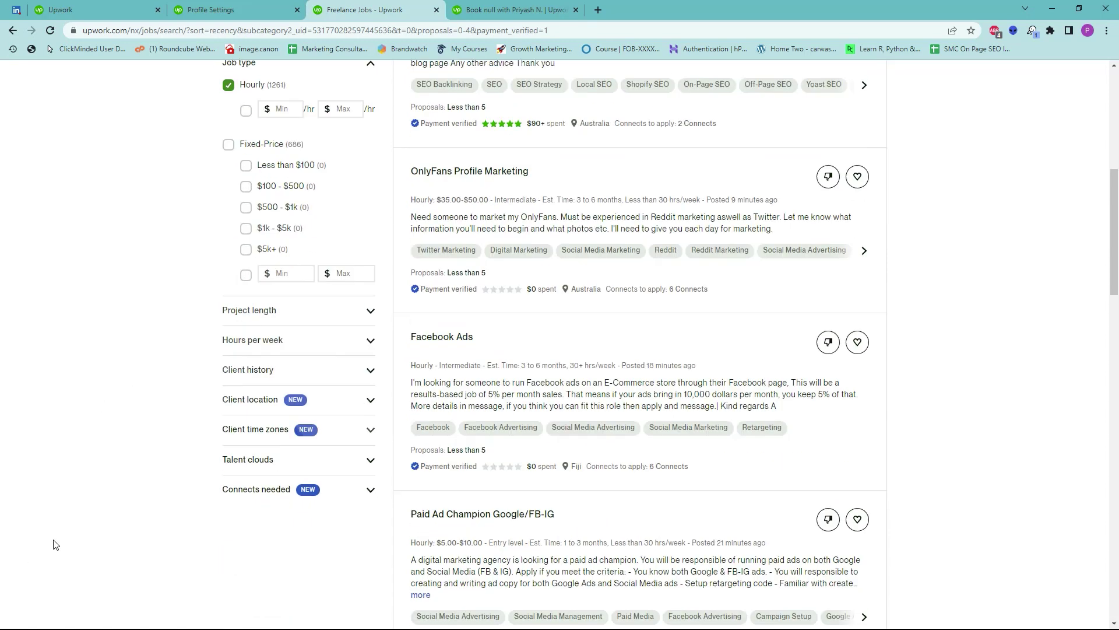
click(265, 306)
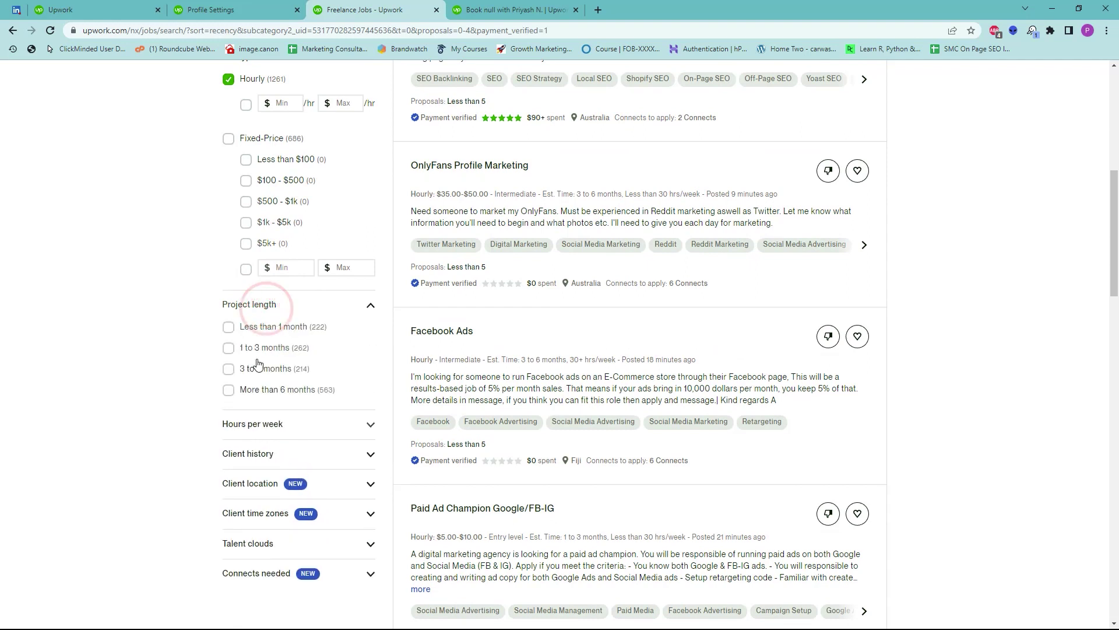
click(256, 427)
scroll(256, 430, down, 2)
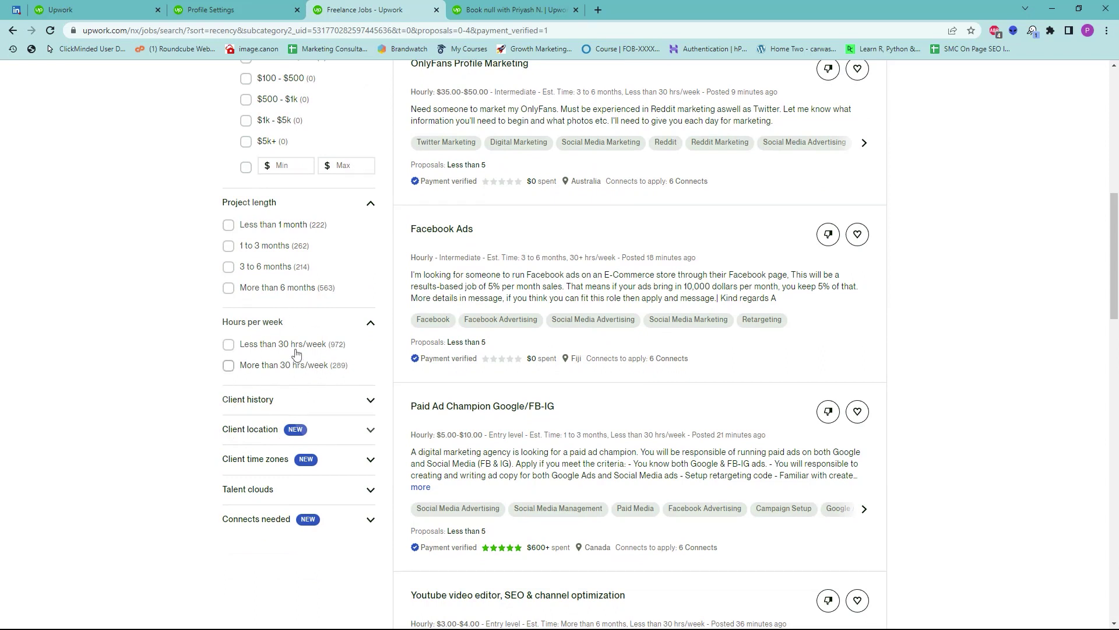
- Search the client locations for "united st", limit the jobs to the Americas region and clear the location search text
click(249, 424)
click(345, 424)
click(352, 432)
click(311, 461)
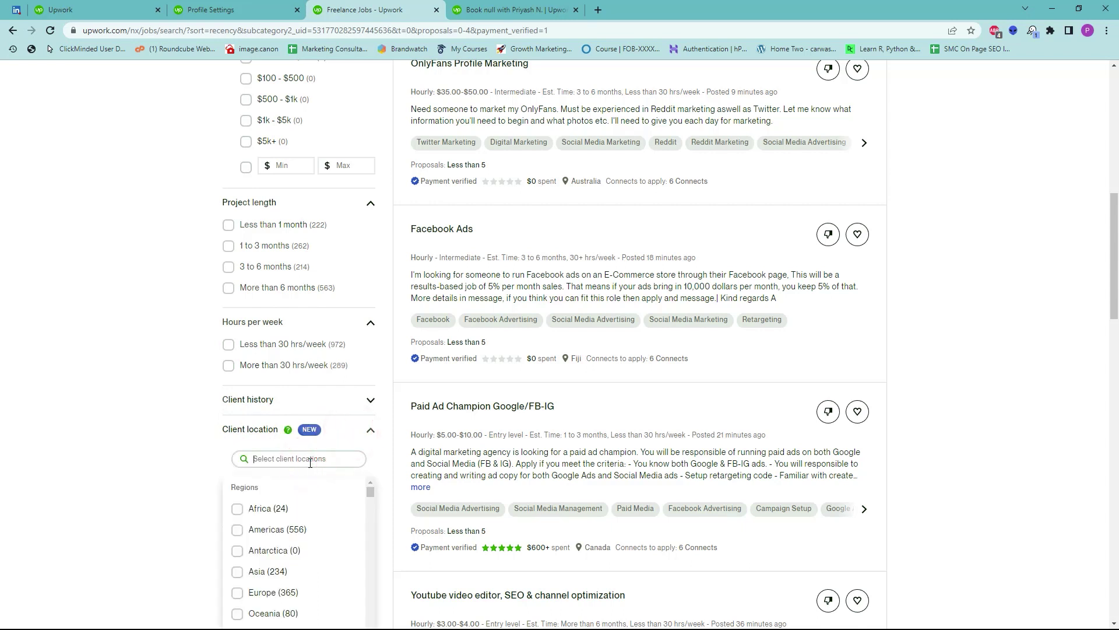
text(united st)
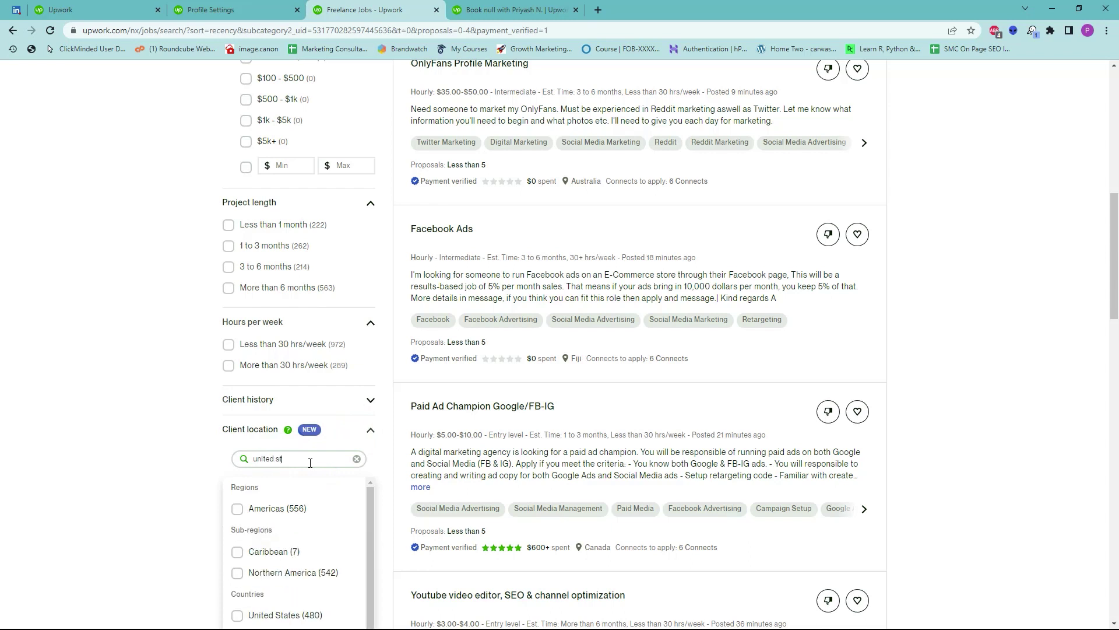
text(t)
key(BackSpace)
click(238, 509)
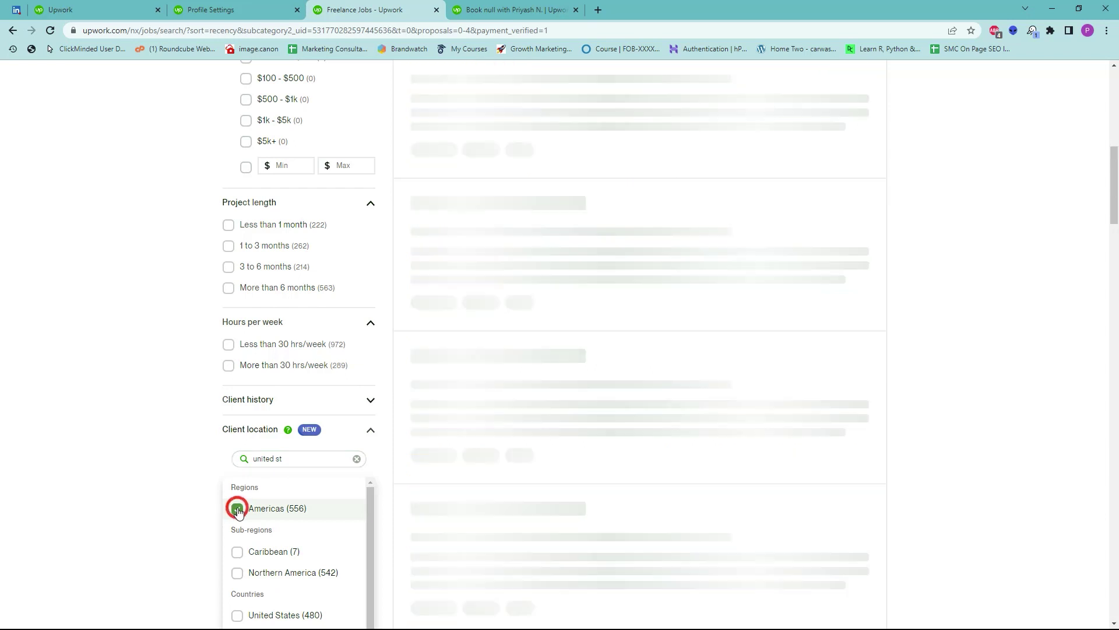
click(175, 431)
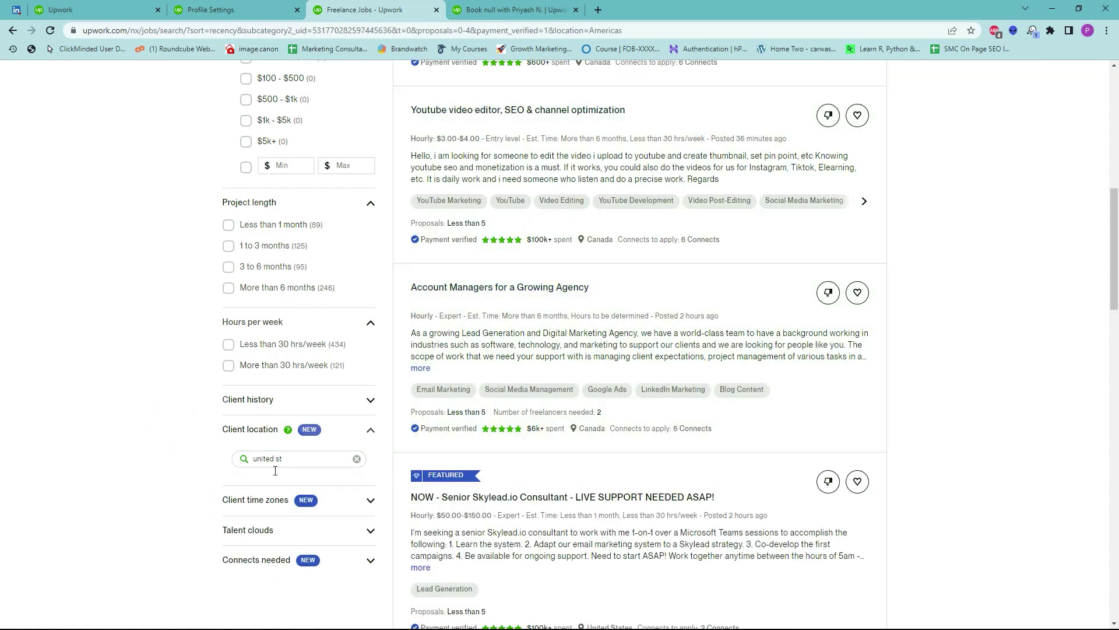
click(356, 460)
- Leave the filtered job search and return to the Find Work page
scroll(200, 466, up, 10)
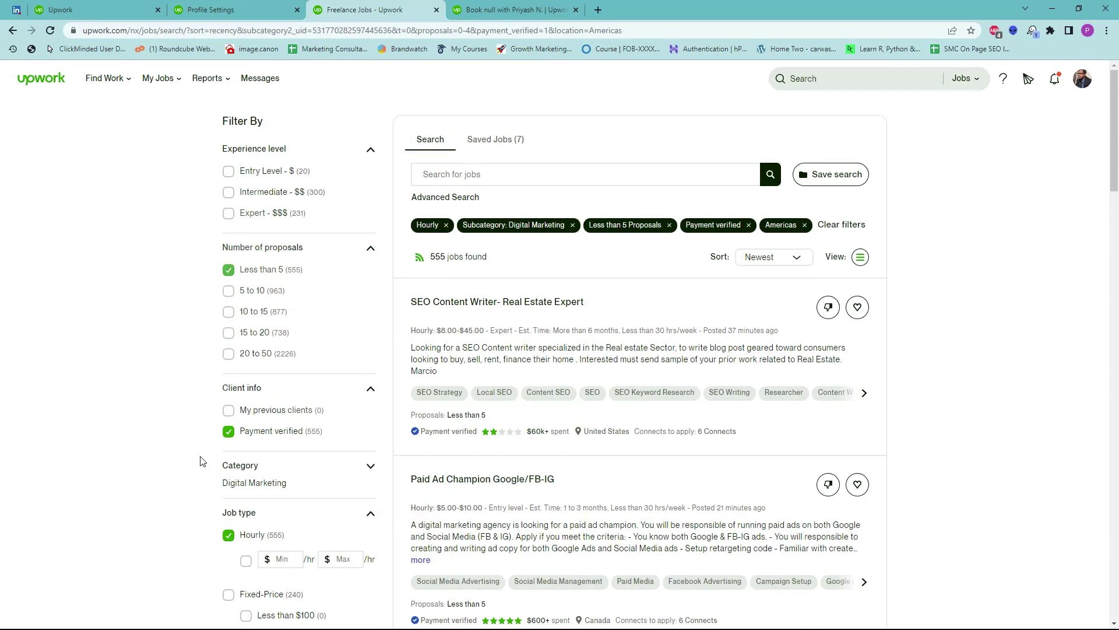
click(114, 83)
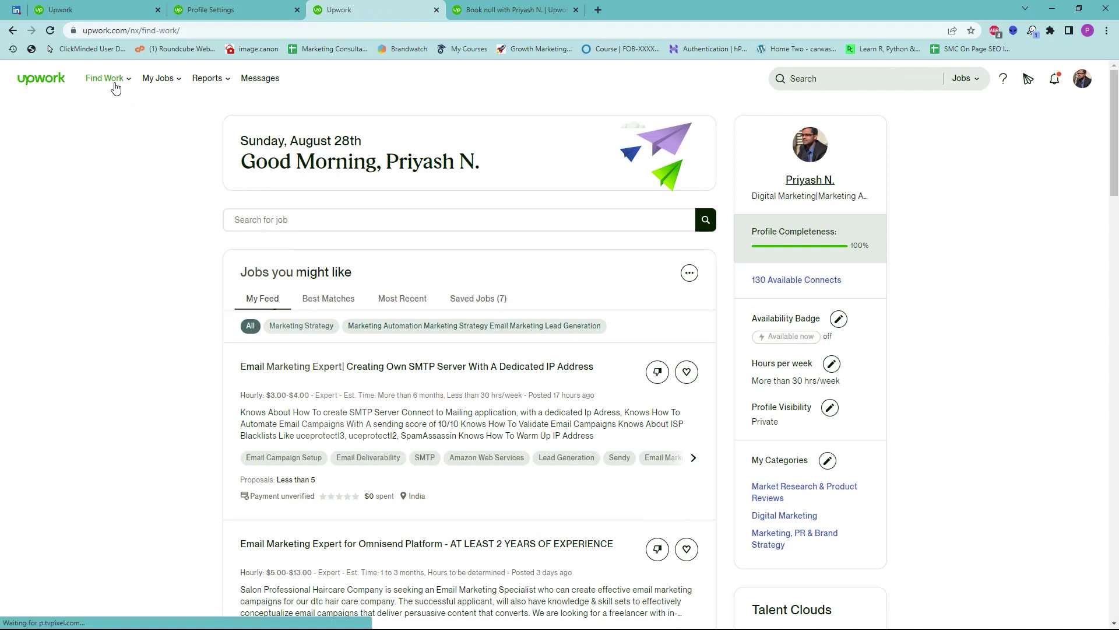
- Search for jobs with "Facebook ads" and pick the suggestion "facebook ads manager"
click(265, 219)
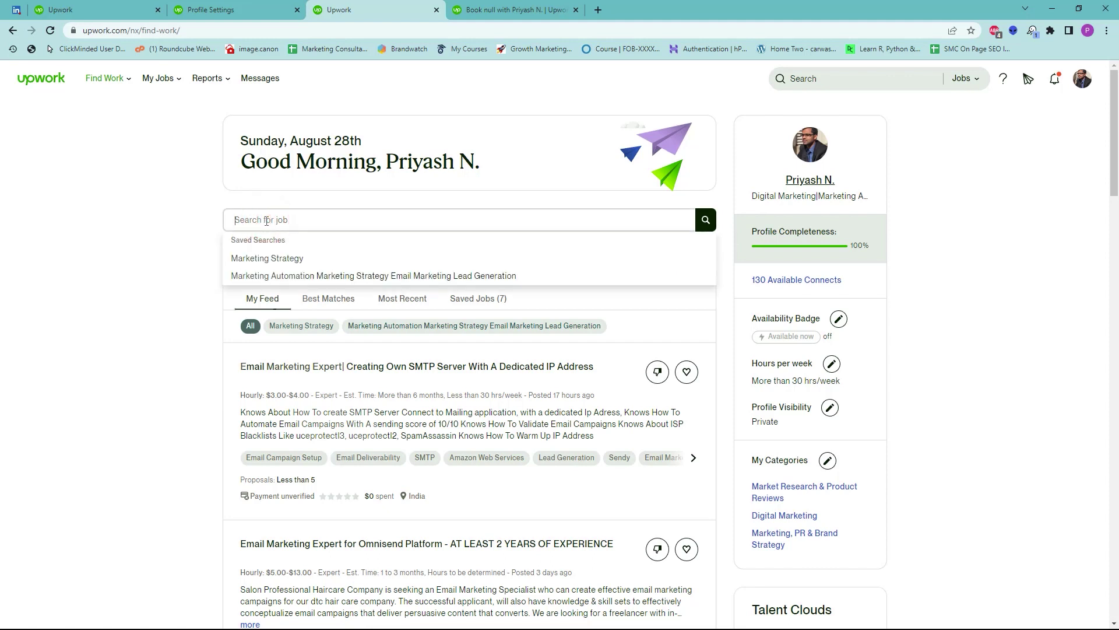
text(Facebook ads)
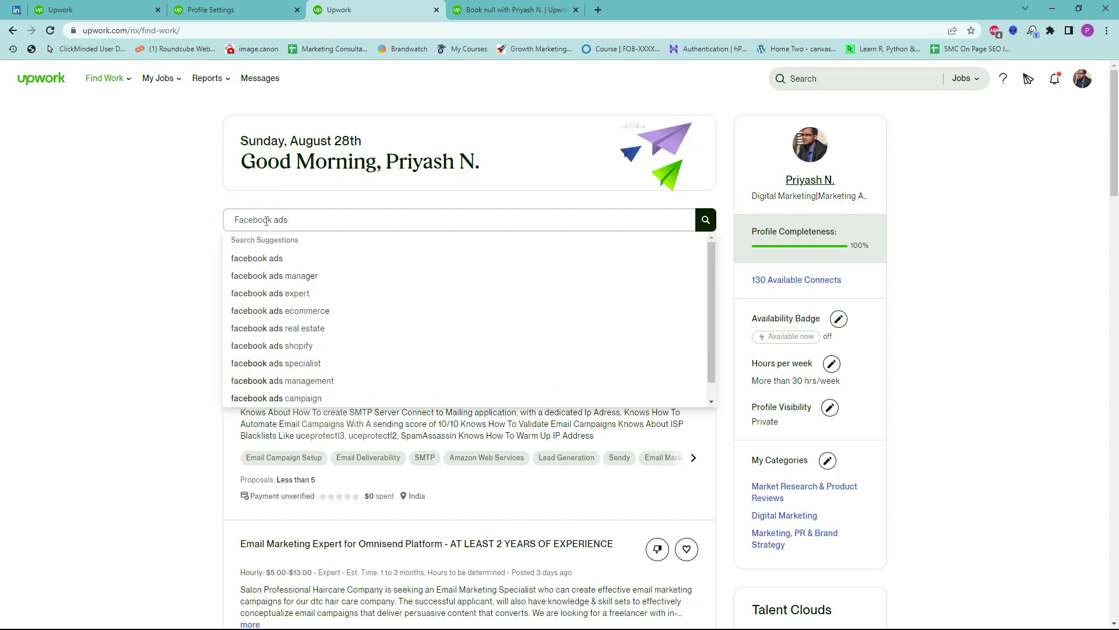
click(252, 274)
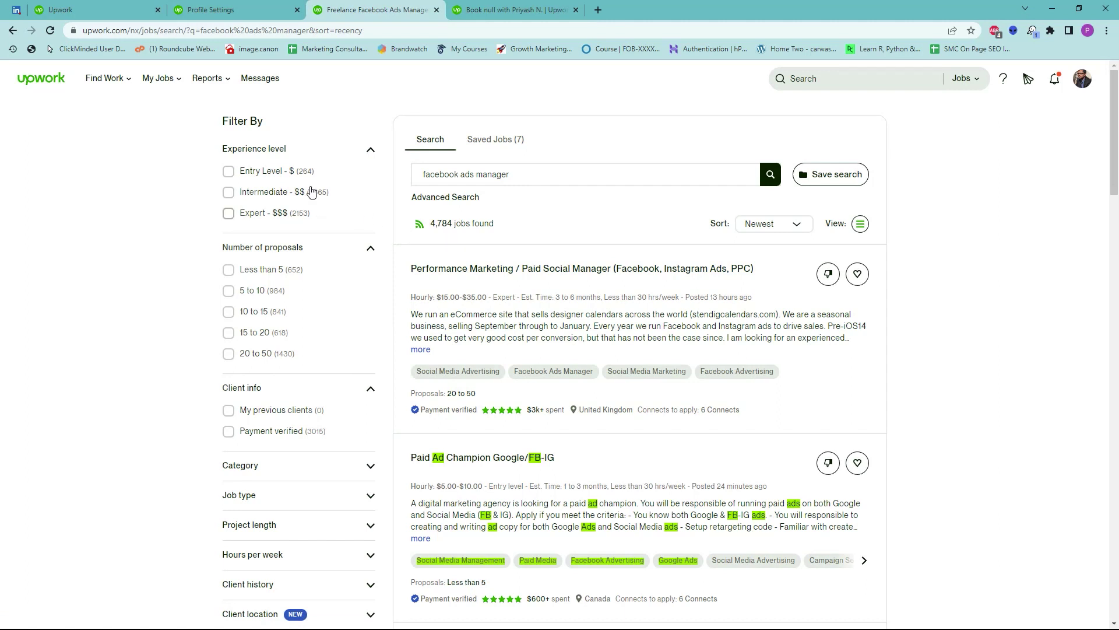
- Filter the results to Intermediate experience, Less than 5 proposals and Payment verified clients
click(230, 195)
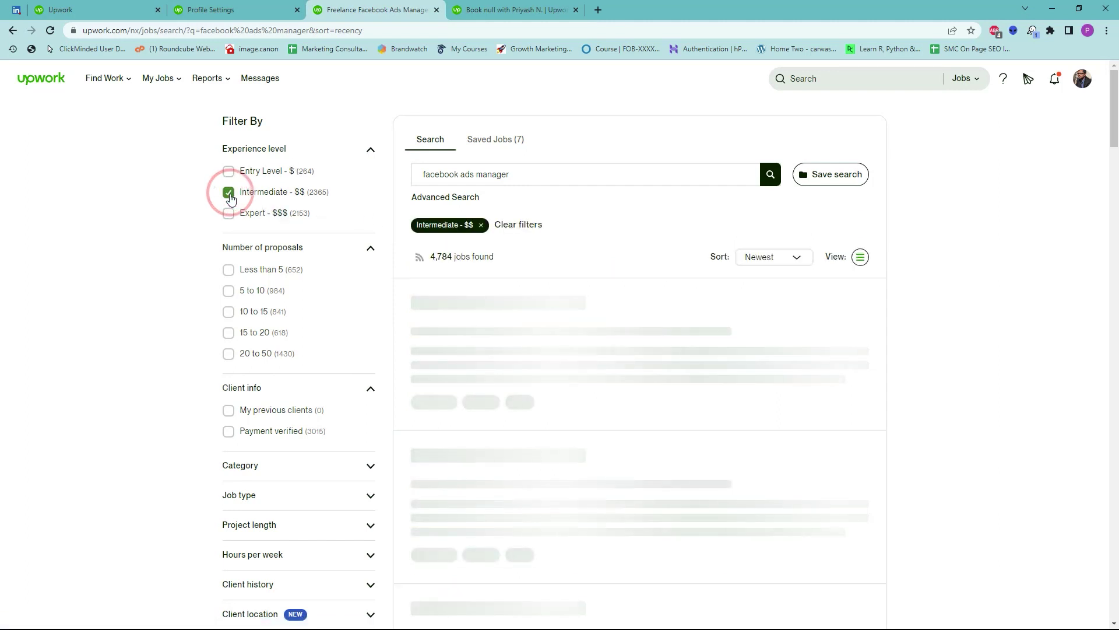
click(230, 270)
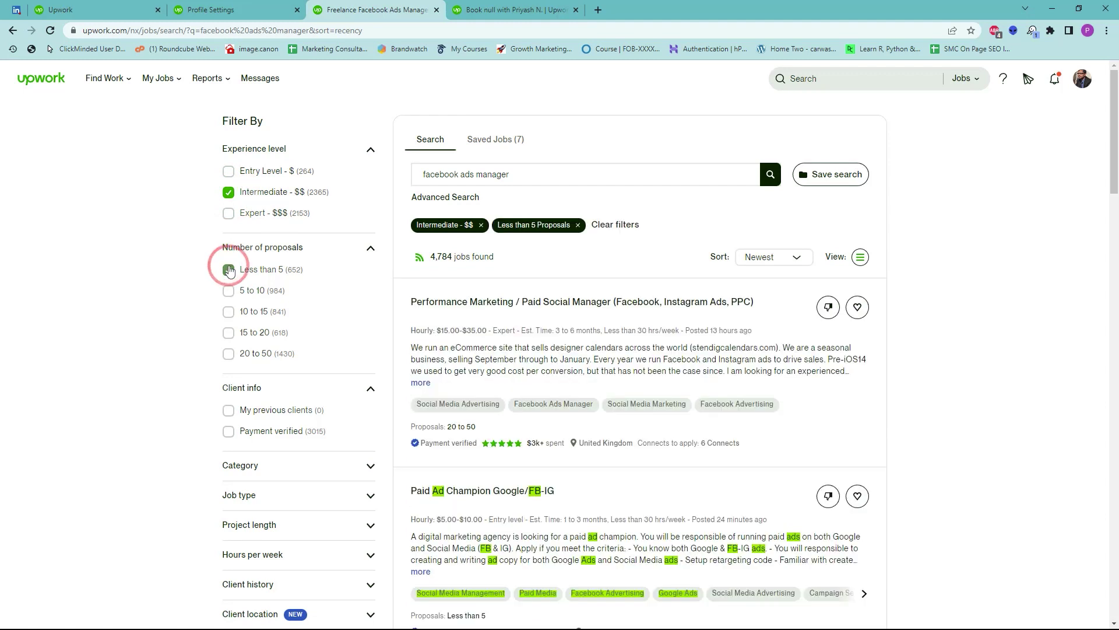
click(230, 431)
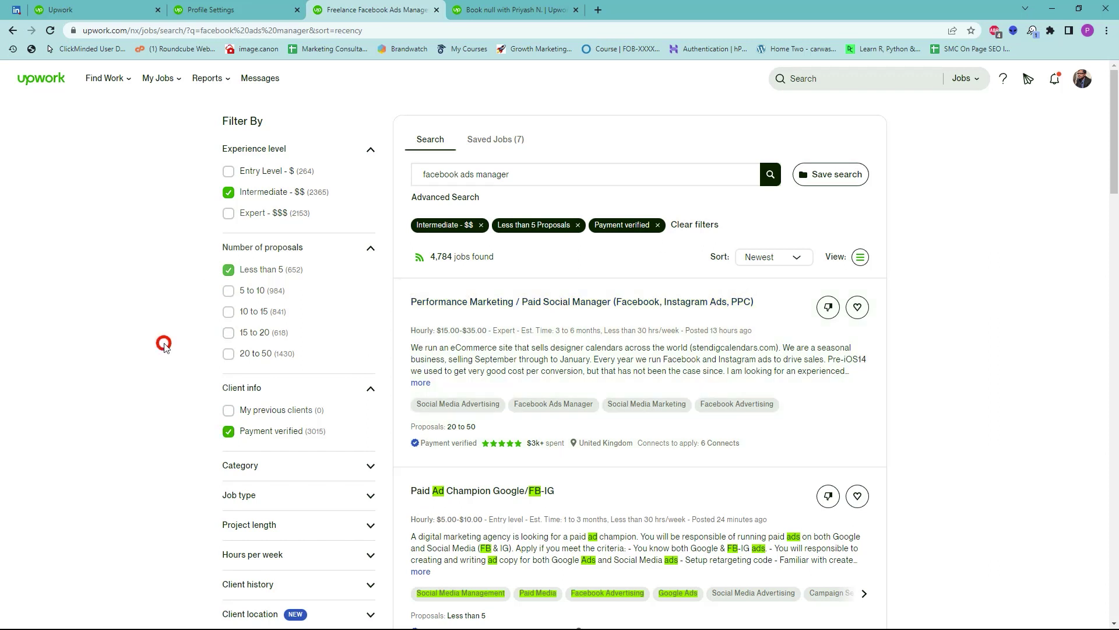
scroll(165, 348, down, 3)
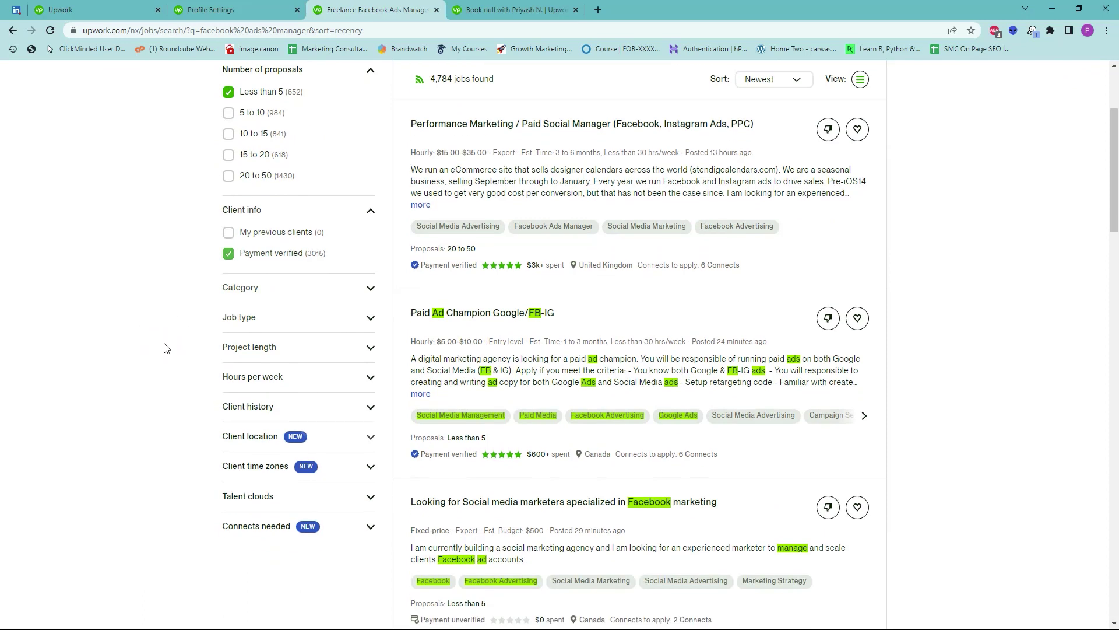
scroll(164, 348, up, 3)
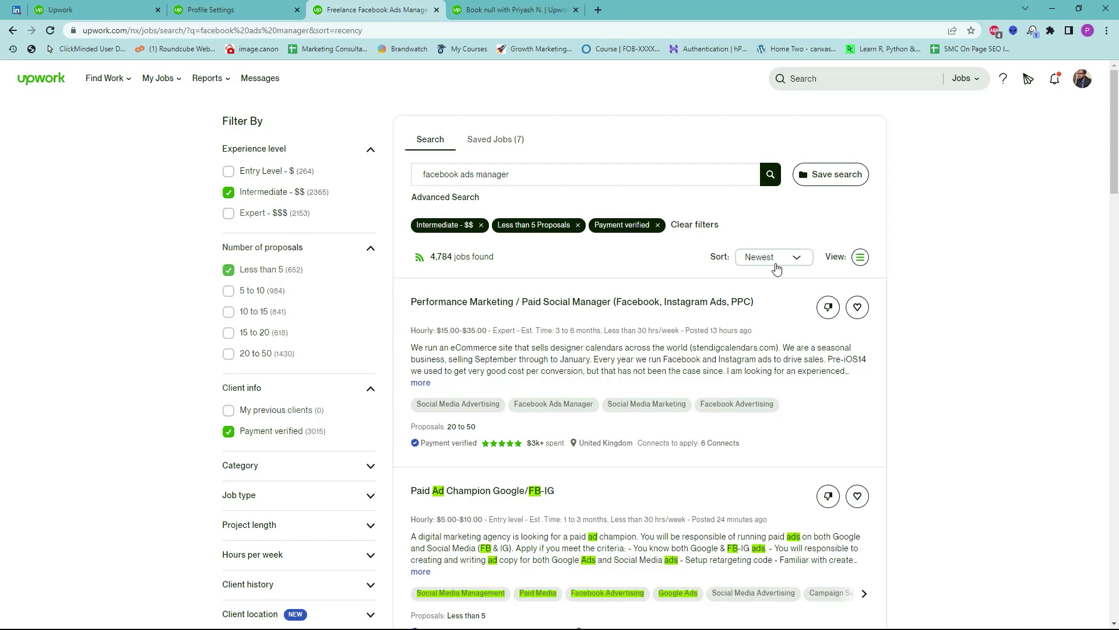
scroll(579, 298, down, 1)
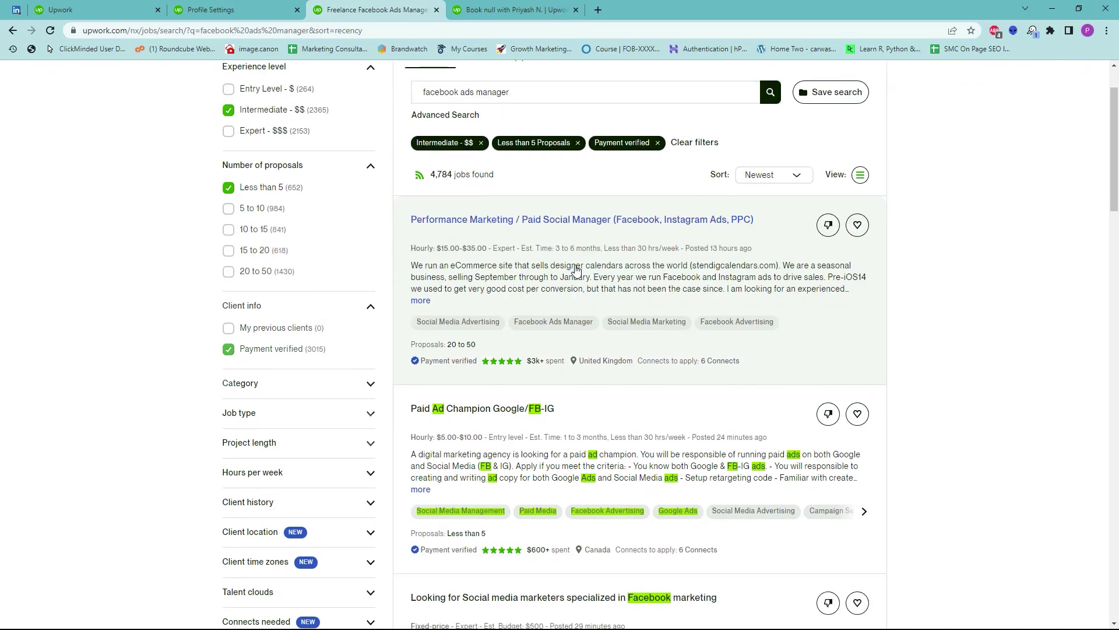
scroll(576, 269, down, 4)
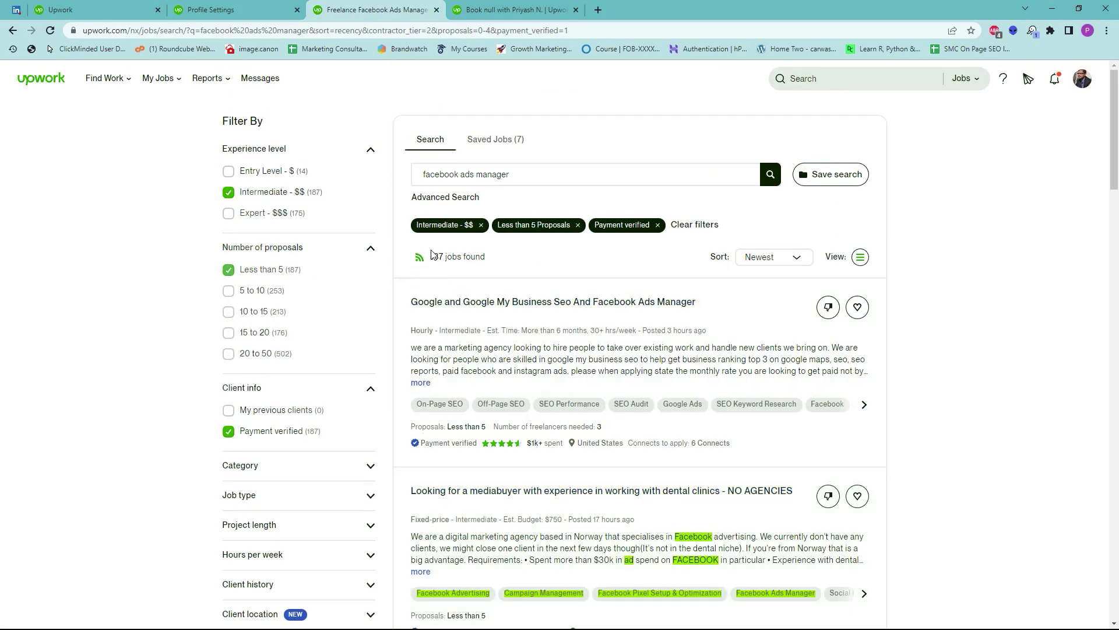
- Check the number of jobs found and open the "Google and Google My Business Seo And Facebook Ads Manager" job
triple_click(431, 257)
click(501, 257)
scroll(171, 431, down, 2)
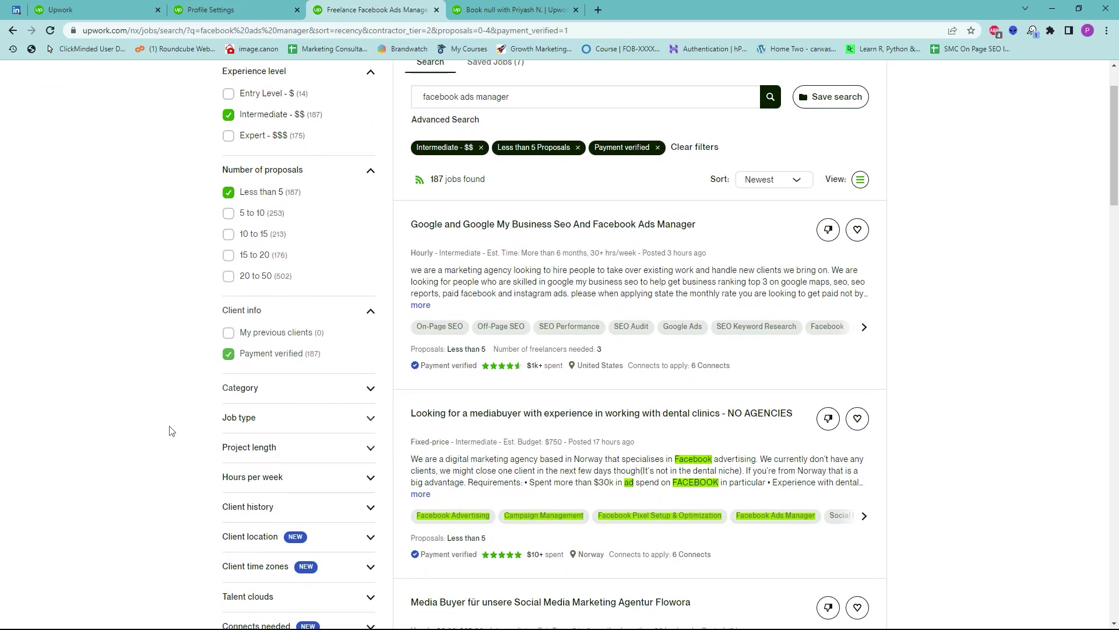
scroll(171, 430, up, 2)
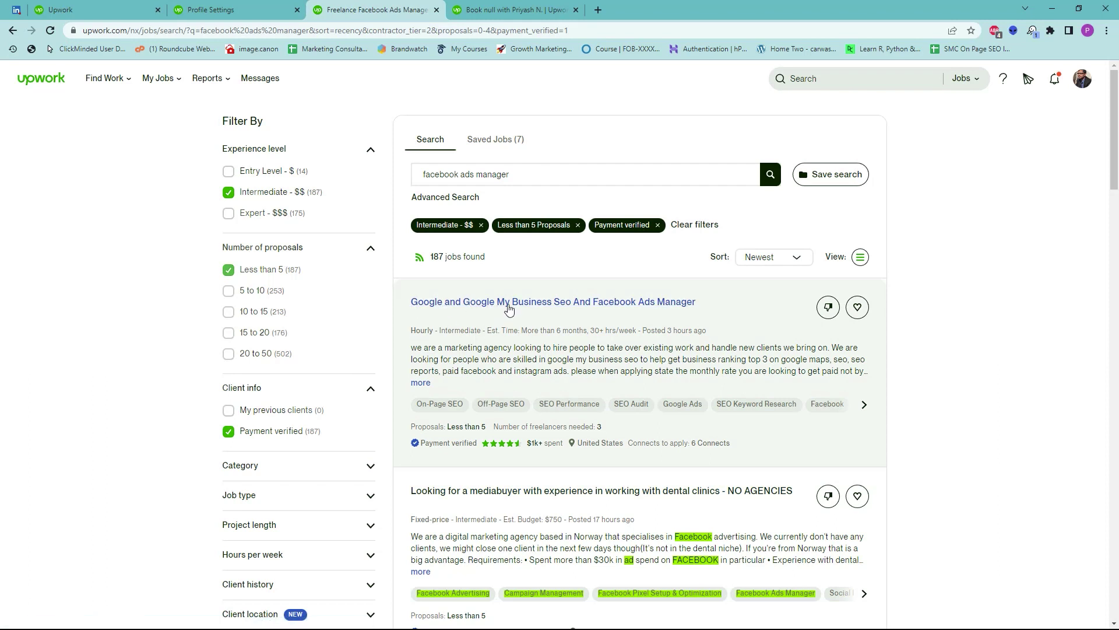
scroll(644, 315, down, 2)
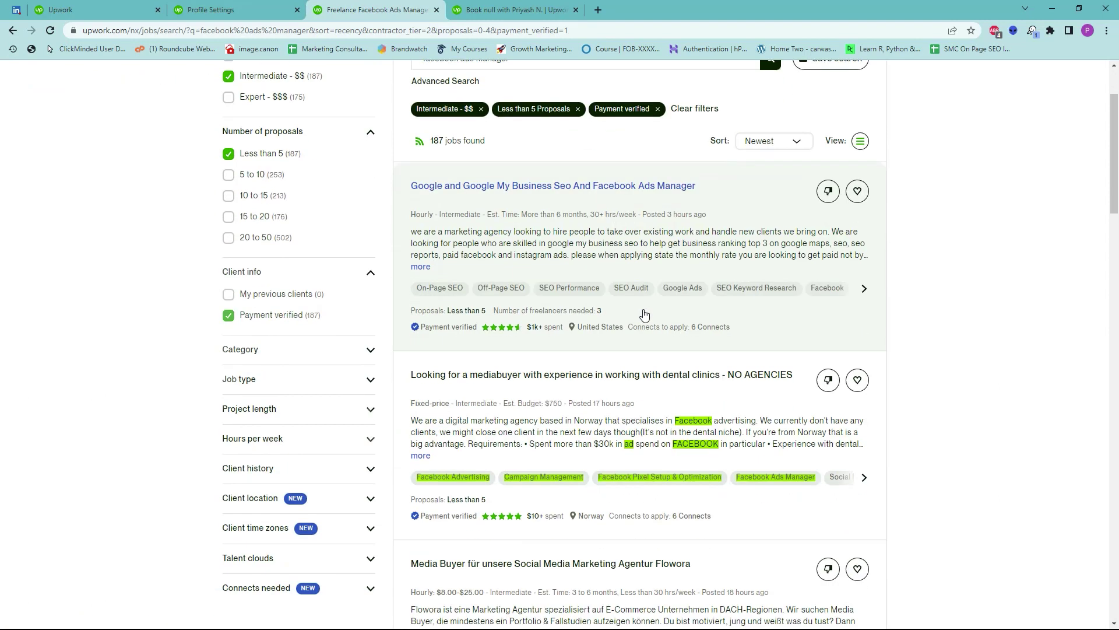
click(606, 192)
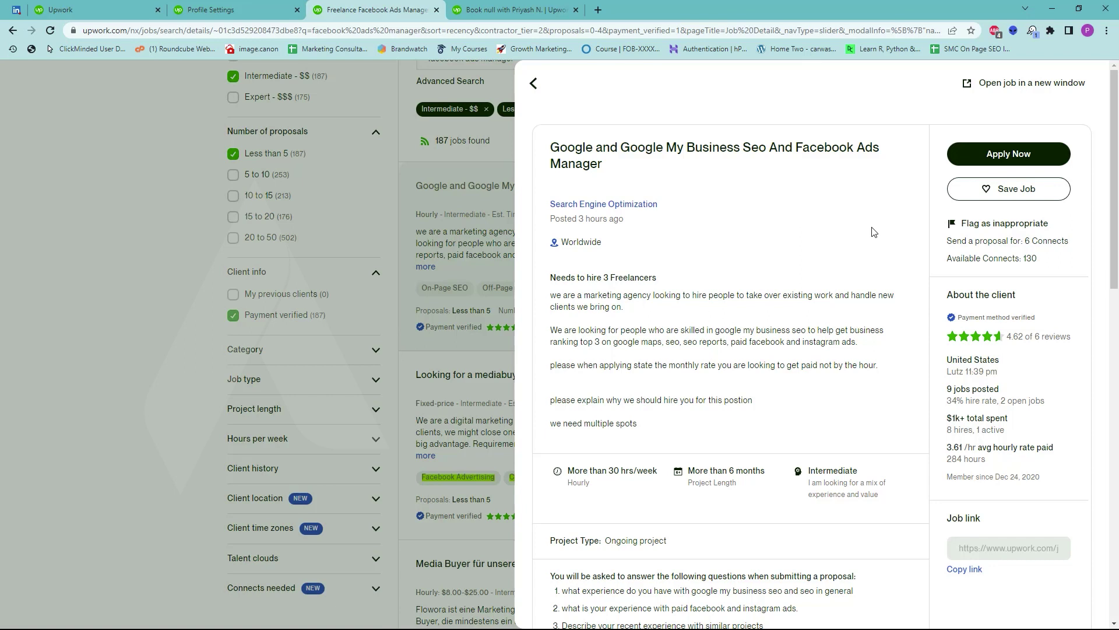
- Examine the Connects required for a proposal, the client's open jobs and the average hourly rate paid
drag(1024, 240, 1072, 244)
click(1070, 242)
drag(1017, 401, 1045, 401)
click(945, 449)
drag(945, 449, 967, 448)
- Read the job description and highlight the three questions to answer when submitting a proposal
scroll(593, 326, down, 1)
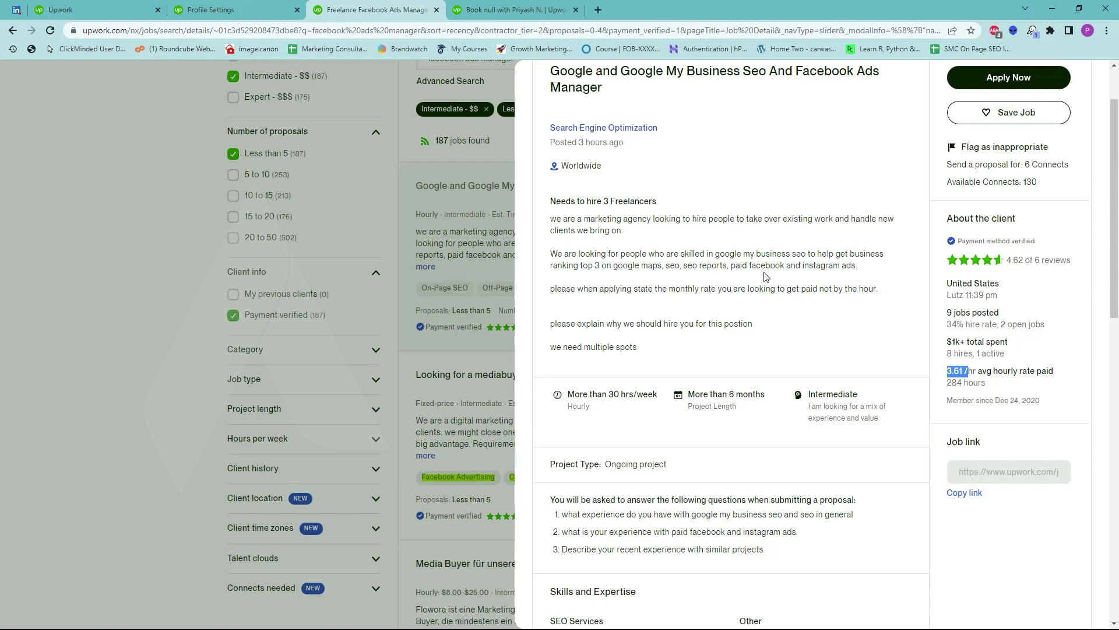
scroll(767, 276, down, 1)
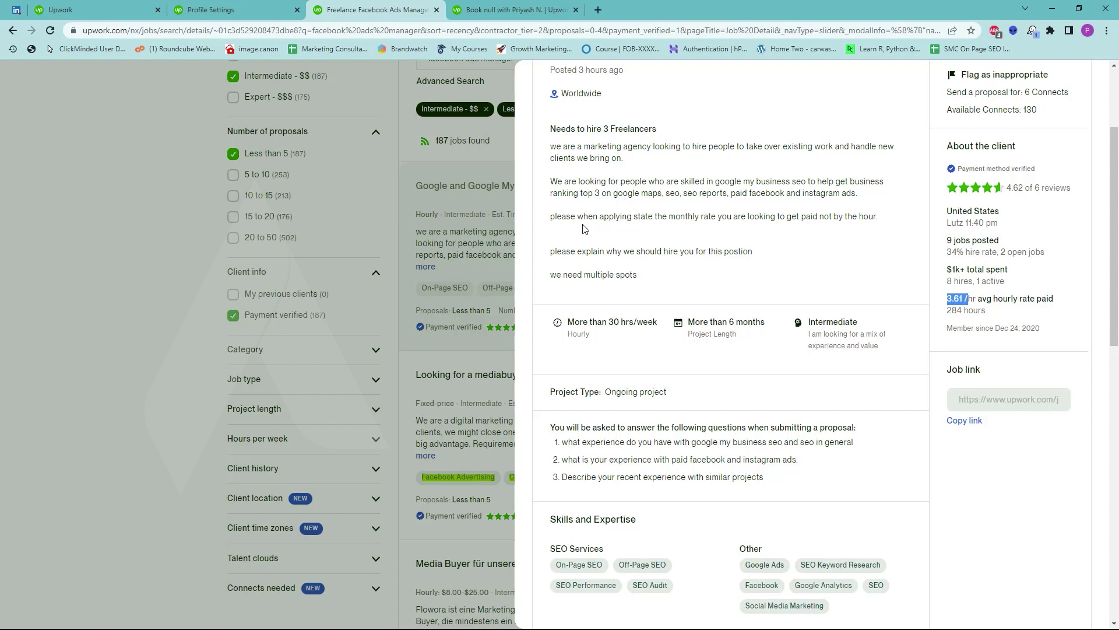
scroll(727, 248, down, 2)
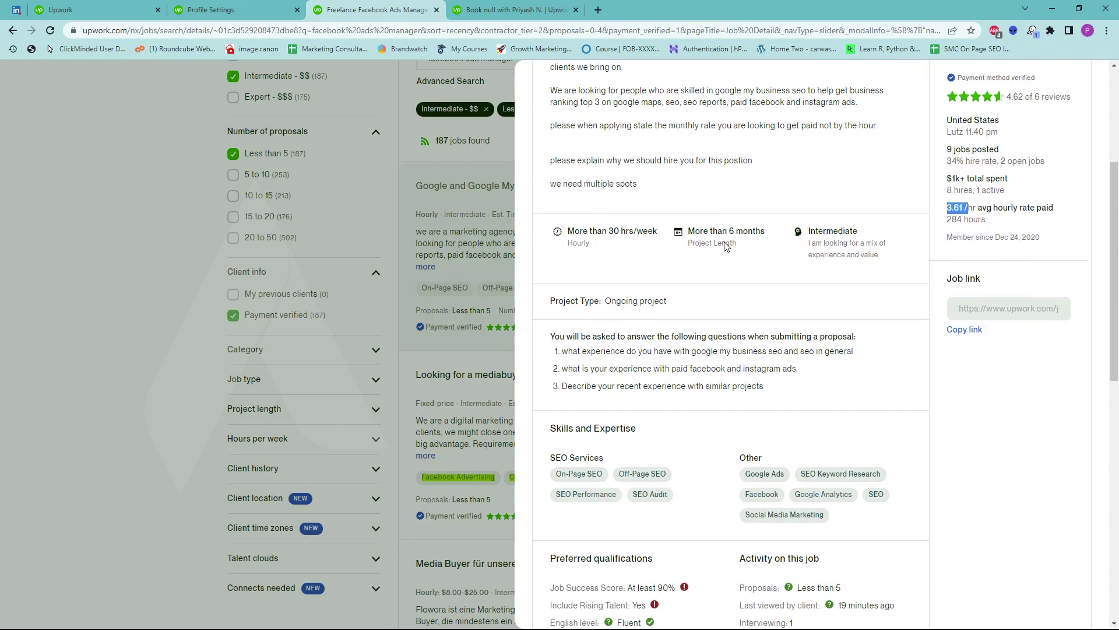
scroll(735, 267, down, 1)
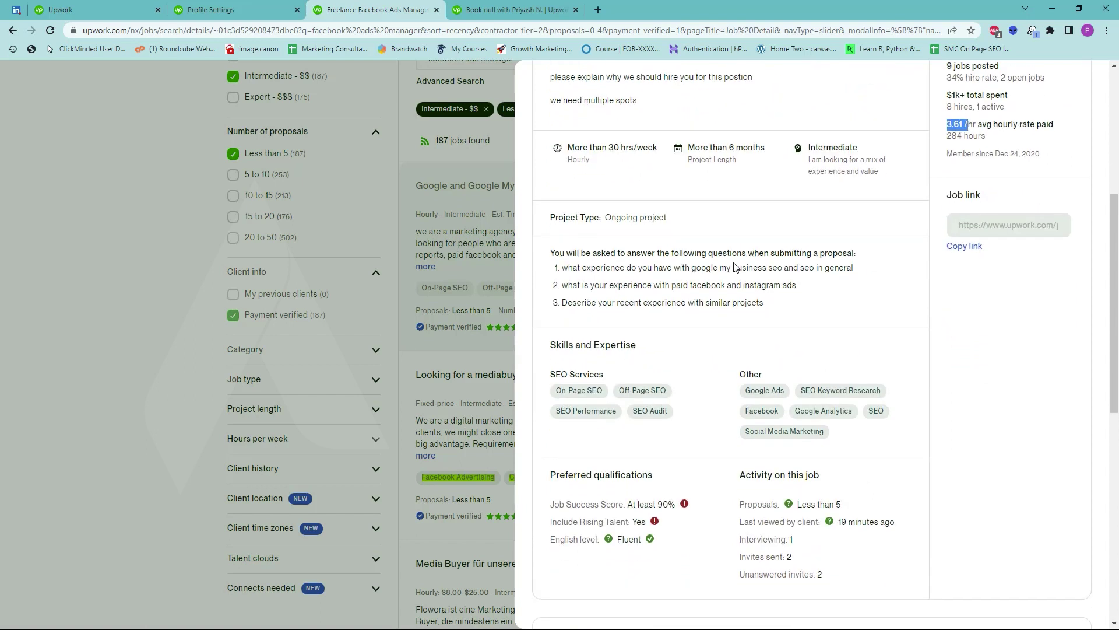
drag(556, 255, 861, 258)
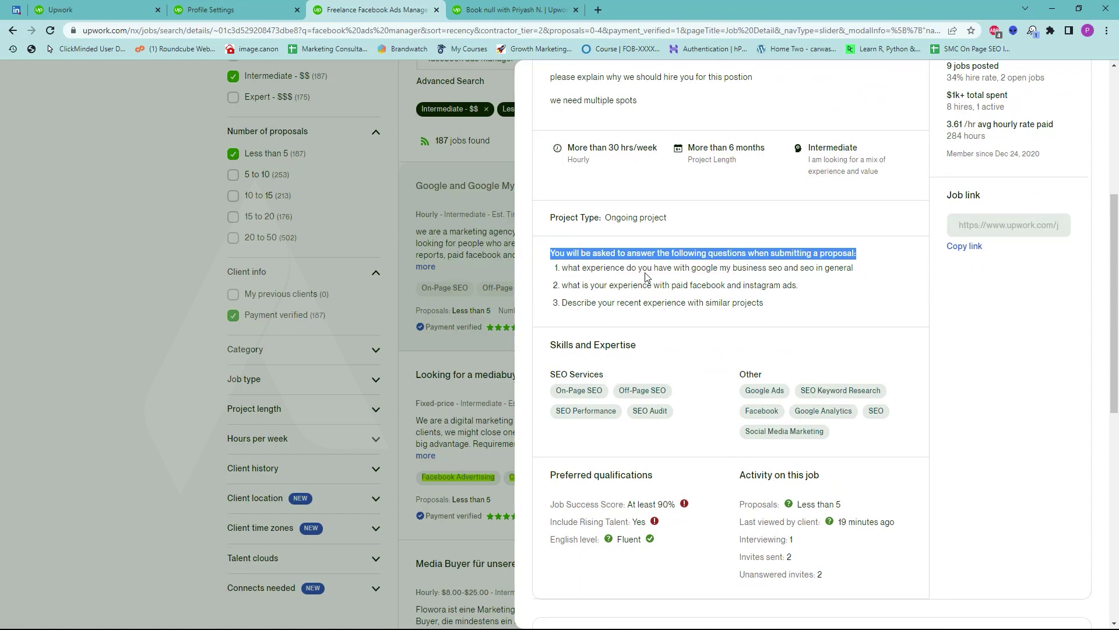
triple_click(621, 270)
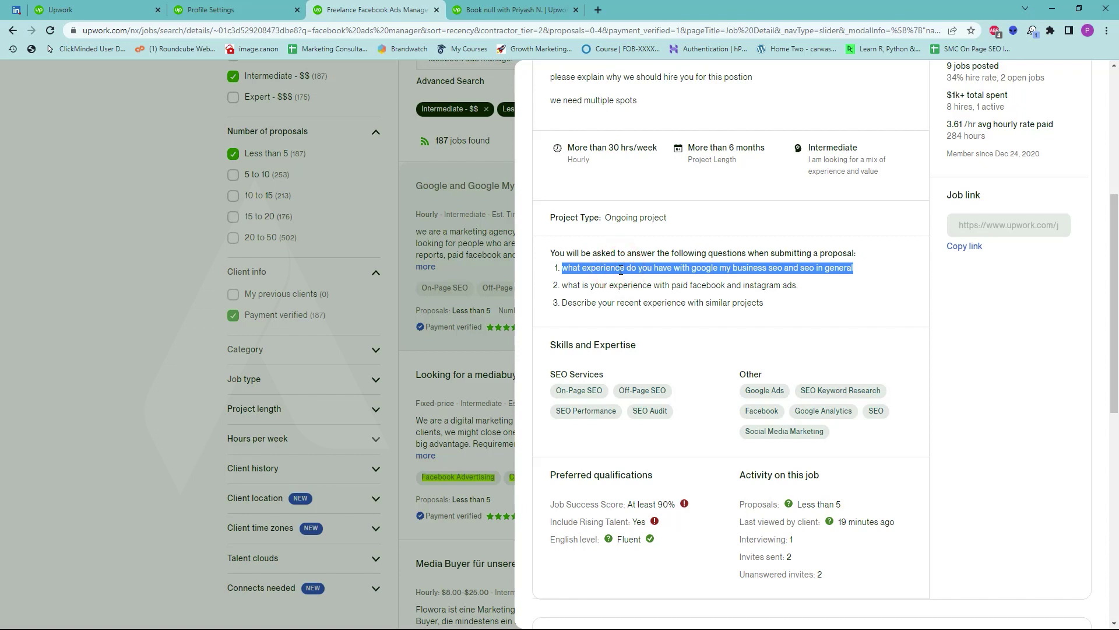
triple_click(604, 287)
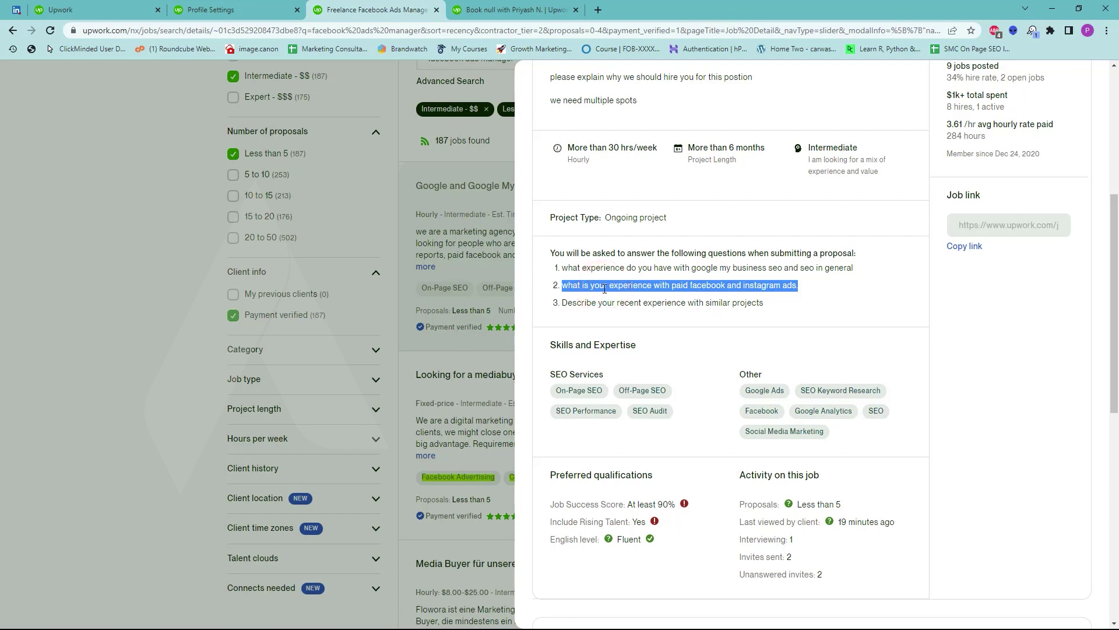
triple_click(619, 302)
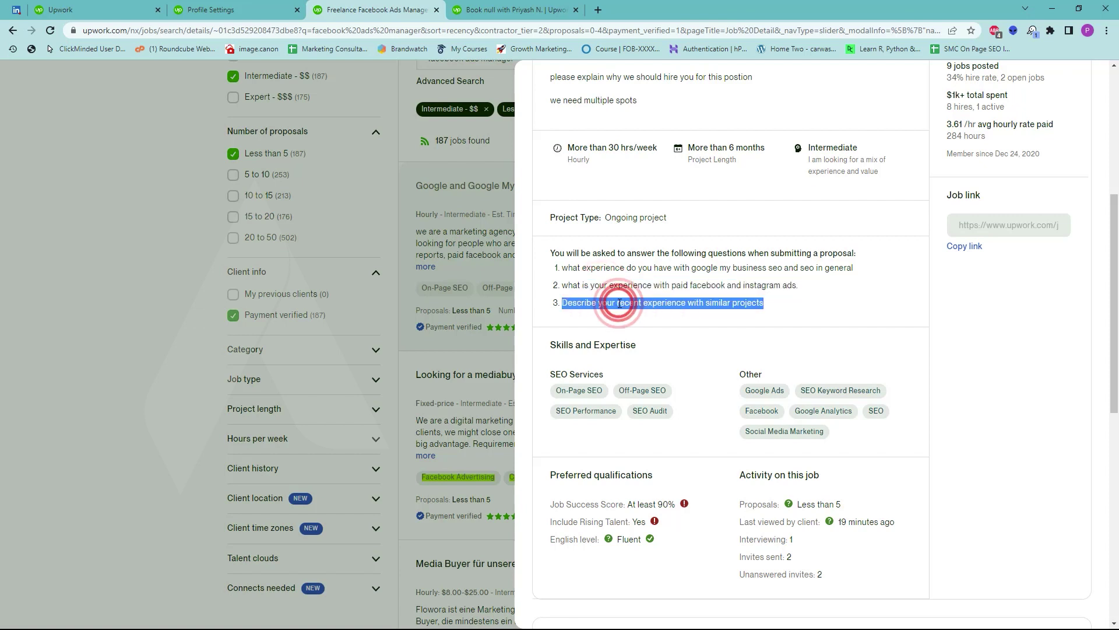
click(765, 307)
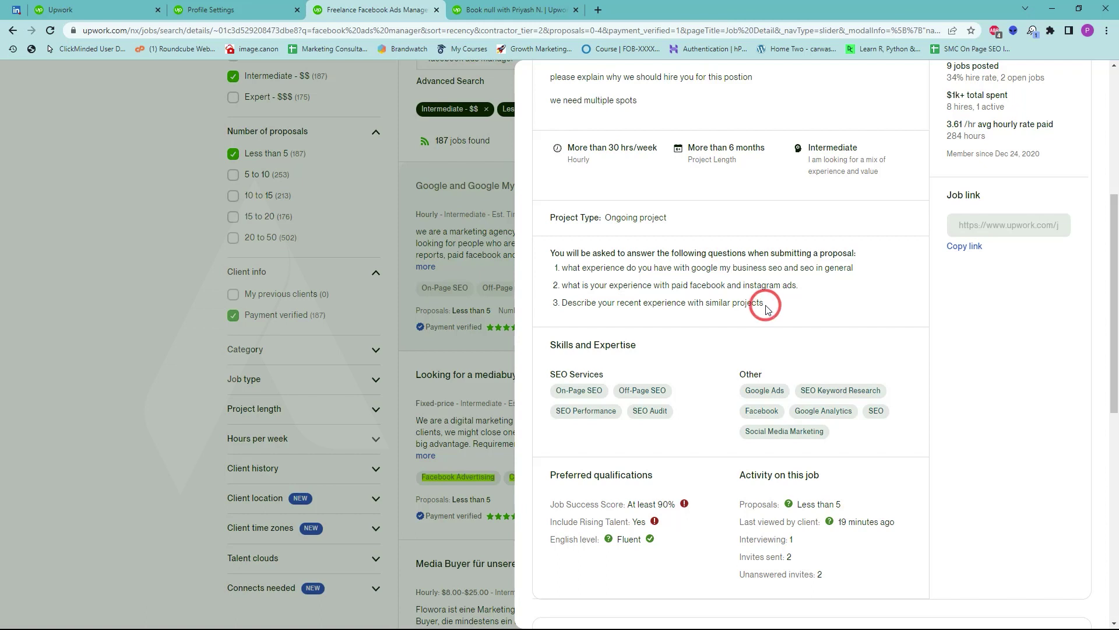
drag(765, 308, 547, 263)
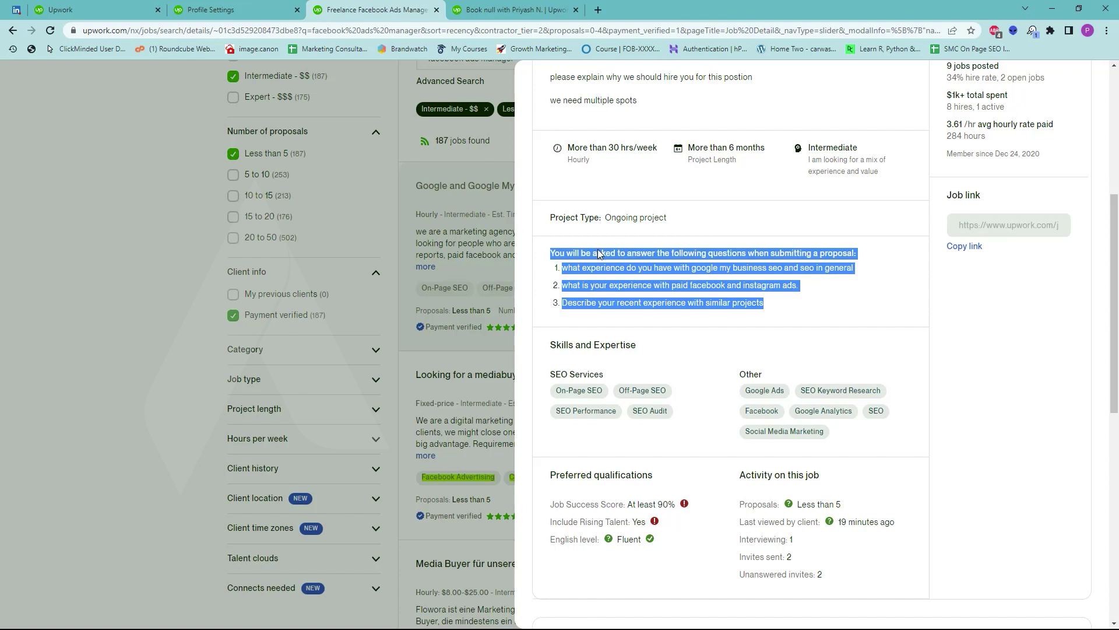
- Review the job description again, close the job details and look through the other filtered job listings
scroll(641, 283, up, 5)
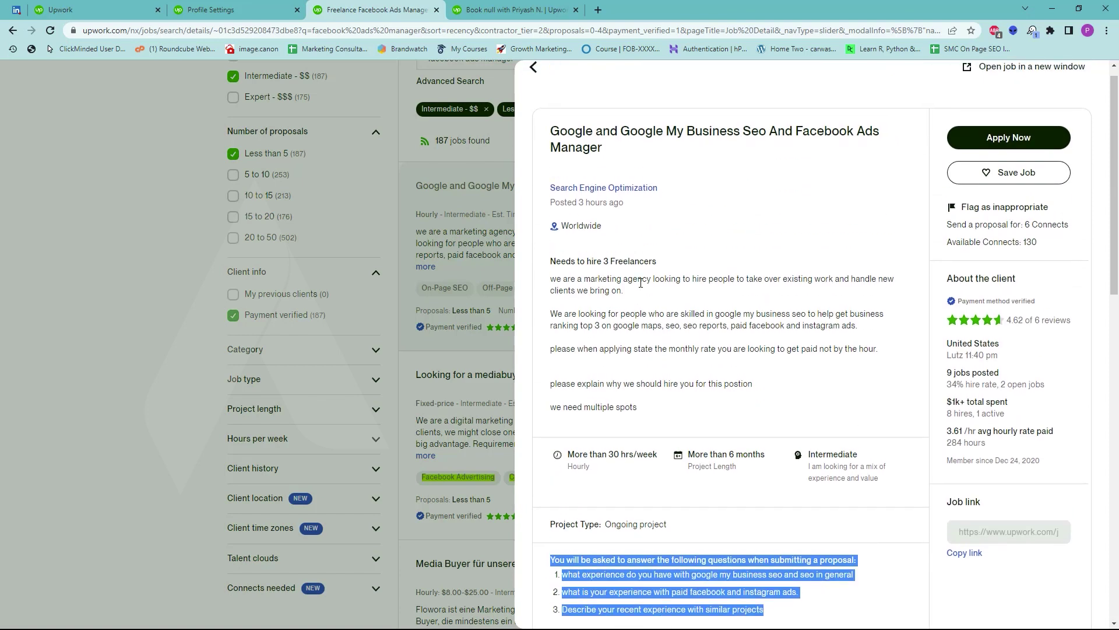
scroll(640, 283, down, 4)
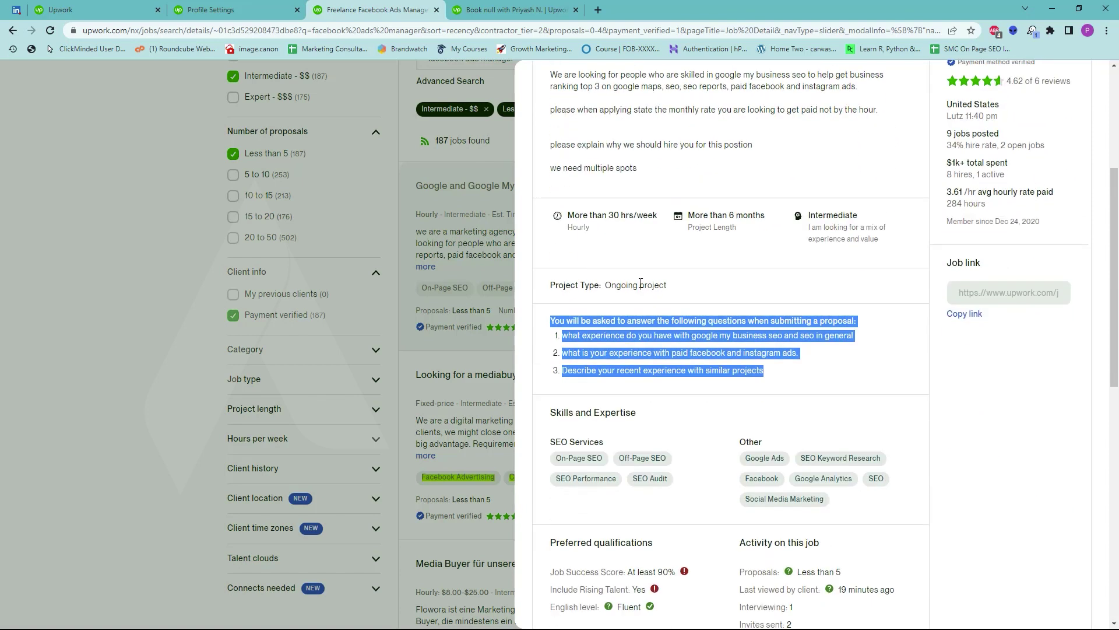
click(496, 126)
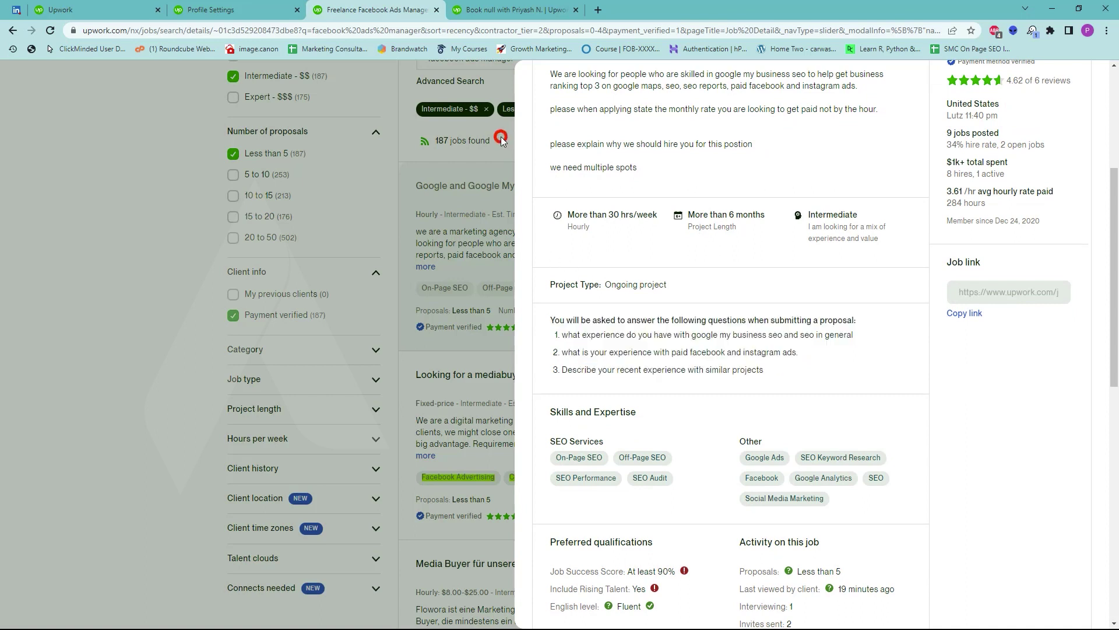
scroll(626, 371, down, 5)
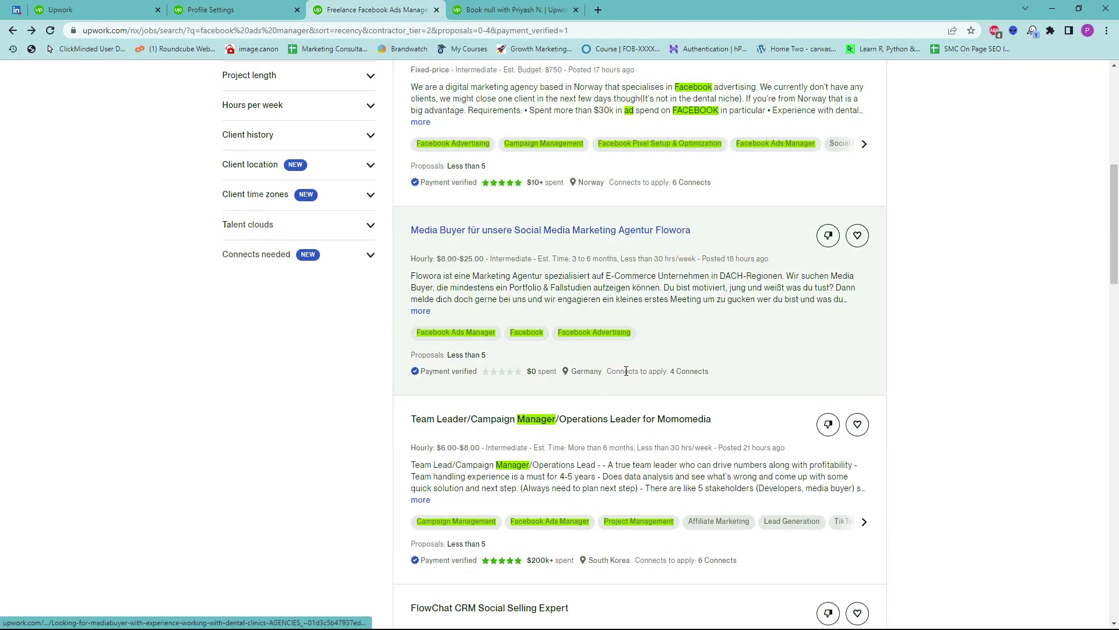
scroll(678, 398, down, 3)
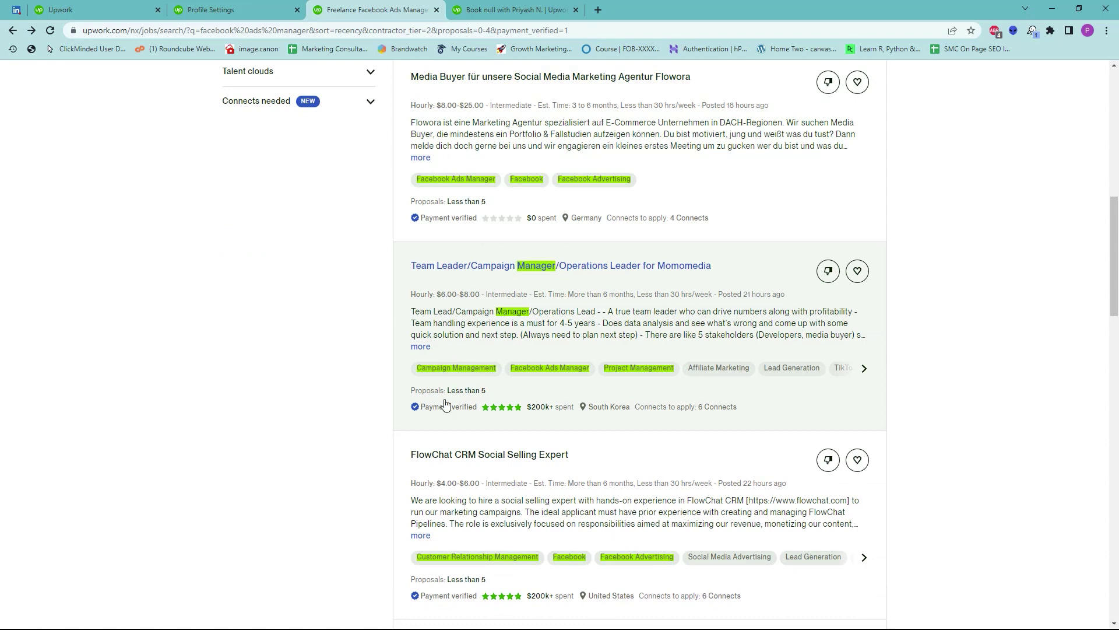
scroll(446, 402, up, 9)
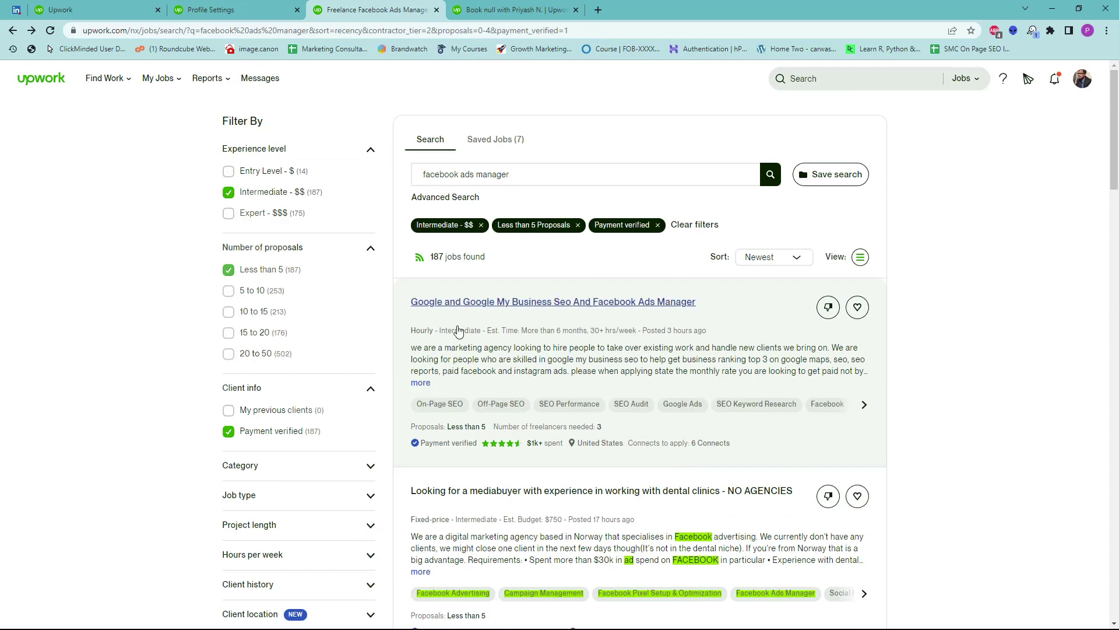
- Replace the search with "marketing automation" and run the saved search "Marketing Automation Marketing Strategy Email Marketing Lead Generation"
triple_click(527, 175)
key(BackSpace)
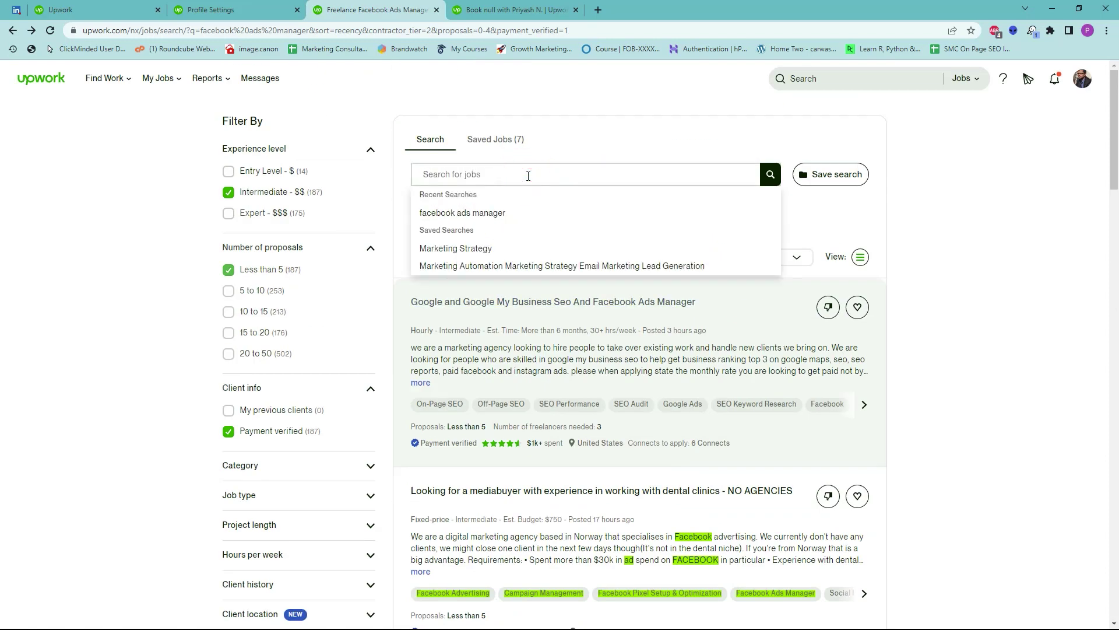
text(marketing automation)
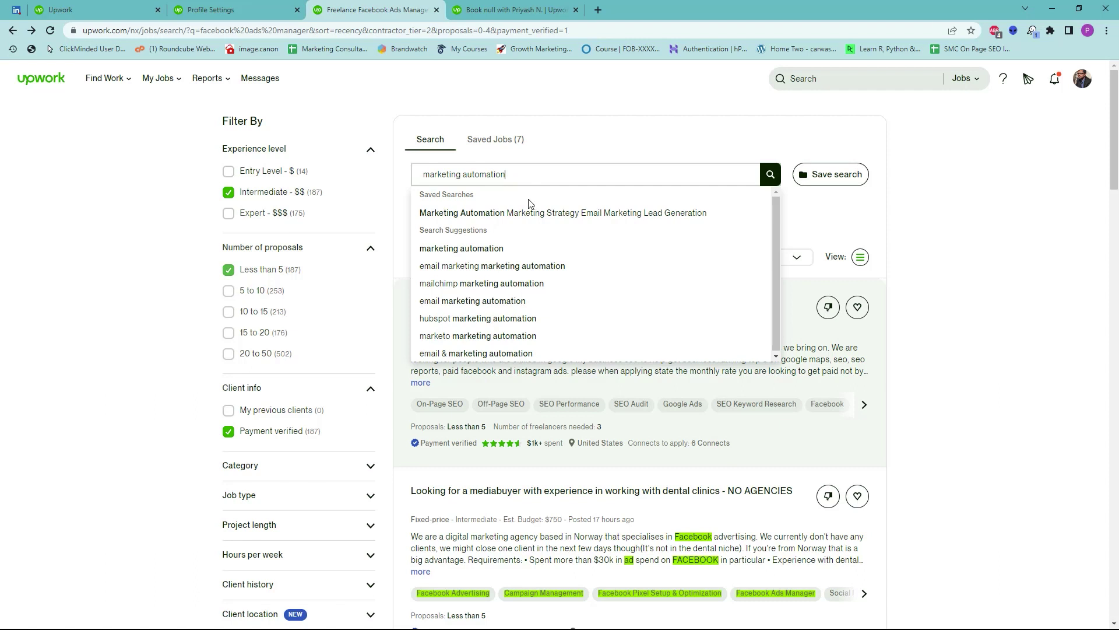
click(537, 212)
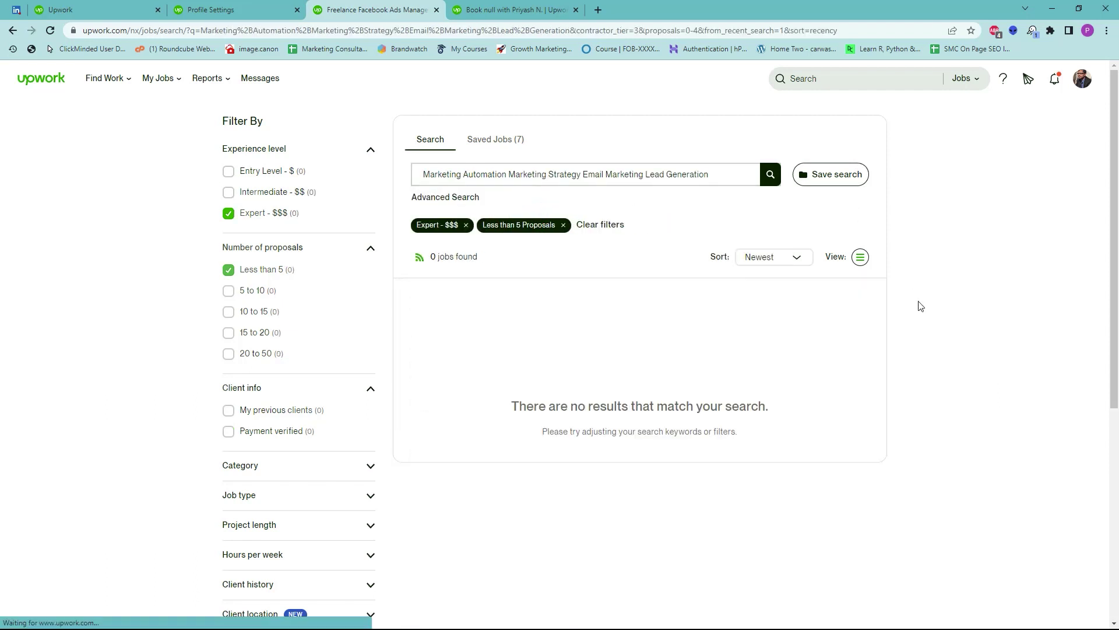
- Replace the search keywords with "marketing automation" and run the matching search suggestion
click(721, 177)
triple_click(720, 177)
key(BackSpace)
text(marketing)
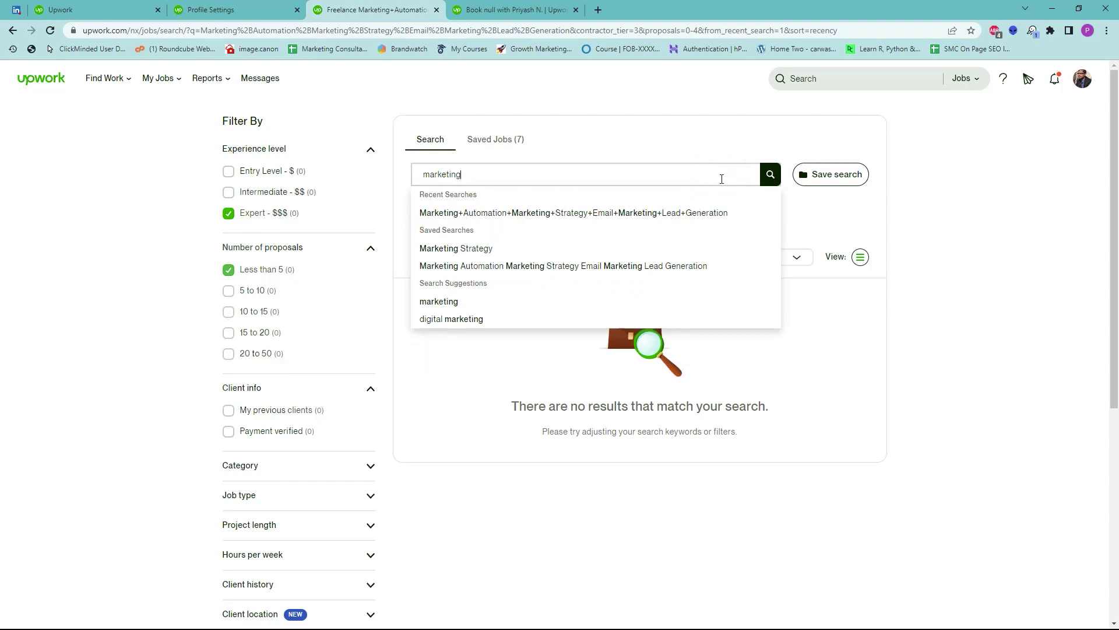
text( automation)
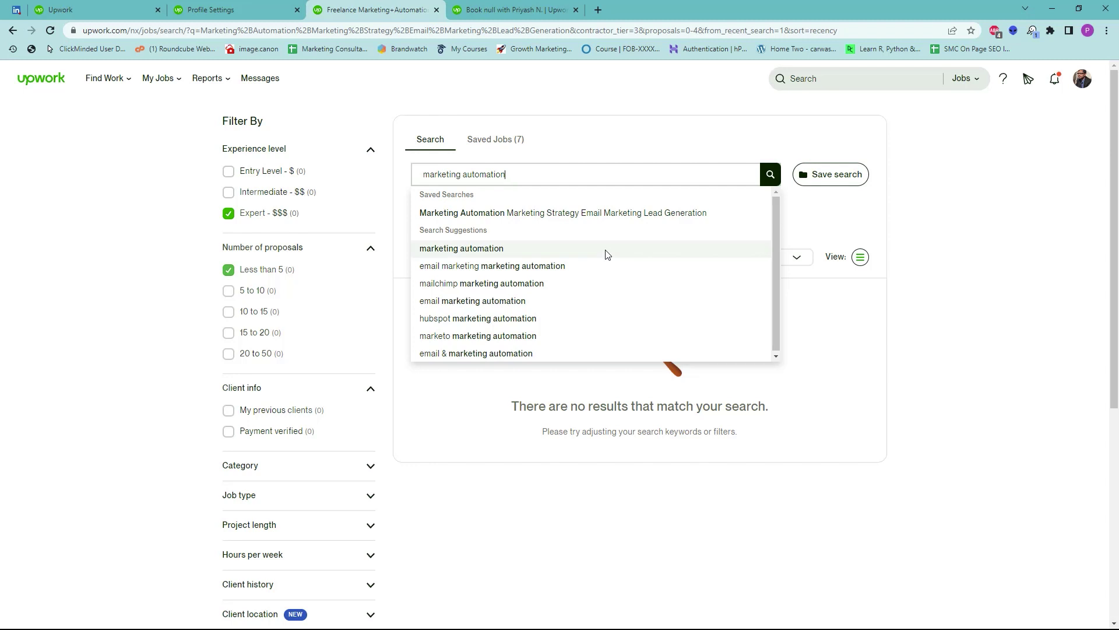
click(503, 250)
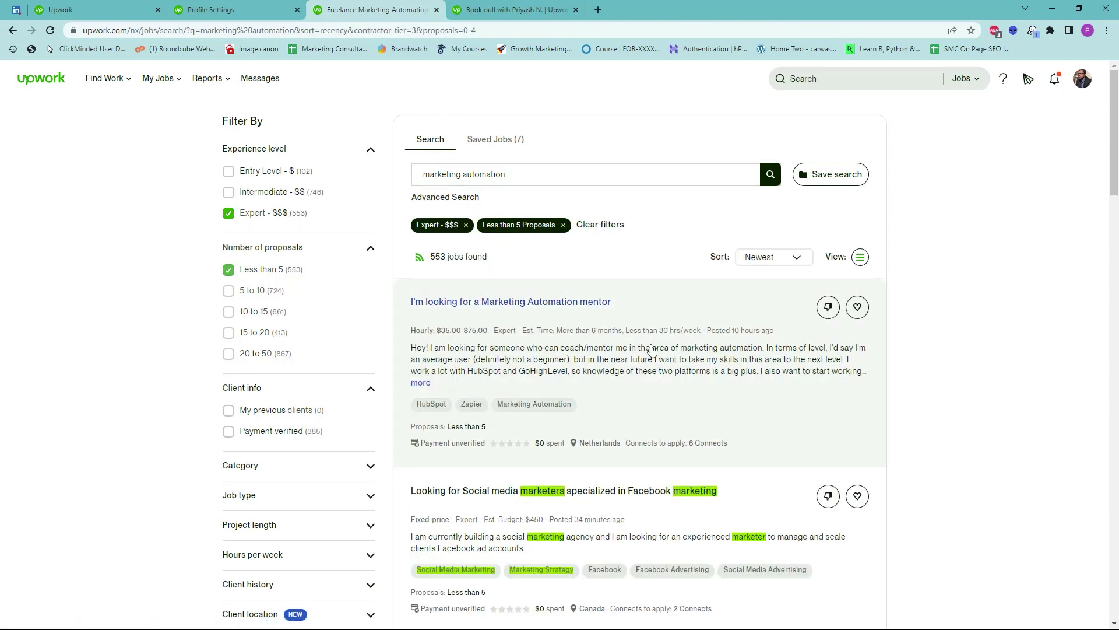
- Look through the filtered marketing automation job listings and return to the first result
scroll(665, 312, down, 1)
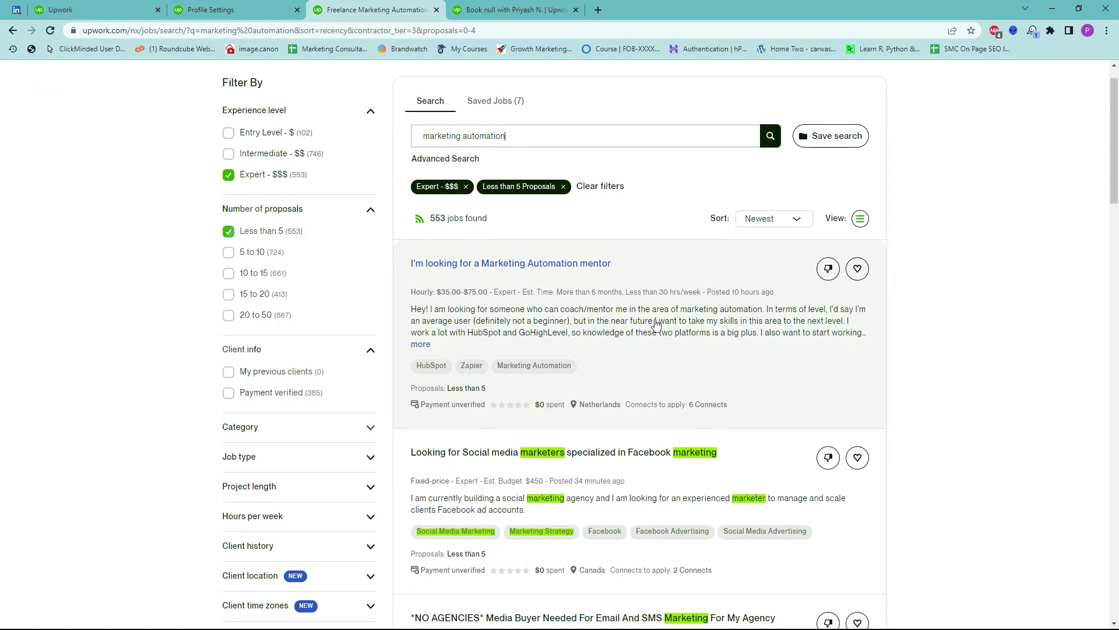
scroll(596, 332, down, 2)
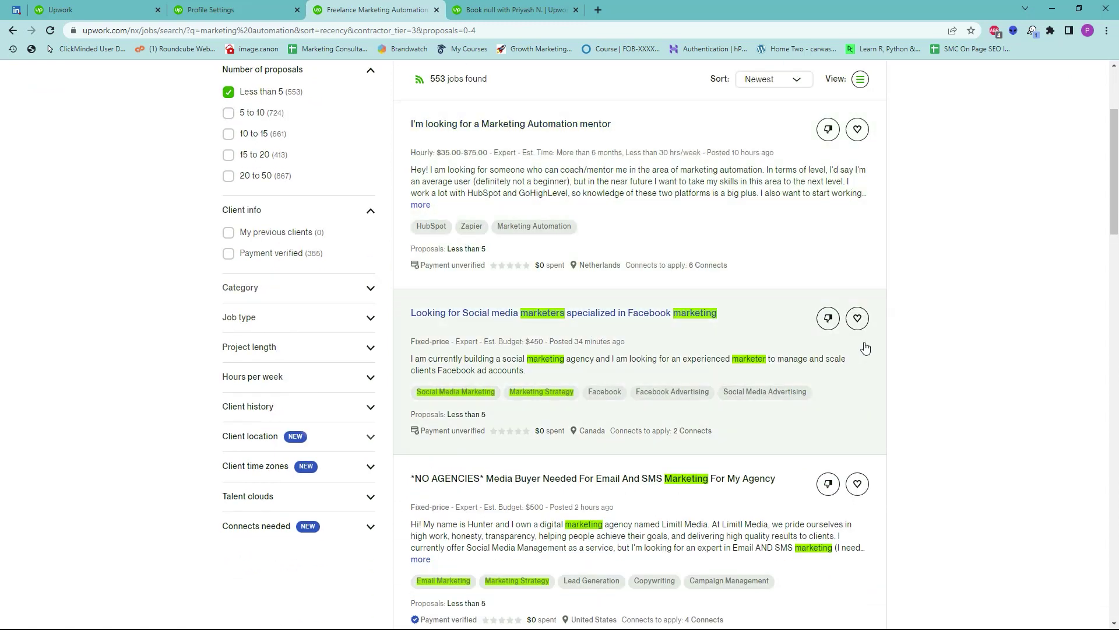
scroll(898, 380, down, 5)
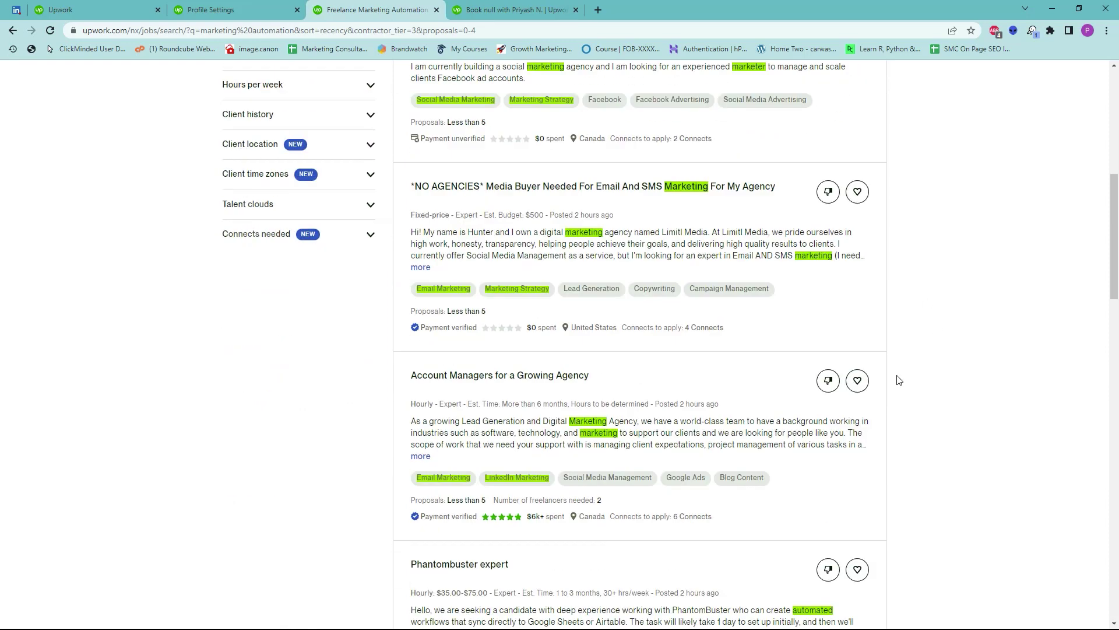
scroll(899, 380, down, 6)
scroll(897, 379, up, 14)
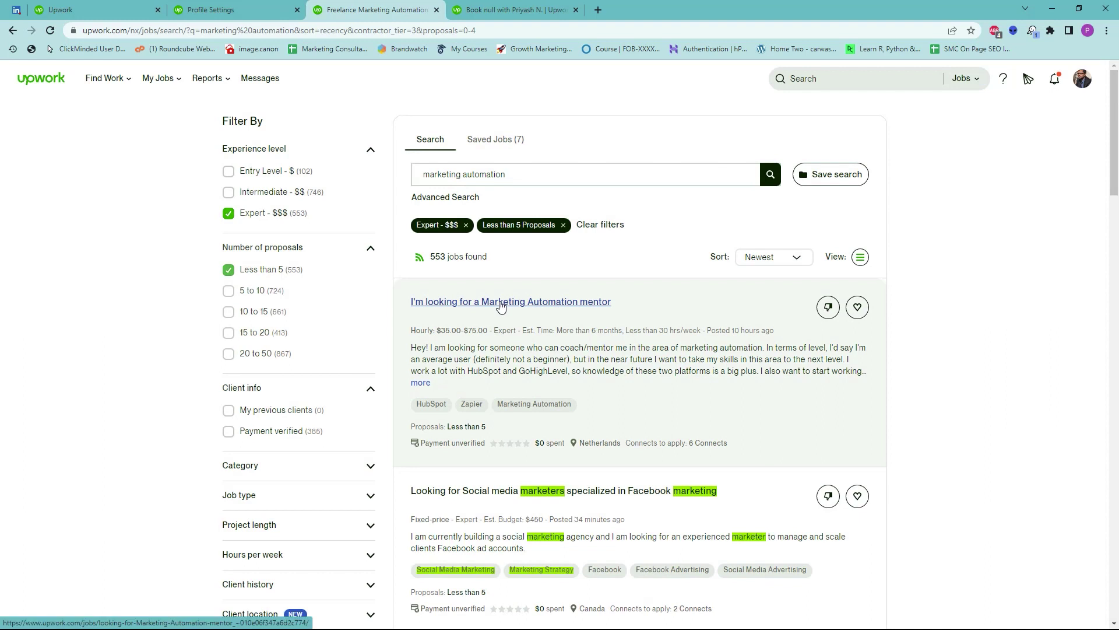
- Open the "I'm looking for a Marketing Automation mentor" job and read its description and required platform knowledge
click(501, 303)
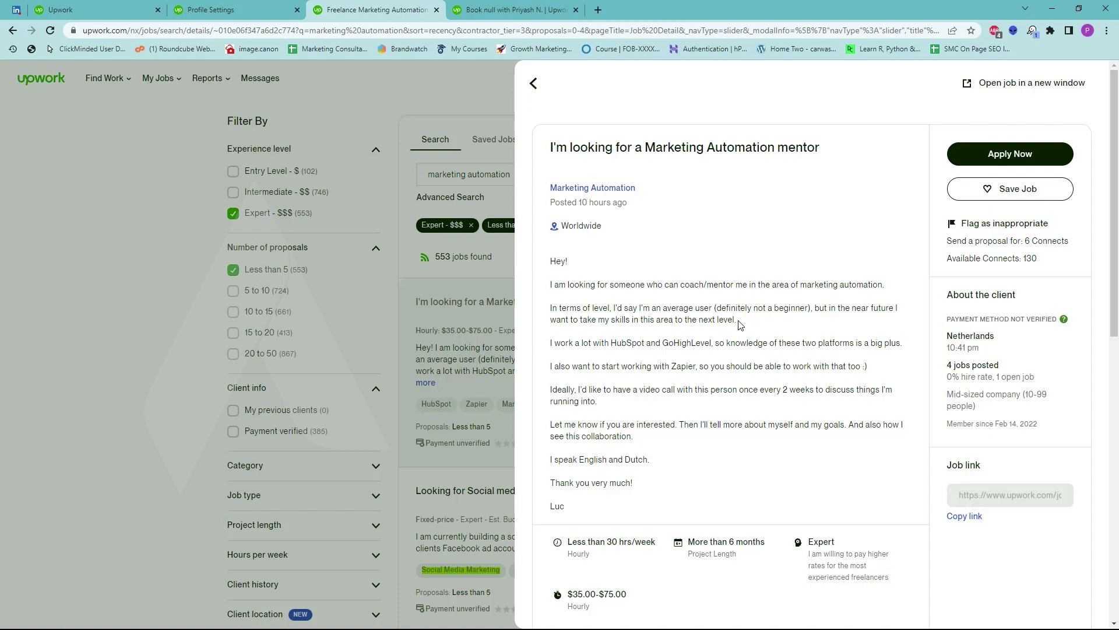
scroll(739, 324, down, 1)
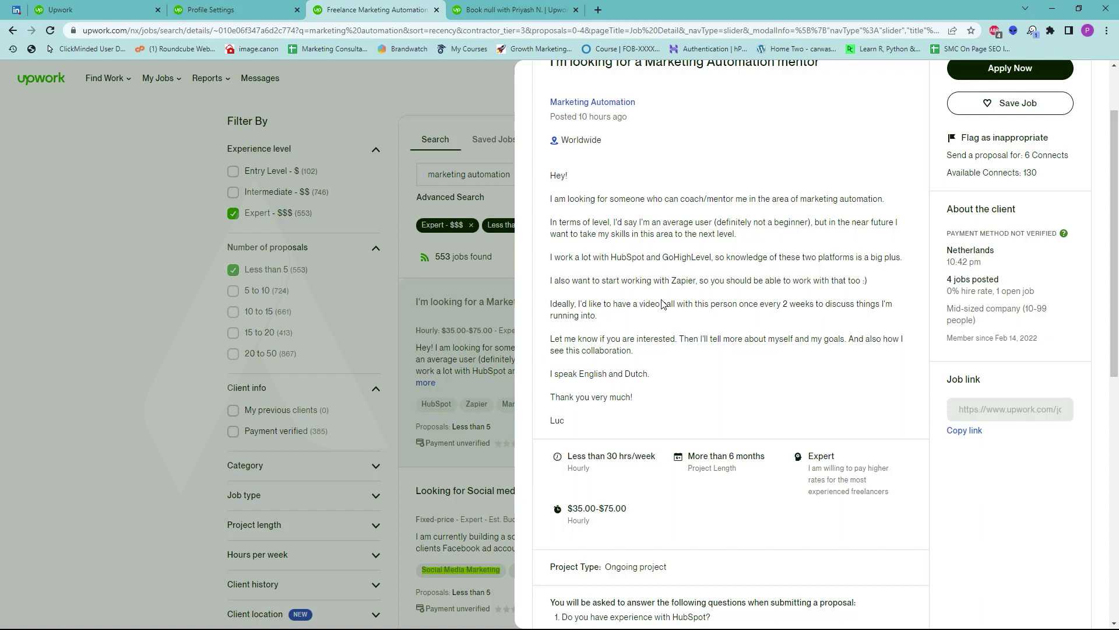
scroll(662, 304, down, 2)
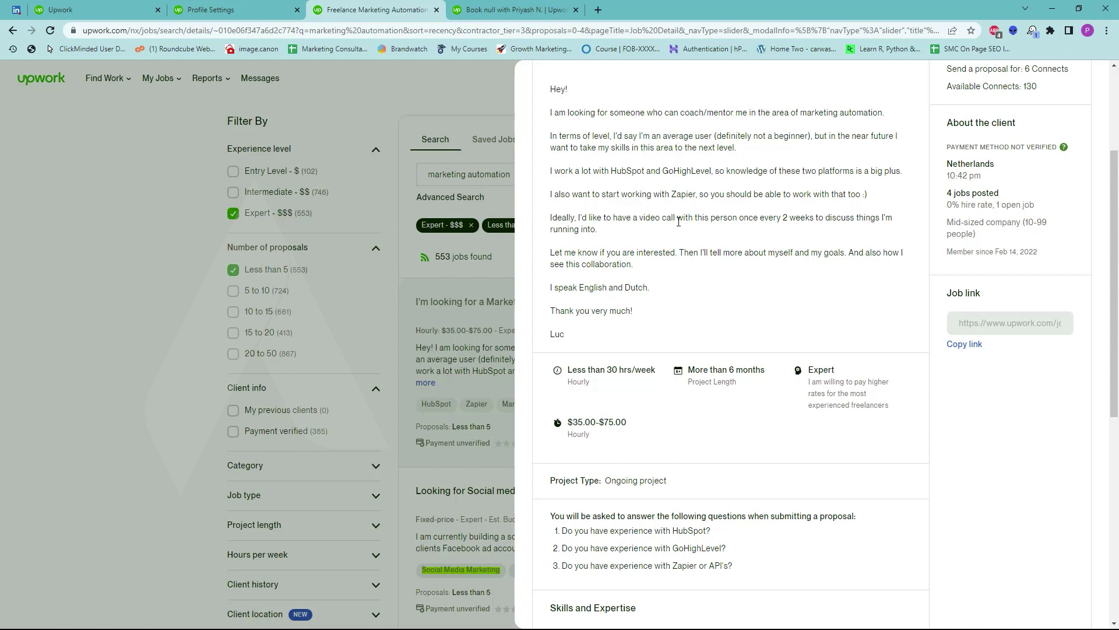
scroll(679, 222, down, 1)
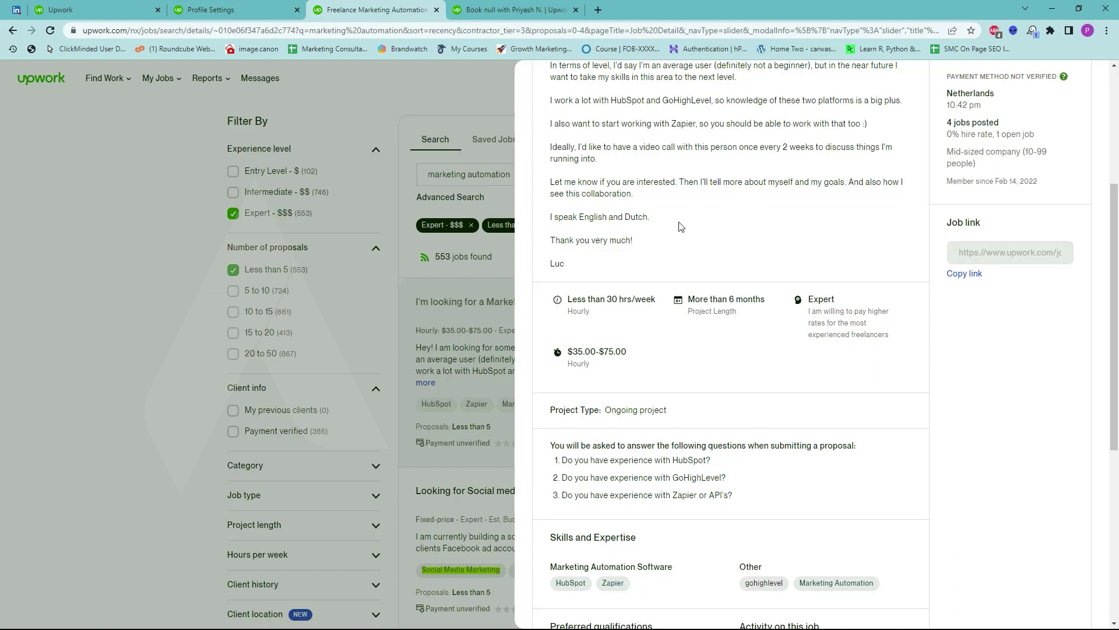
scroll(681, 226, down, 2)
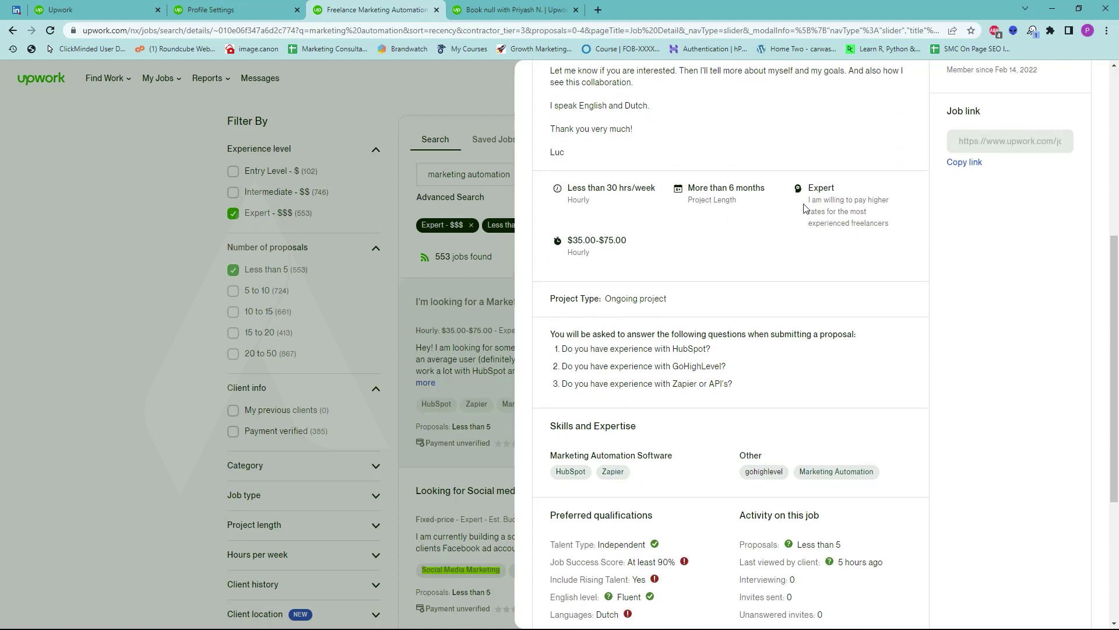
- Review the mentor job's hourly rate, proposal questions, skills and preferred qualifications, and close the job details
click(633, 244)
mouse_move(634, 243)
mouse_down()
mouse_move(552, 242)
mouse_move(617, 236)
mouse_up()
click(656, 236)
scroll(657, 239, down, 2)
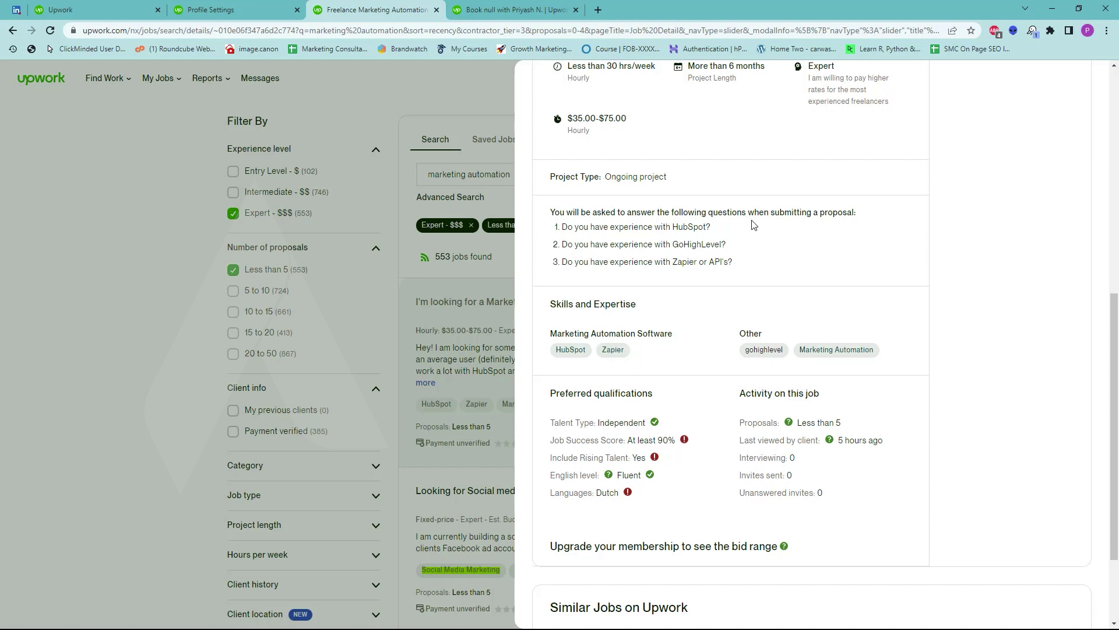
scroll(752, 225, down, 3)
scroll(753, 225, up, 6)
scroll(753, 225, up, 5)
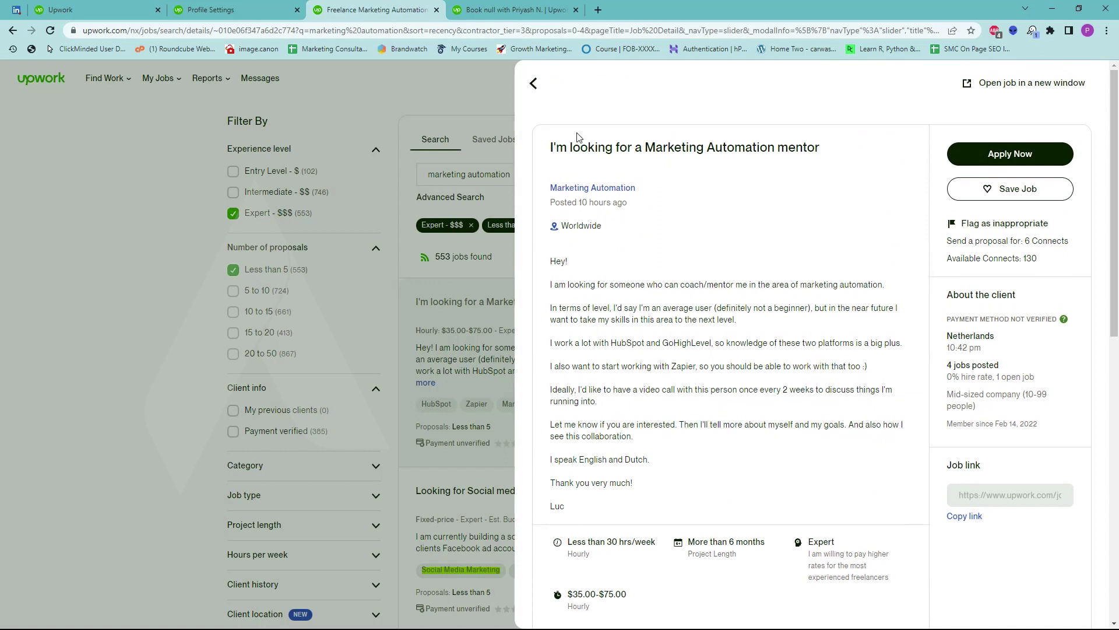
click(531, 85)
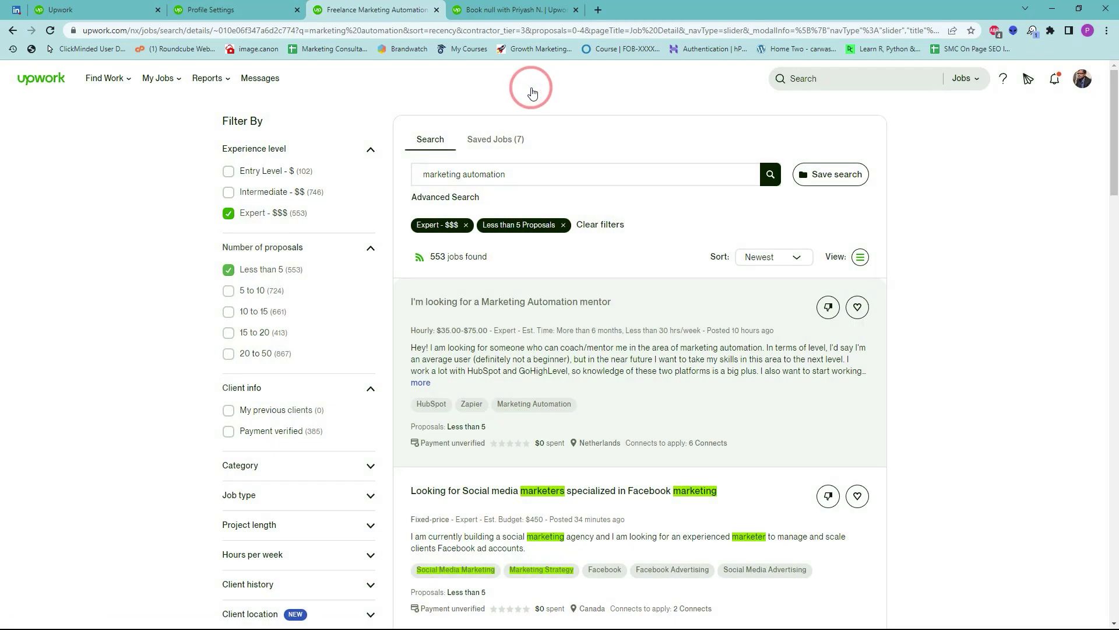
- Remove the Expert and Less than 5 proposals filters and go back to the Find Work feed
click(228, 213)
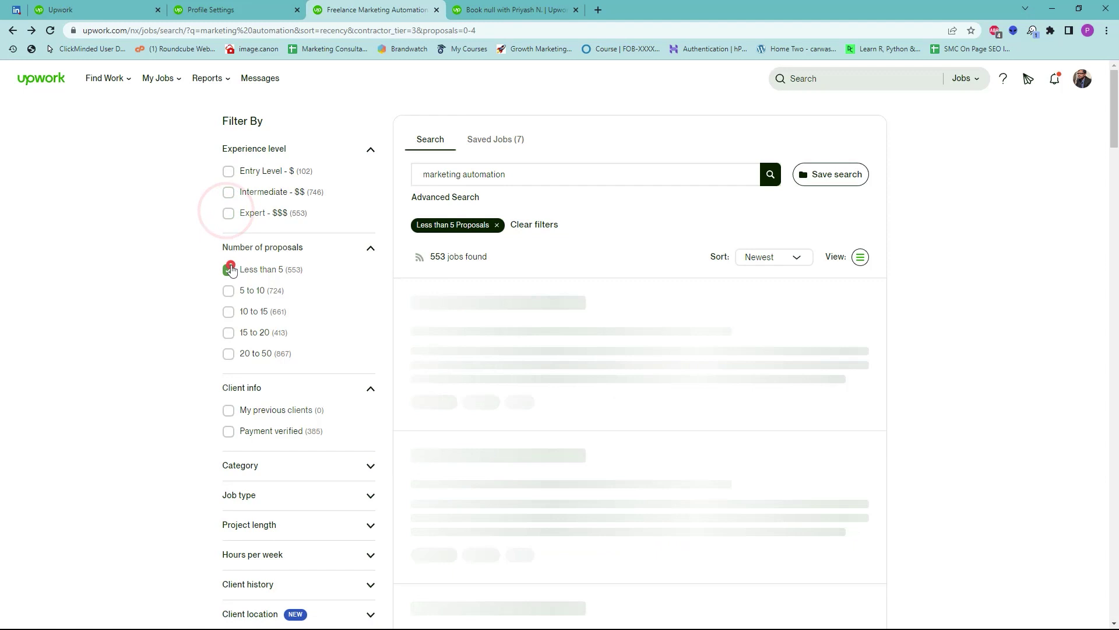
click(228, 269)
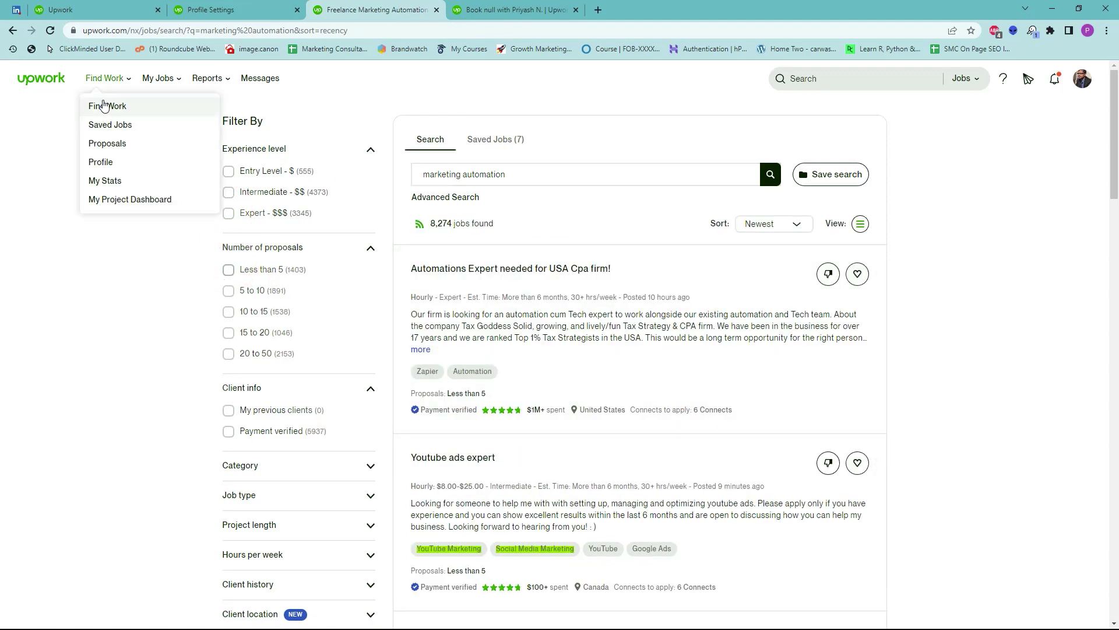
click(103, 107)
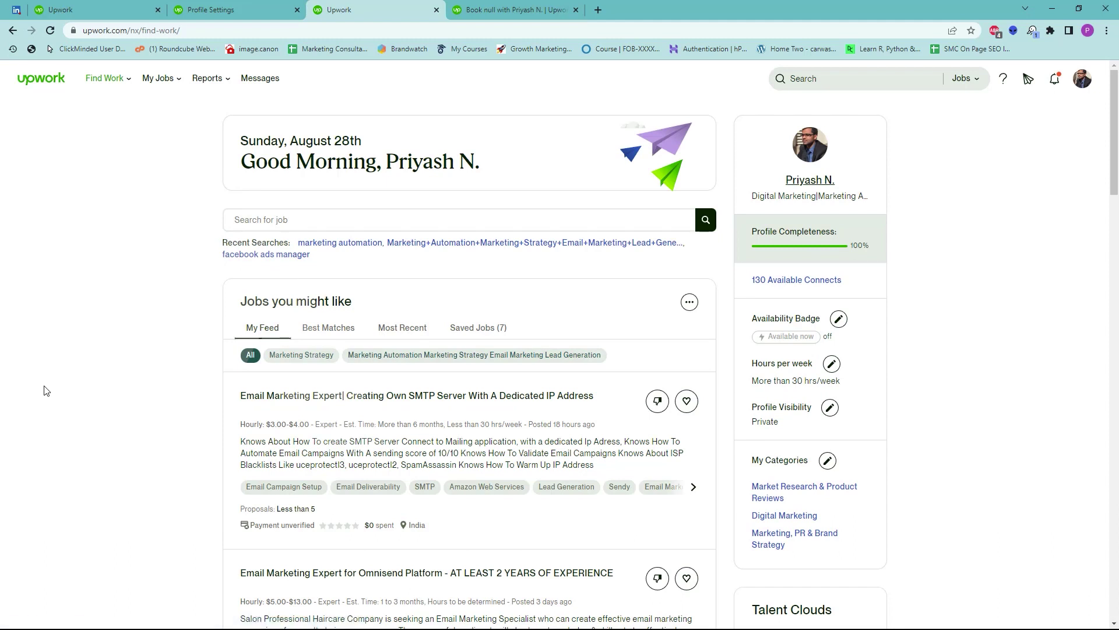
- Browse the job feed, open the "Email Marketing Expert for Omnisend Platform" job and read its description
scroll(47, 391, down, 1)
scroll(55, 434, down, 3)
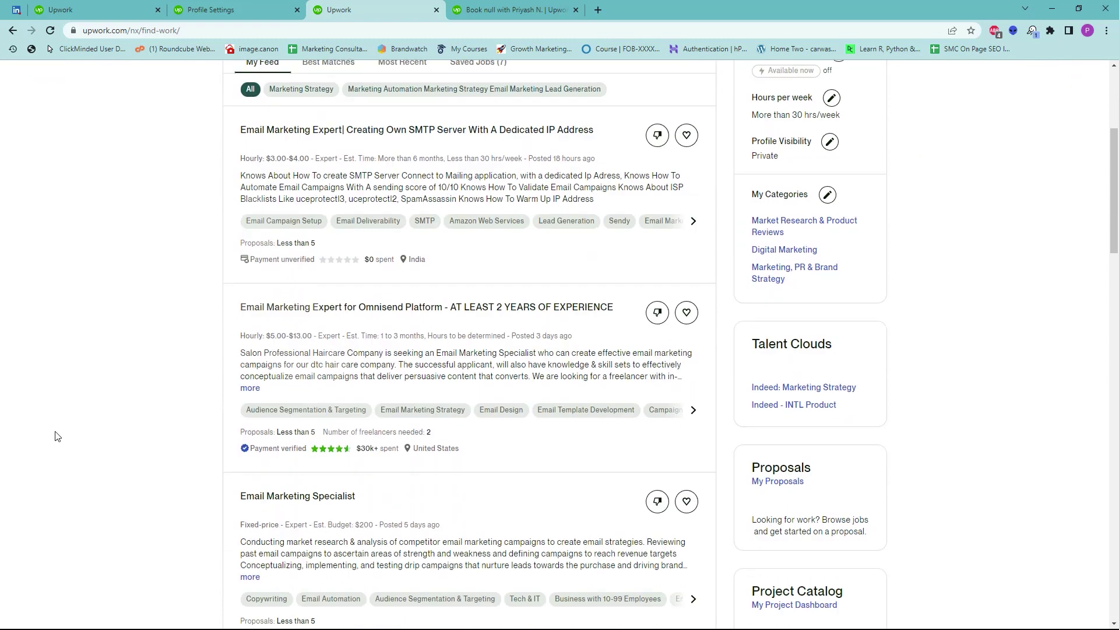
scroll(55, 436, down, 2)
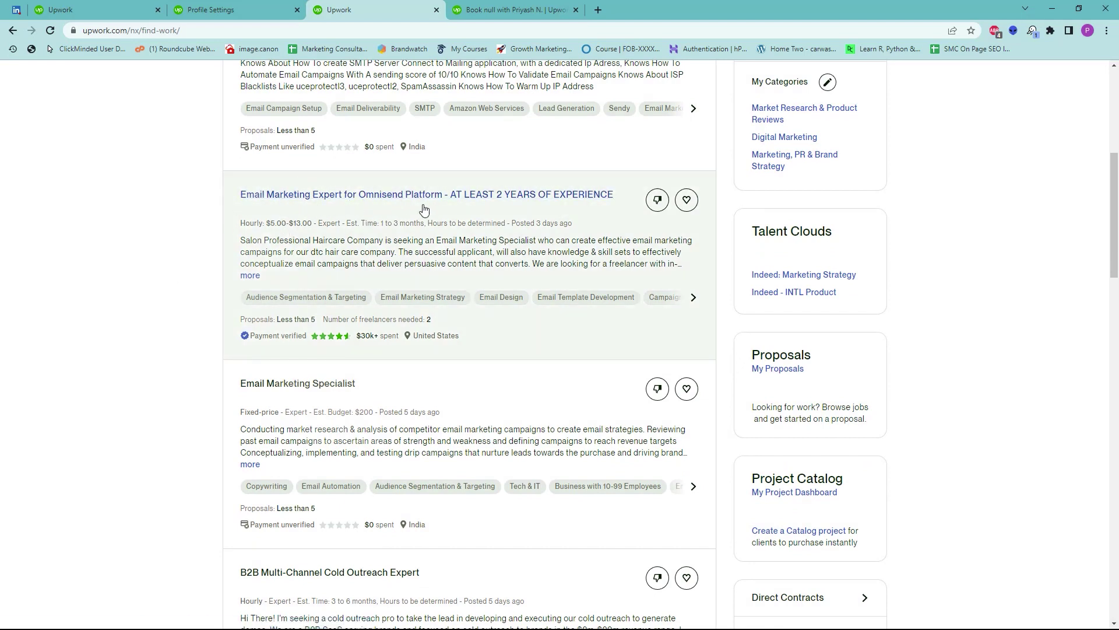
click(391, 196)
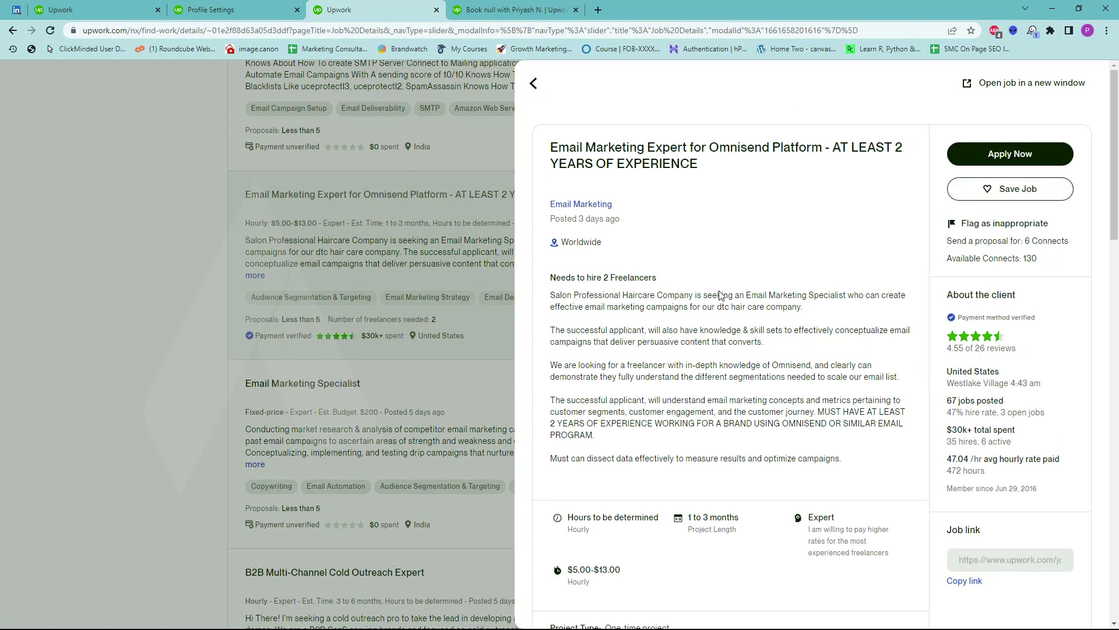
scroll(721, 295, down, 1)
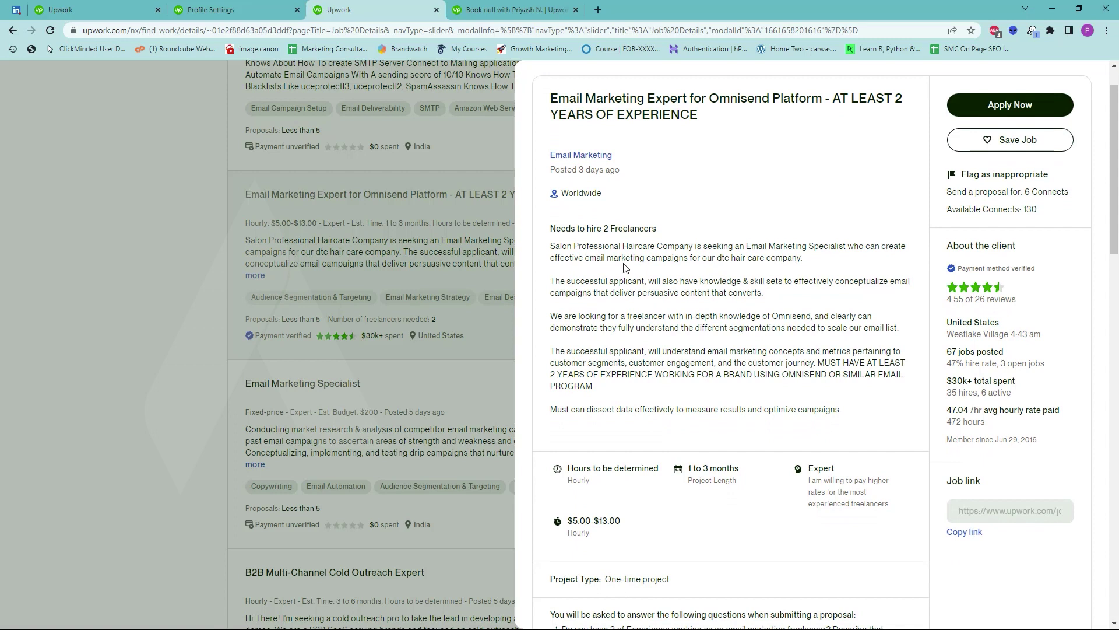
scroll(749, 267, down, 1)
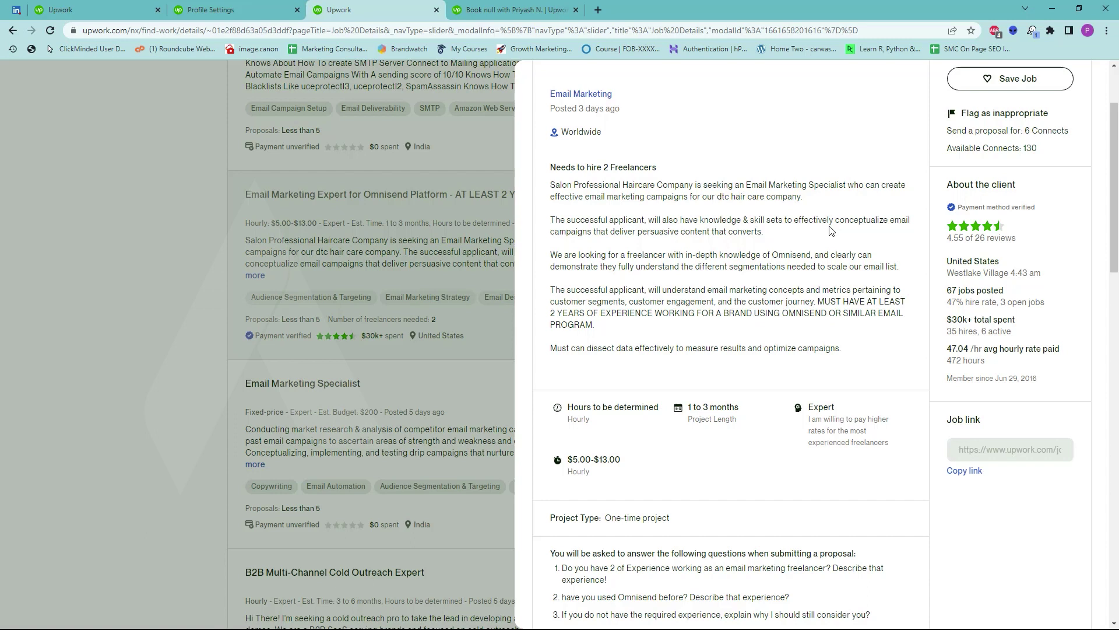
scroll(831, 230, down, 1)
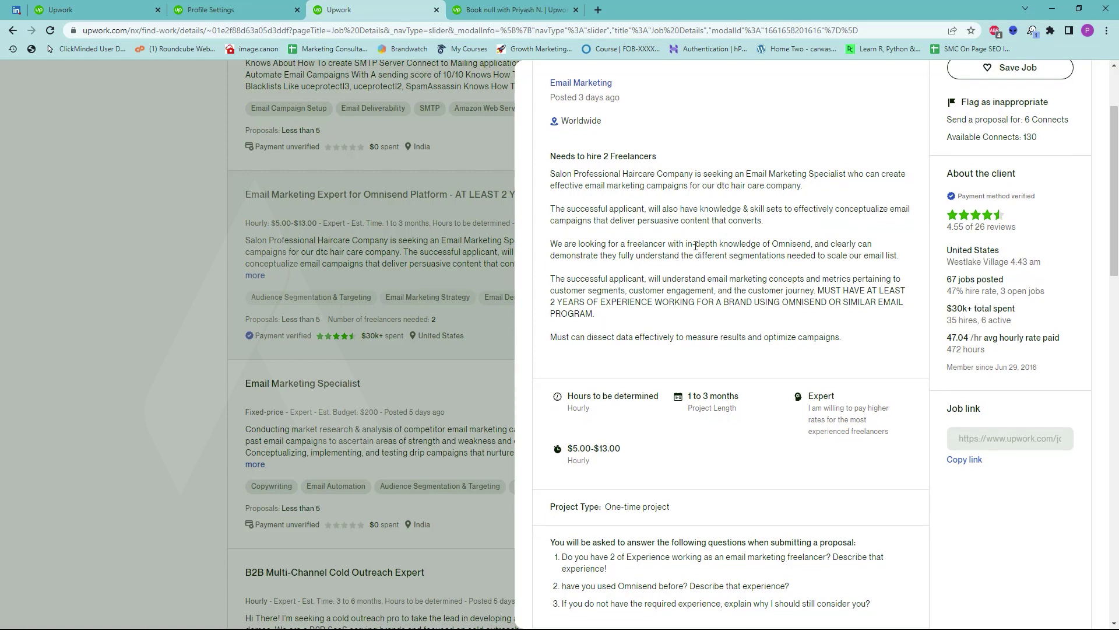
- Highlight "Omnisend" in the job description, search Google for "omnisend" in the other open tab and open the Omnisend website
drag(771, 243, 812, 243)
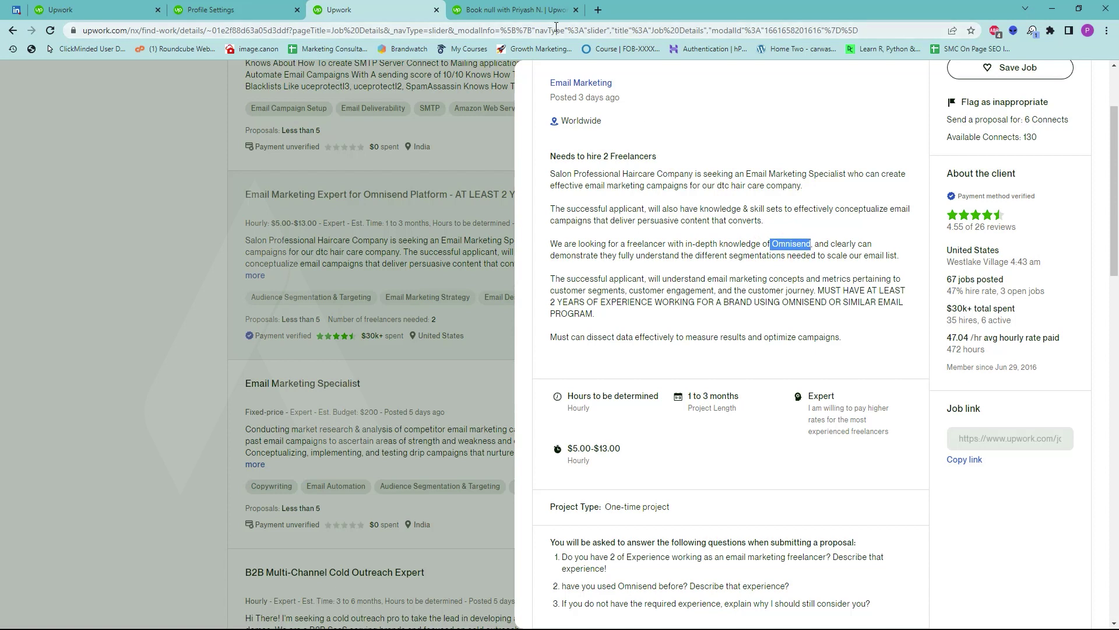
click(536, 9)
click(493, 32)
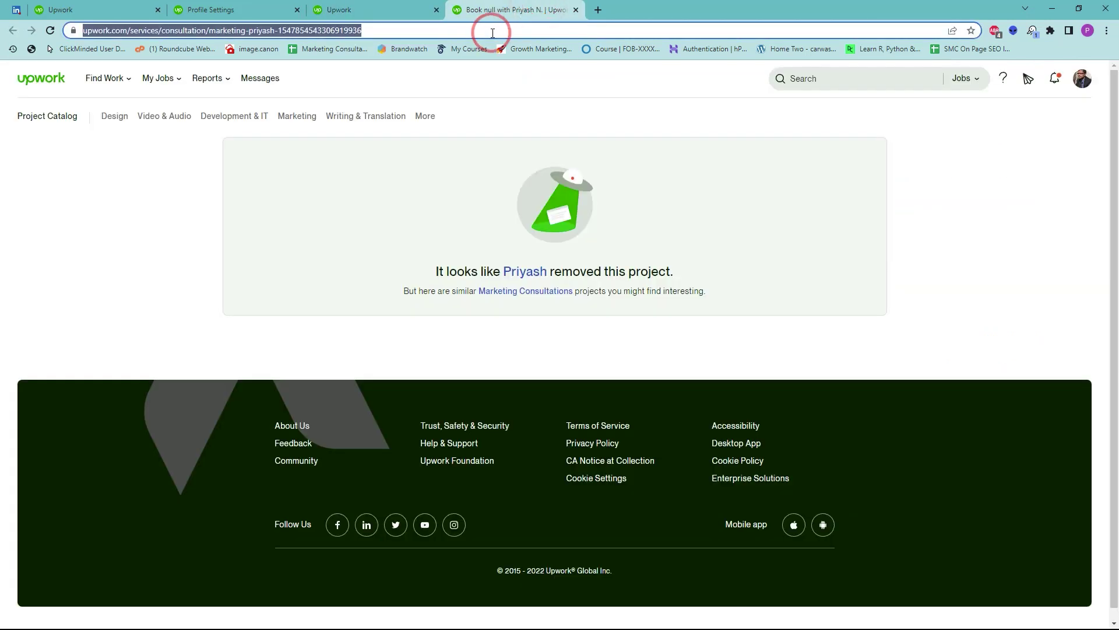
text(omnisend)
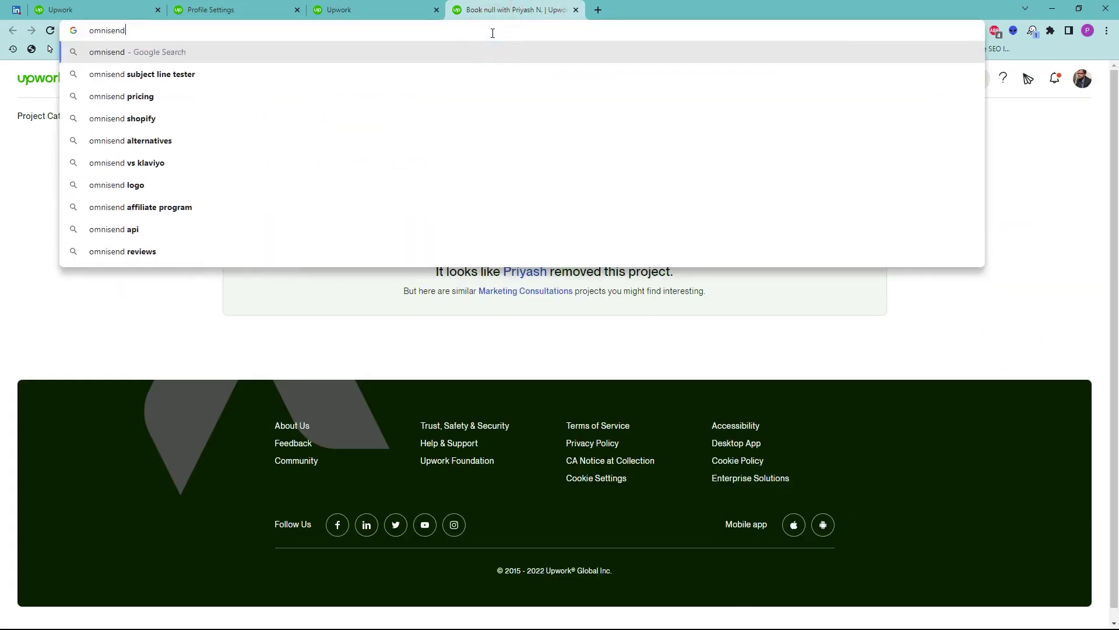
key(Return)
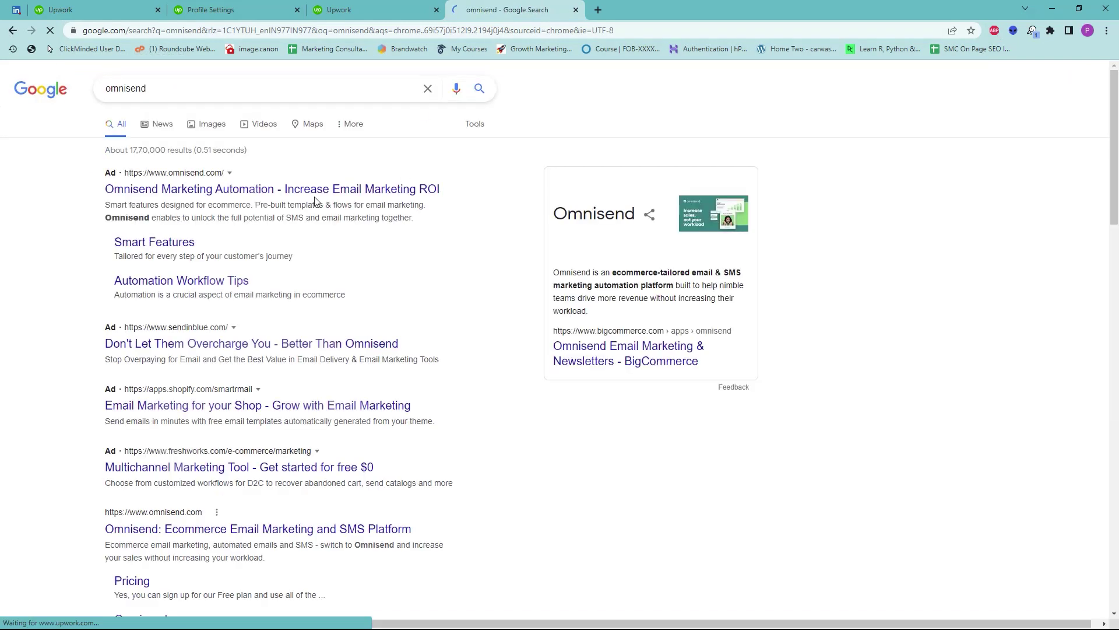
click(295, 191)
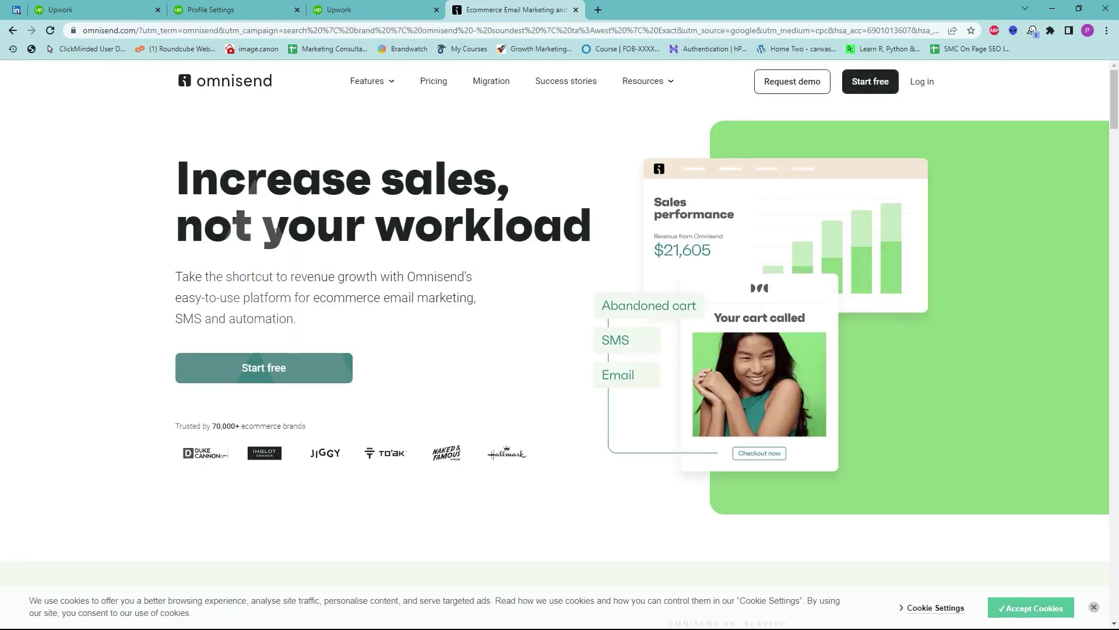
- Return to the Omnisend job on Upwork and review its proposal questions, required skills, preferred qualifications and client details
click(349, 9)
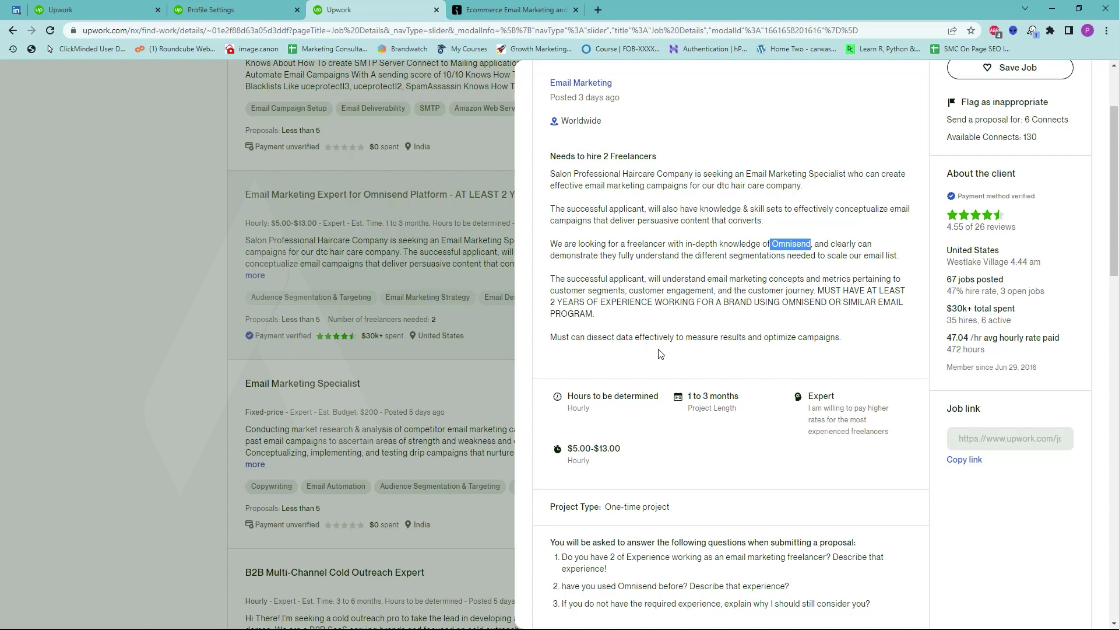
scroll(736, 354, down, 1)
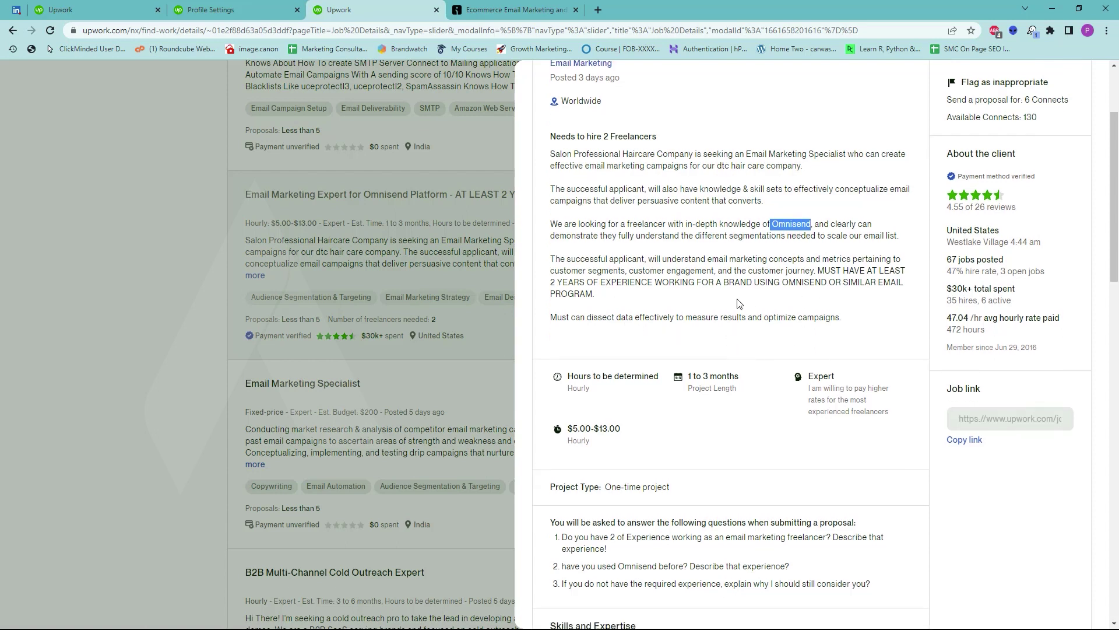
scroll(729, 358, down, 3)
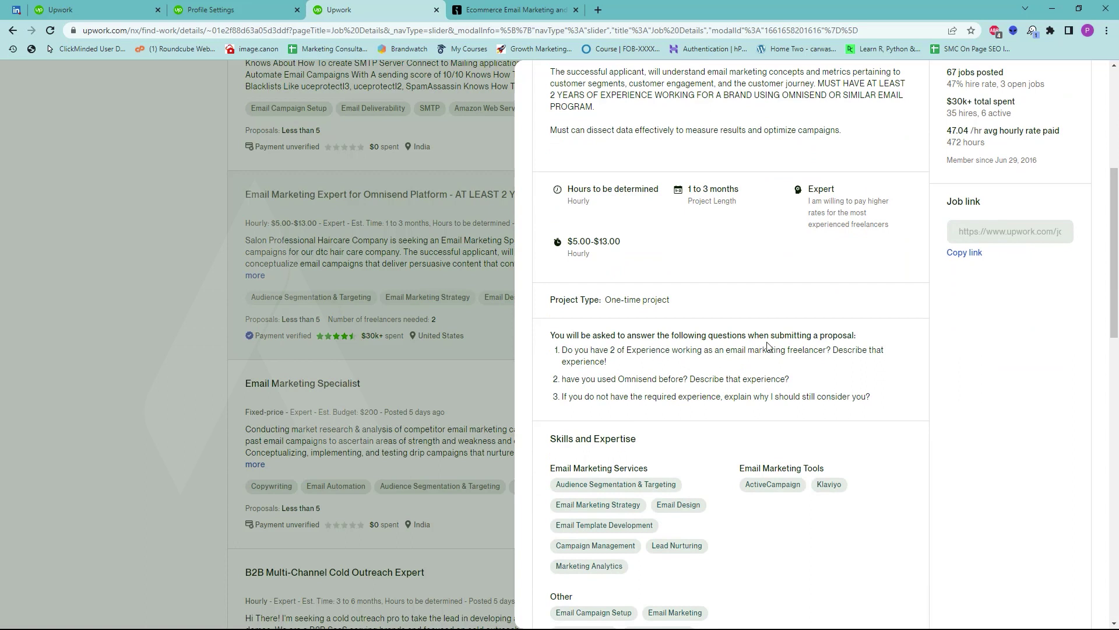
scroll(768, 345, up, 1)
scroll(767, 346, up, 3)
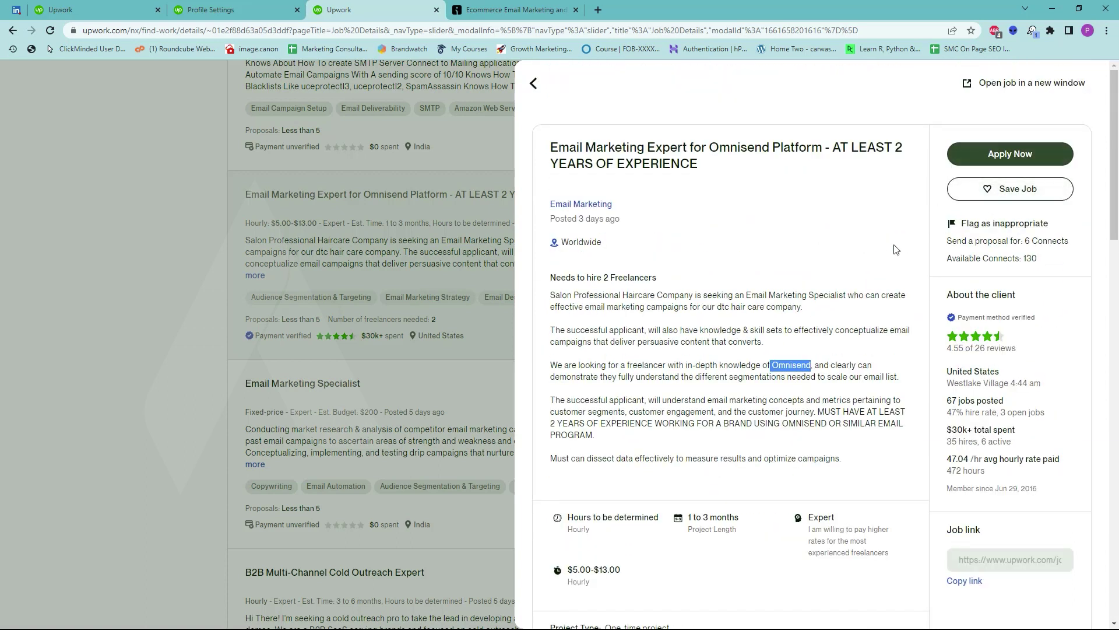
scroll(894, 250, down, 10)
scroll(876, 255, up, 2)
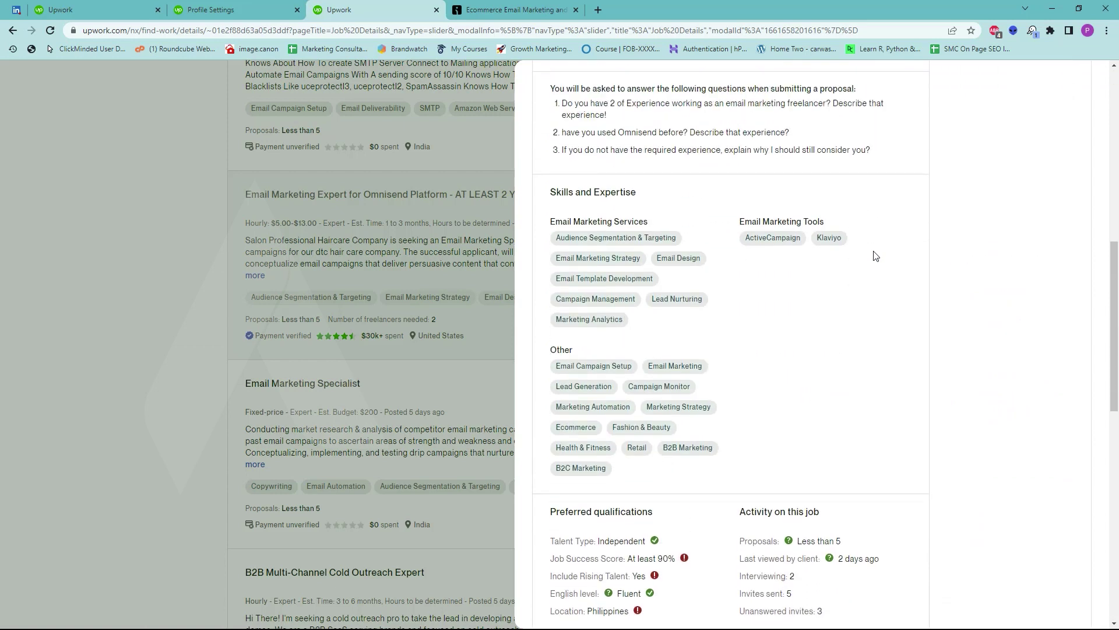
scroll(887, 281, up, 8)
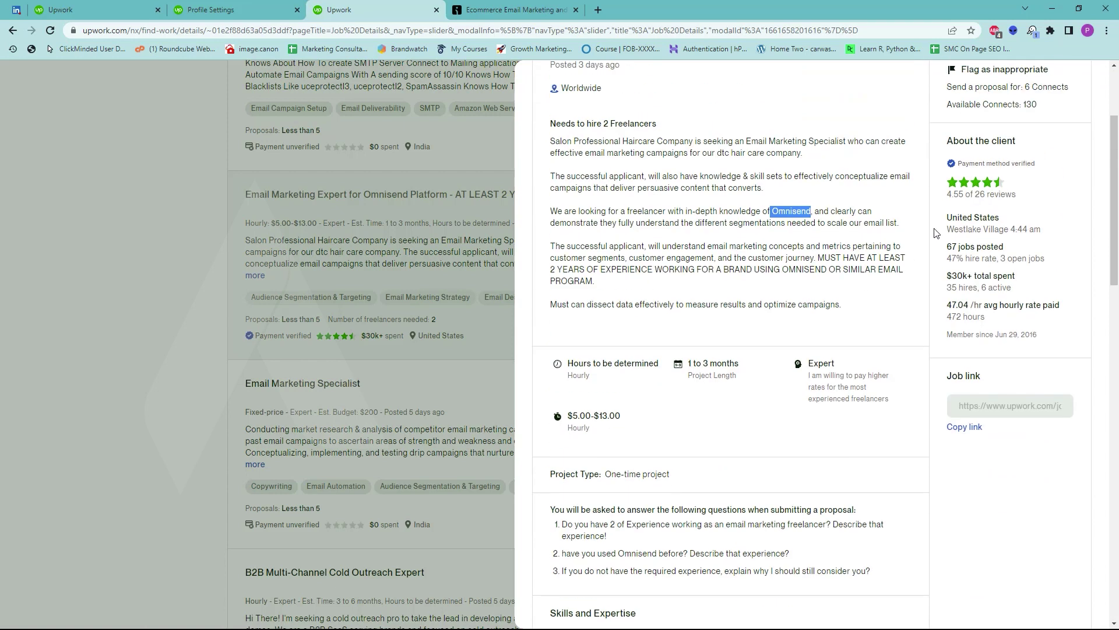
- Start a proposal for the Omnisend email marketing job and review its proposal settings and job details down to the terms
click(1000, 165)
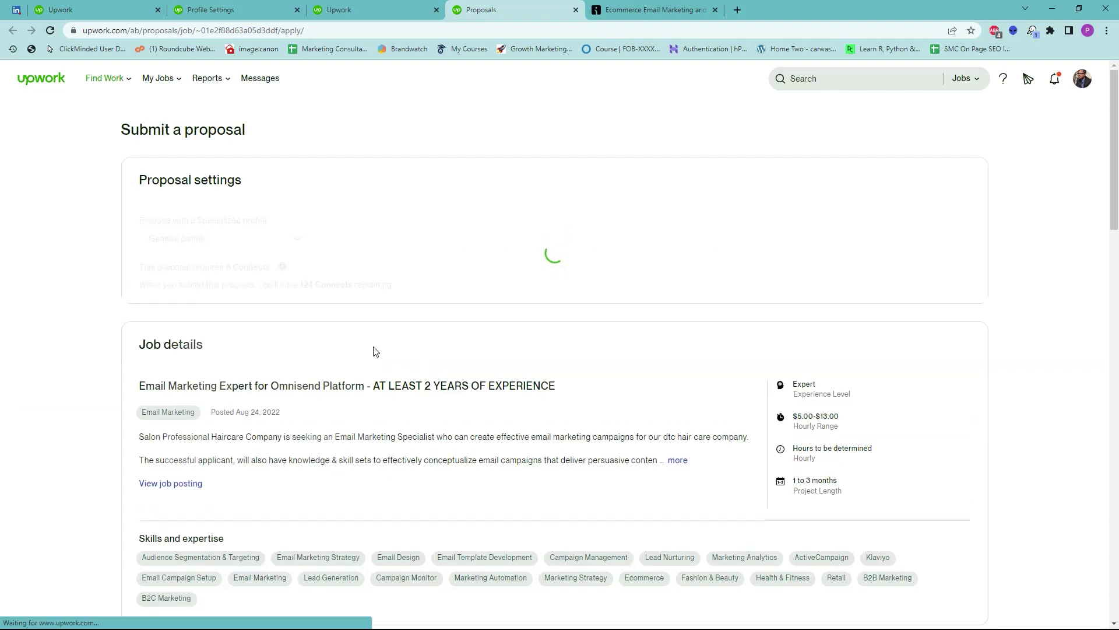
scroll(440, 385, down, 2)
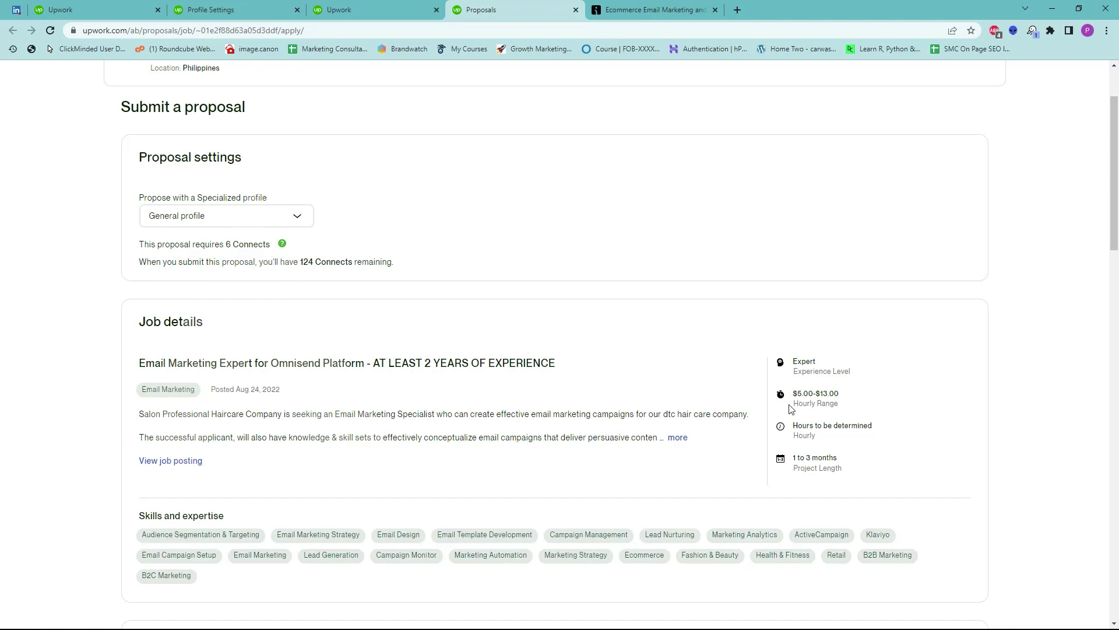
scroll(582, 415, down, 7)
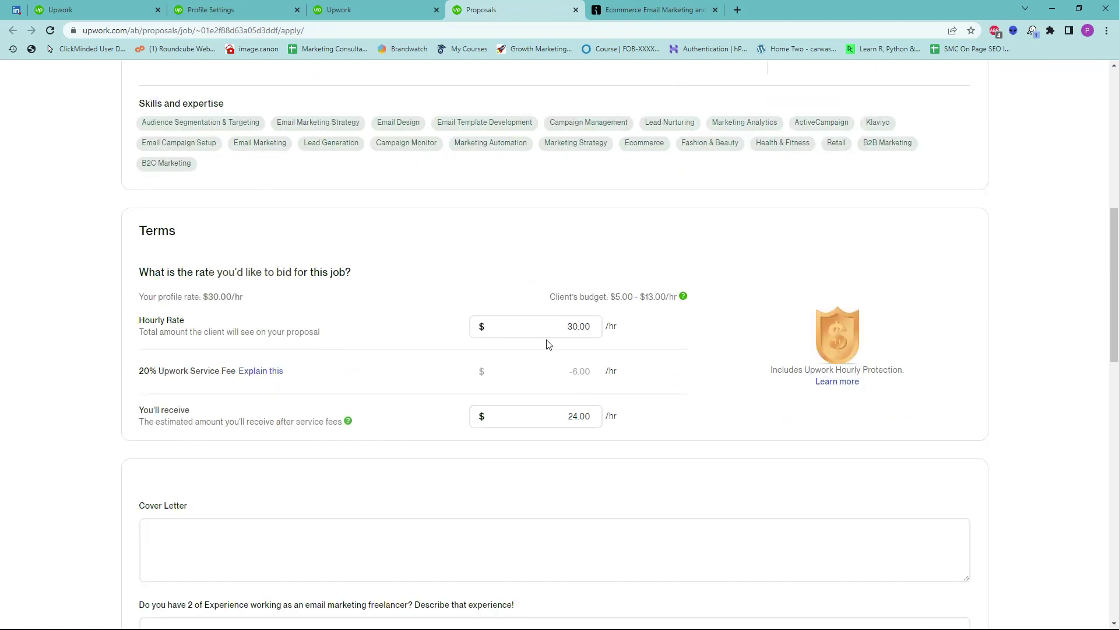
- Set the hourly rate bid in the proposal terms to $13.00
click(568, 324)
key(BackSpace)
key(BackSpace)
text(49)
key(BackSpace)
key(BackSpace)
text(13)
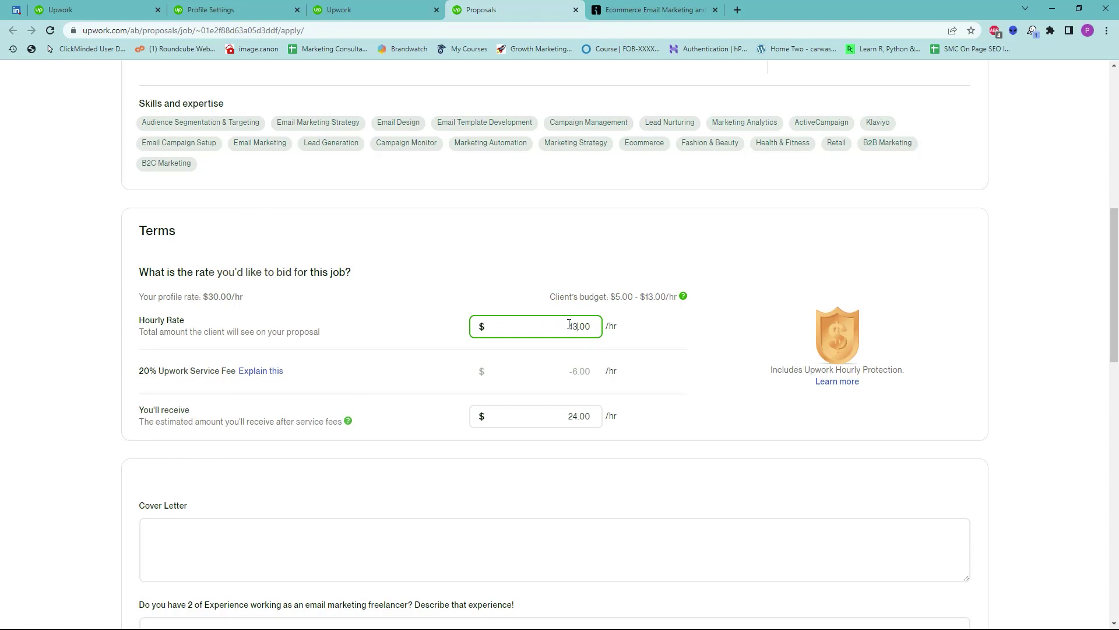
click(681, 335)
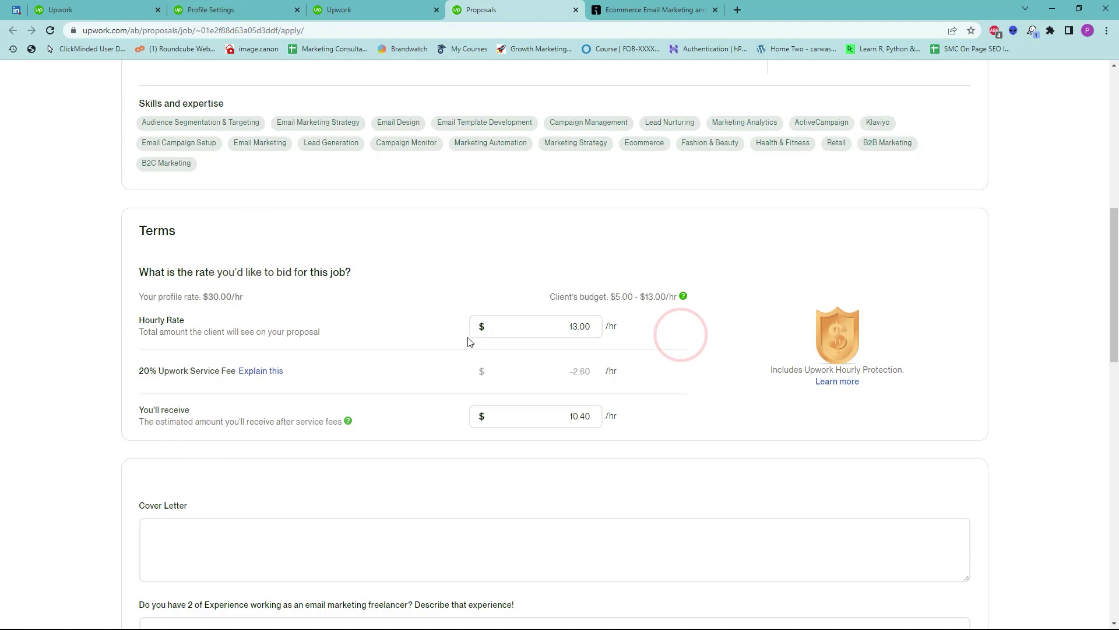
- Begin the cover letter with "Hello," followed by the line "Thanks for posting this job."
scroll(466, 338, down, 3)
click(315, 328)
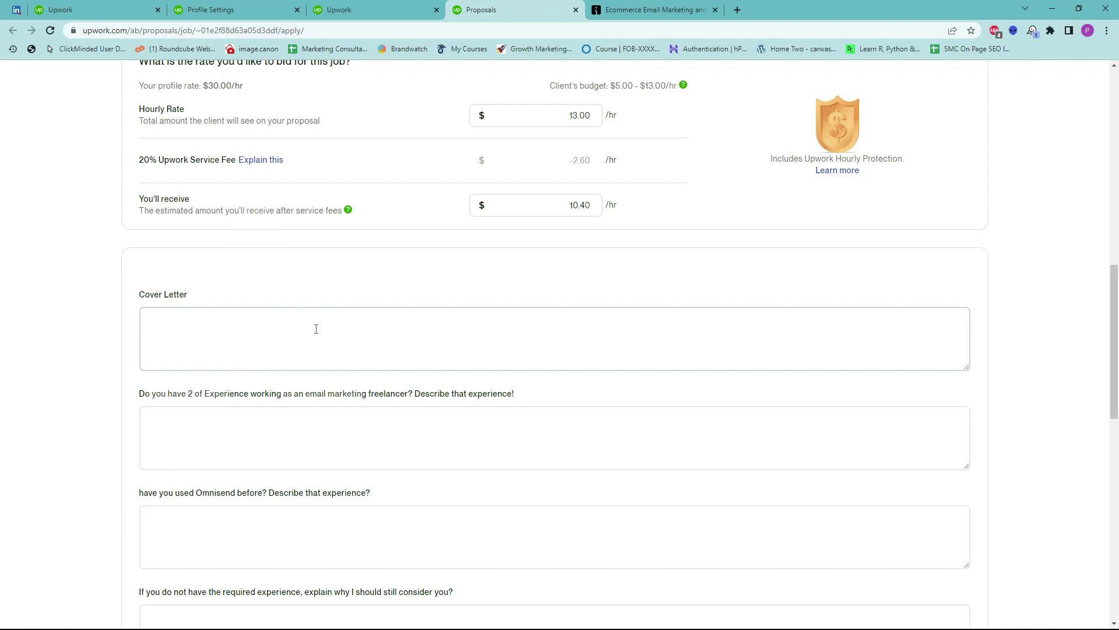
click(316, 329)
text(H)
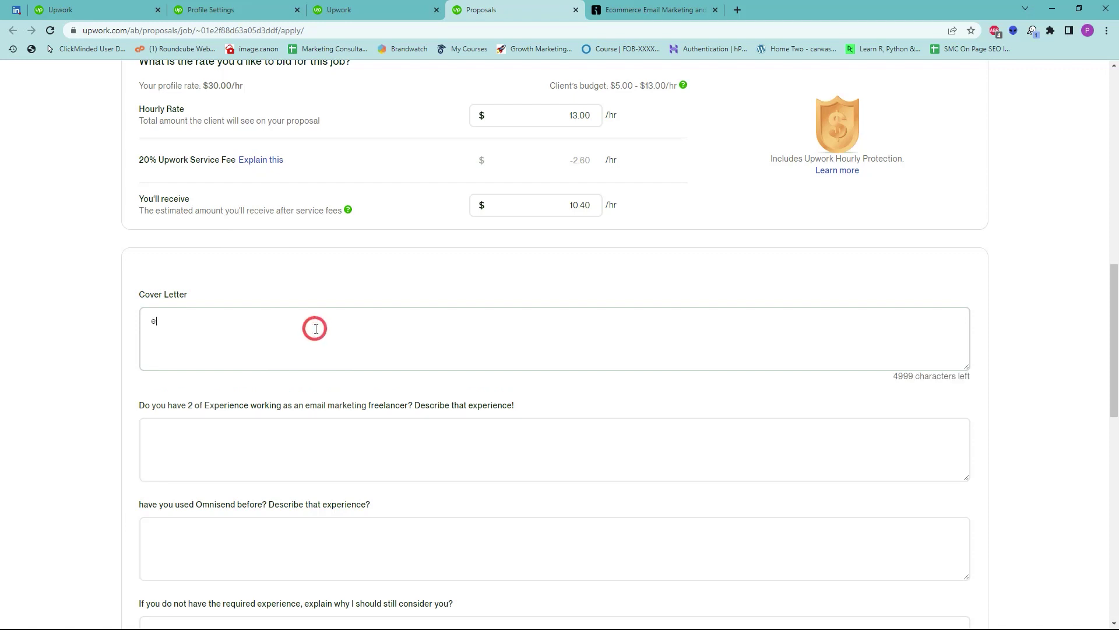
text(ell)
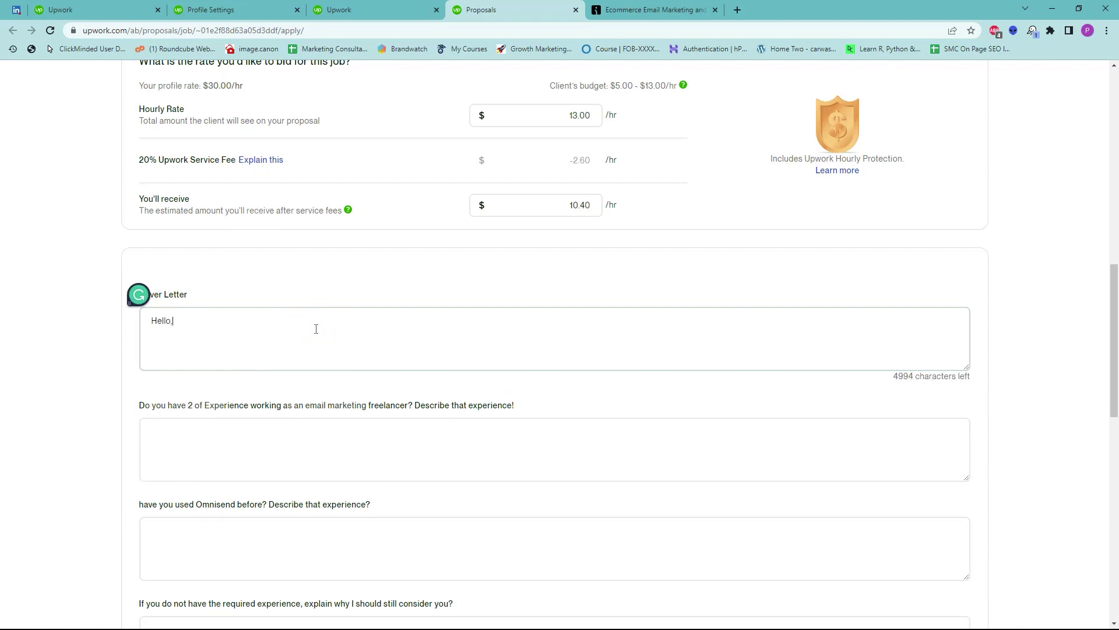
text(o,)
key(Return)
text(Thanks for posting this jobI thinik)
- Write the cover letter's next paragraph: "I am a good fit for this job which is for an email marketing automation with Omnisend."
key(BackSpace)
key(BackSpace)
key(BackSpace)
key(BackSpace)
key(BackSpace)
key(BackSpace)
key(BackSpace)
key(BackSpace)
text(am a good)
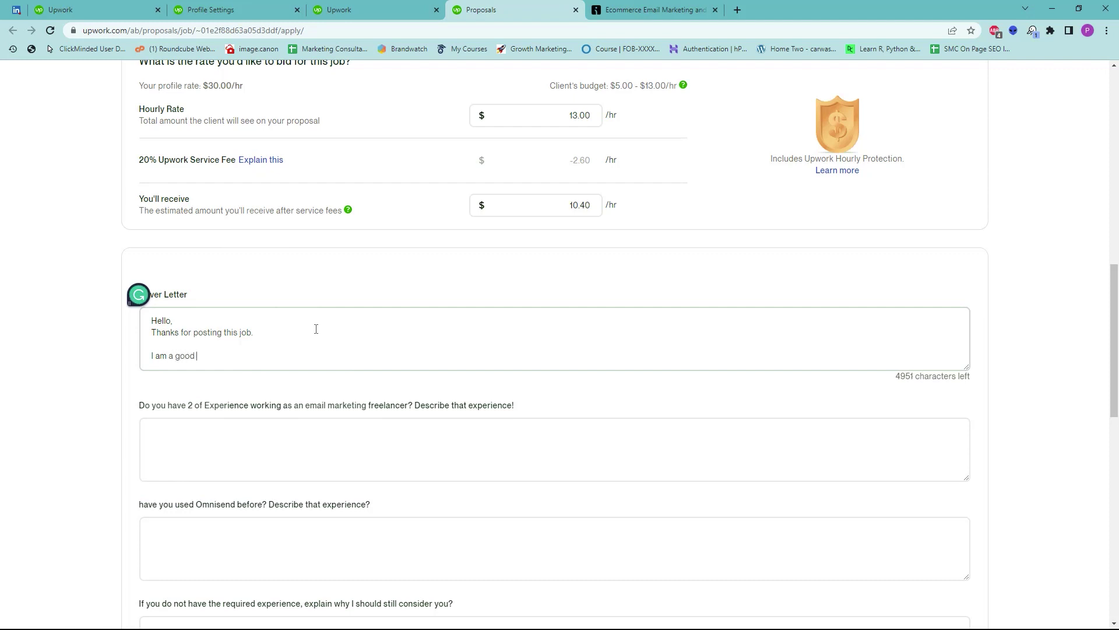
text( fit g)
text(or this job which is for an e,m)
key(BackSpace)
key(BackSpace)
key(BackSpace)
key(BackSpace)
key(BackSpace)
text(mail mak)
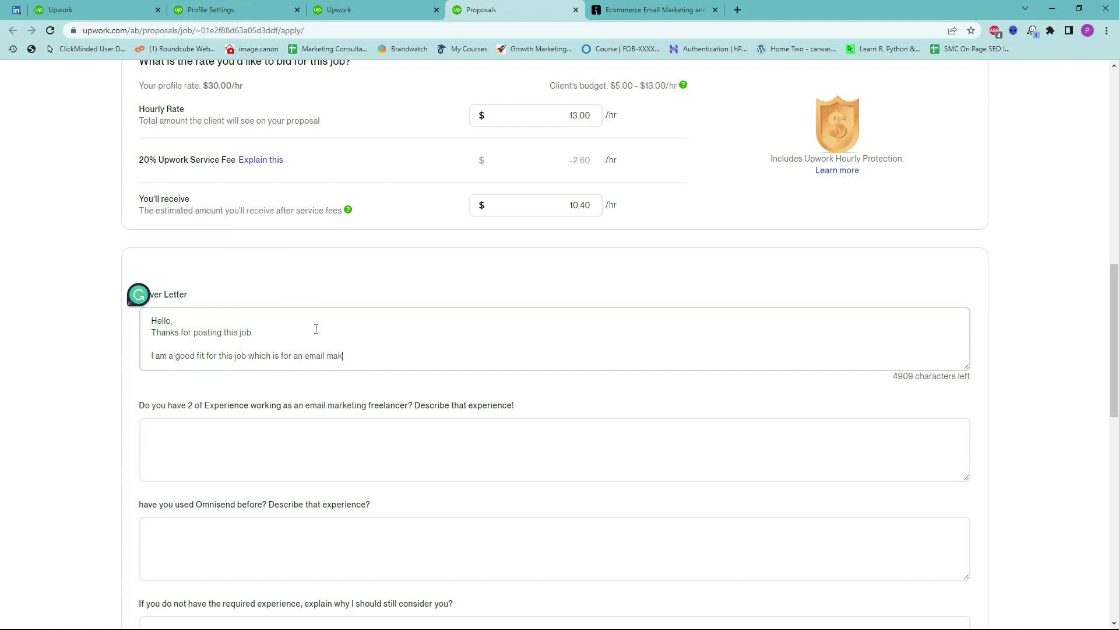
key(BackSpace)
text(rketing automation with Omnisend)
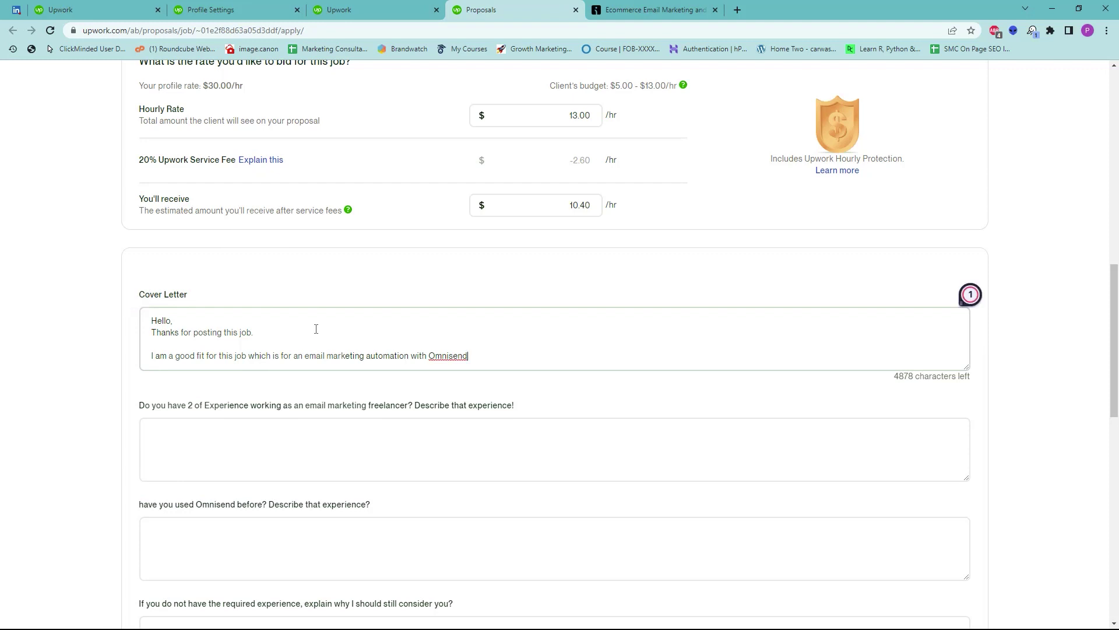
text(.)
key(Return)
key(Return)
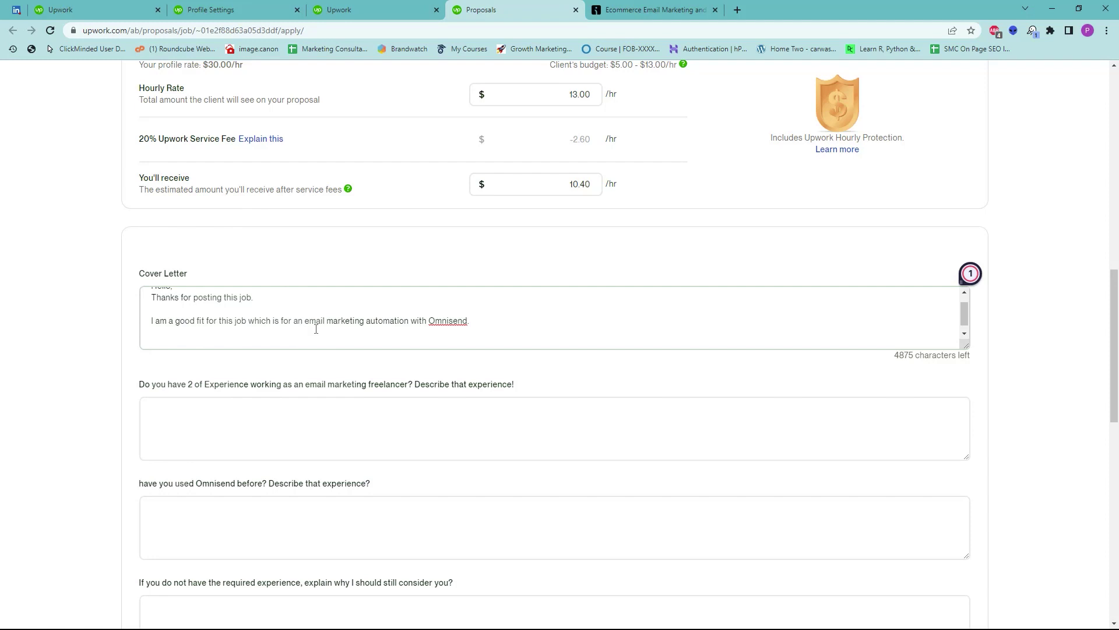
- Add a cover letter paragraph: "I have more than 4 years of experience with using multiple different email automation systems"
text(I have more than 4 years of r)
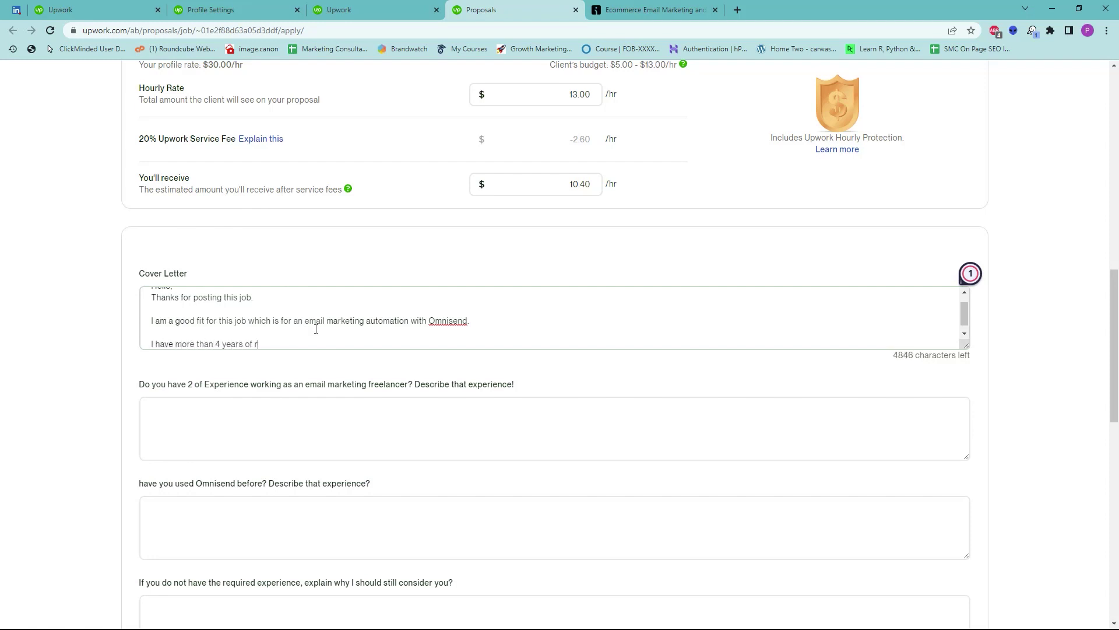
text(xperience with using multiple different e)
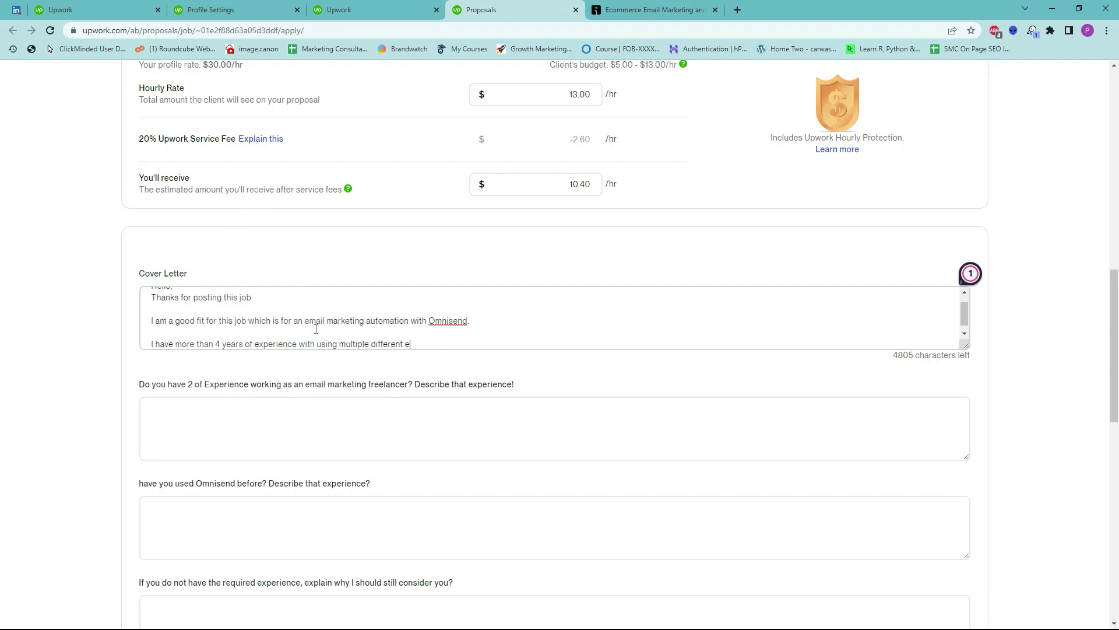
text(mail automation systems,such as)
key(BackSpace)
key(BackSpace)
key(BackSpace)
key(BackSpace)
key(BackSpace)
key(BackSpace)
key(BackSpace)
key(BackSpace)
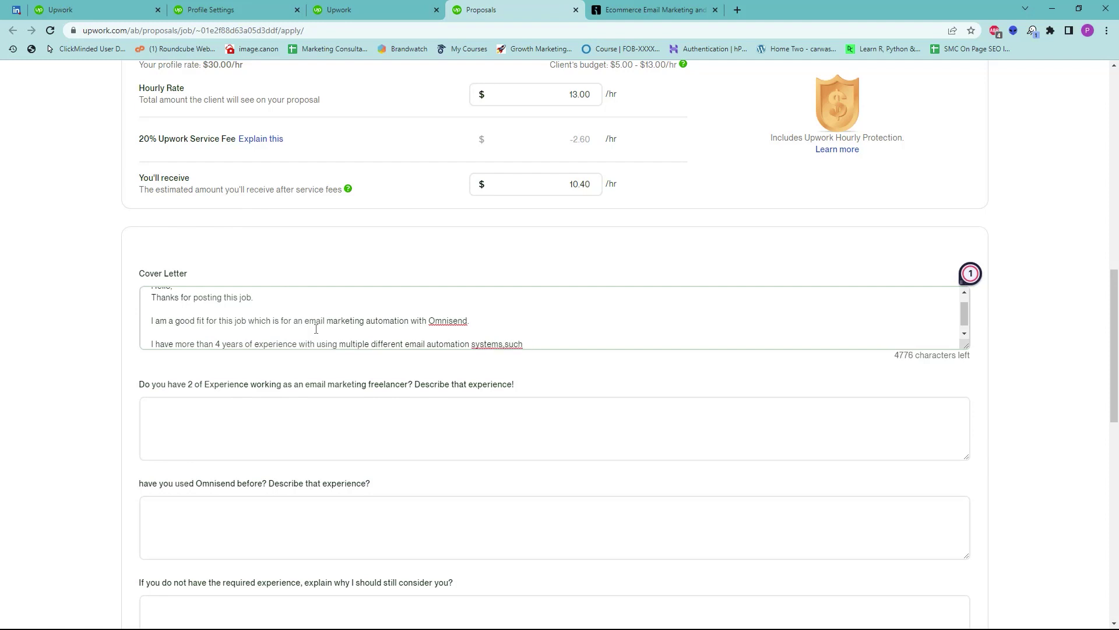
- Complete the experience sentence with "such as Active campaign, Sendgrid, Sendinblue, Hubspot as well as omnisend."
text(such as Active ca)
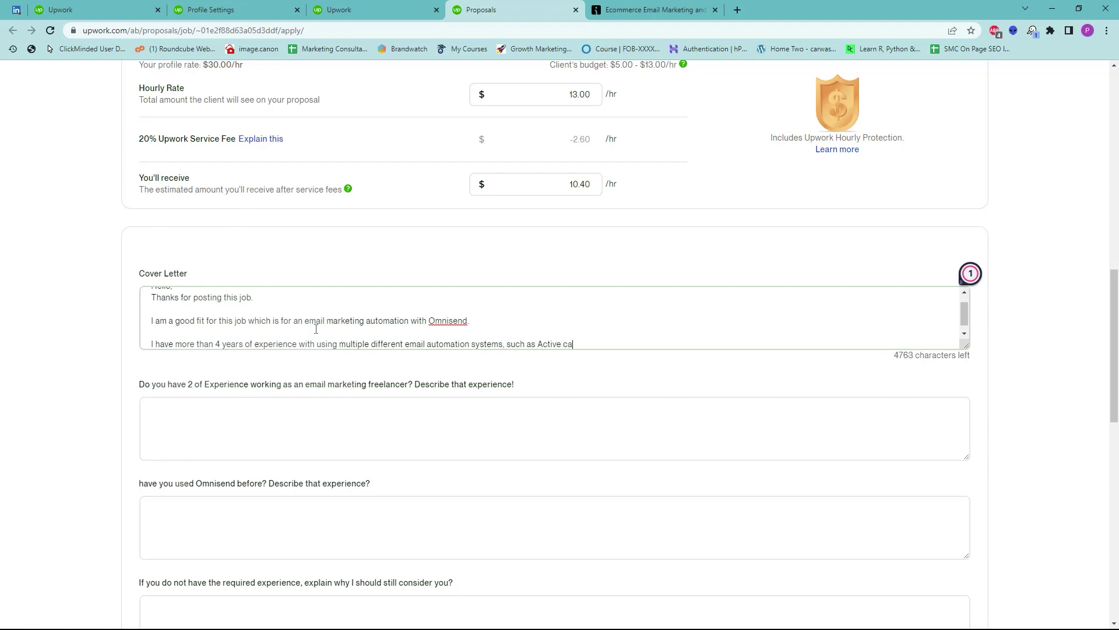
text(mpaign, Senf)
text(grid, ds)
text(Send)
text(inblue, Hu)
text(bspot as w)
text(ell as omnisen)
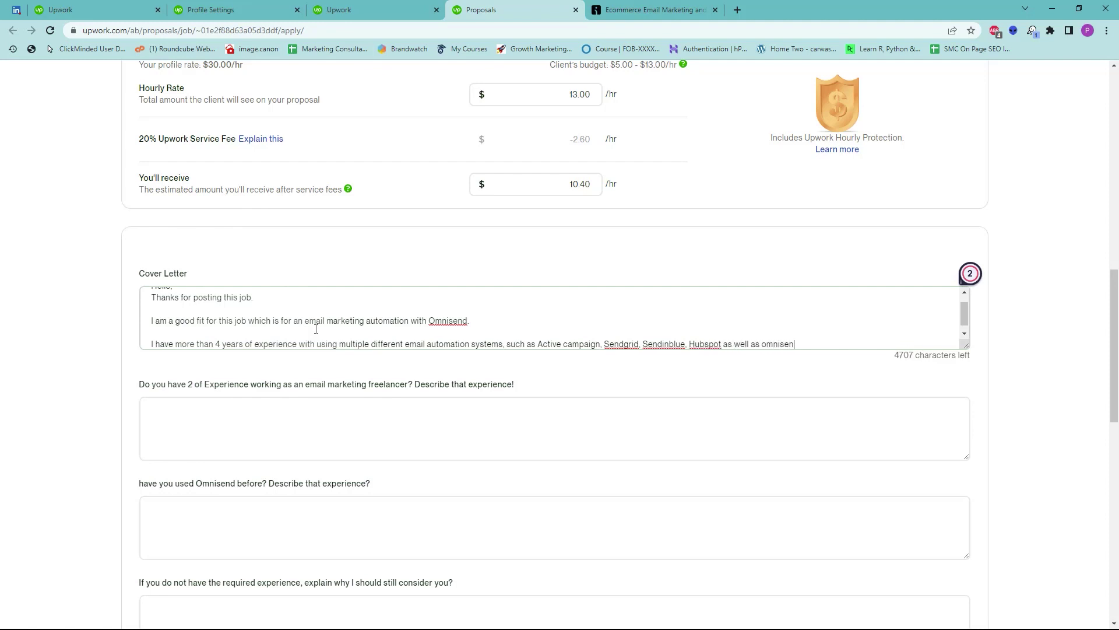
text(d.)
key(Return)
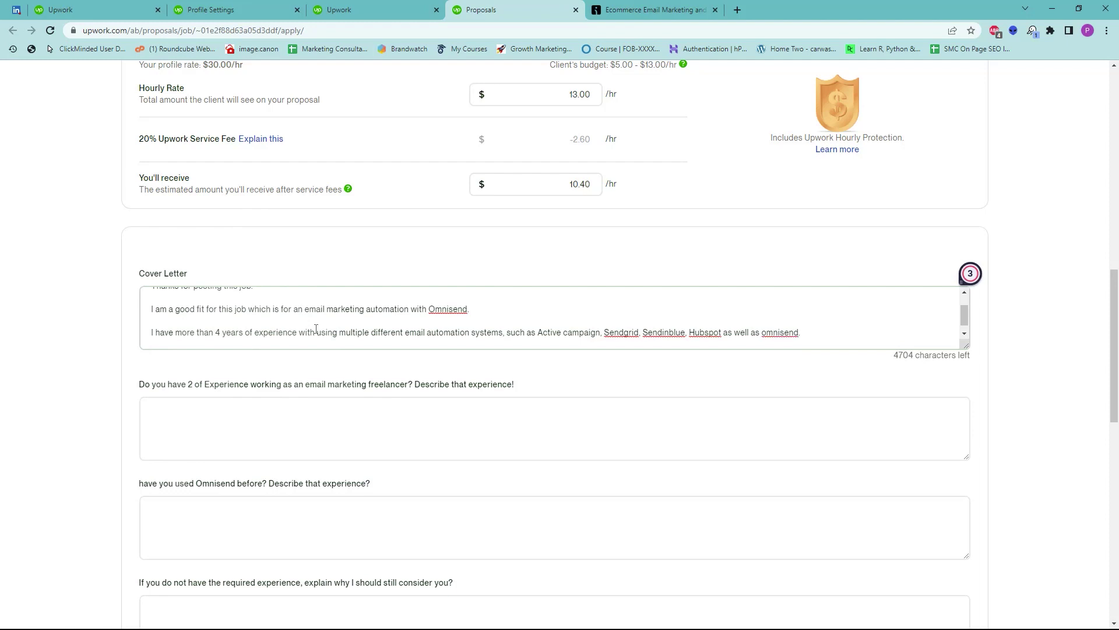
- Add the paragraph "I have worked with various brands and industries and have implemented highly articulate and visual email marketing campaigns and have ensured"
key(Return)
text(I w)
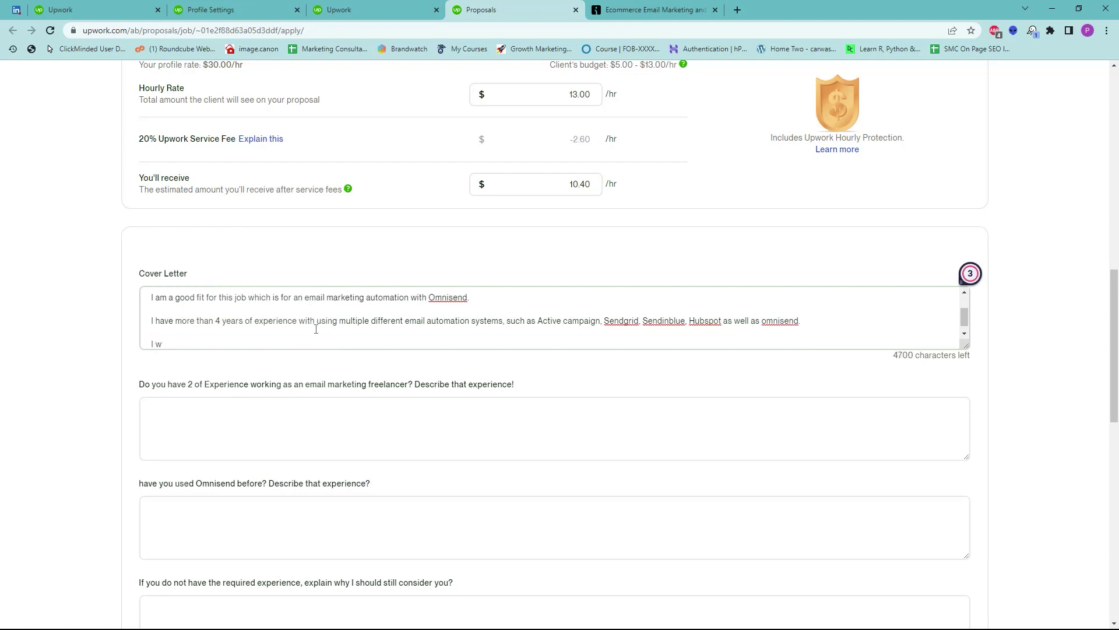
text(ahave worked with various brands and)
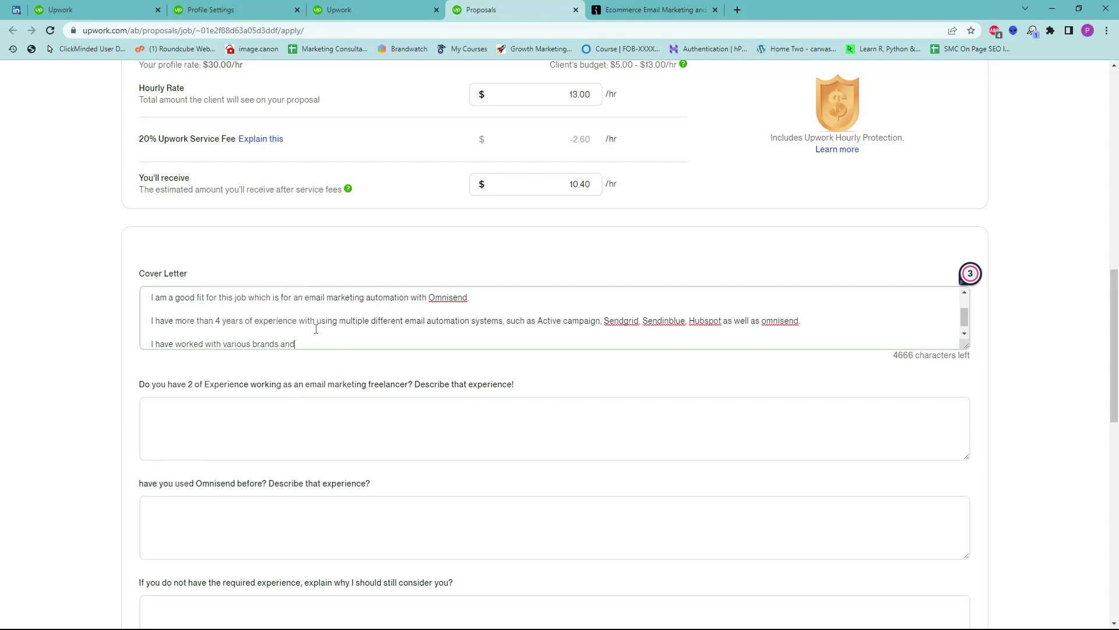
text( industried and have implemented highly a)
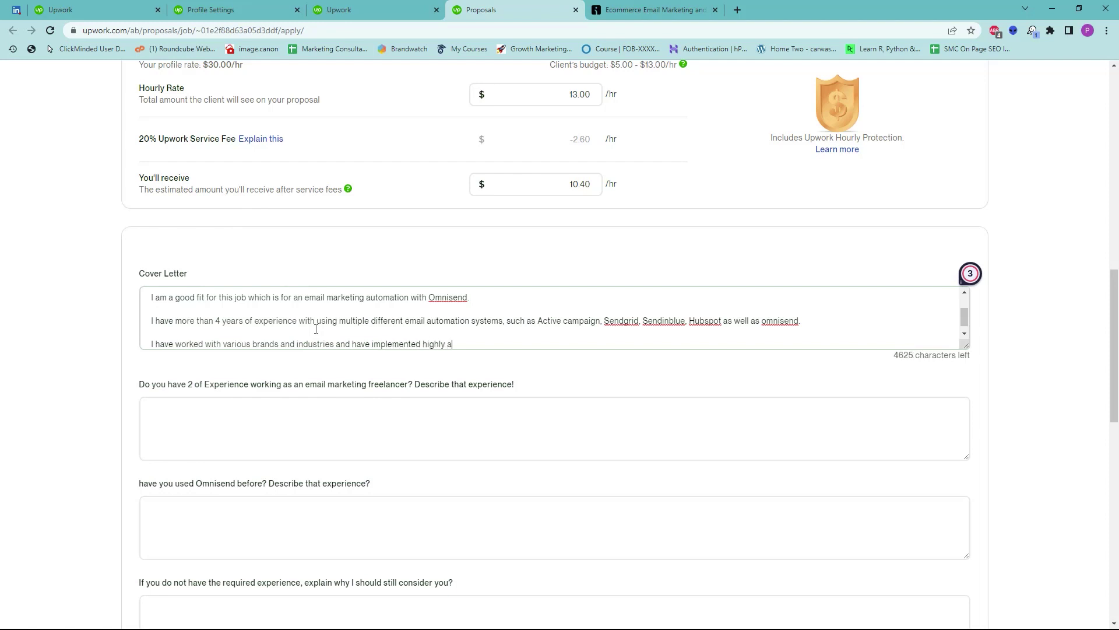
text(rticulate and visual email marketing cm)
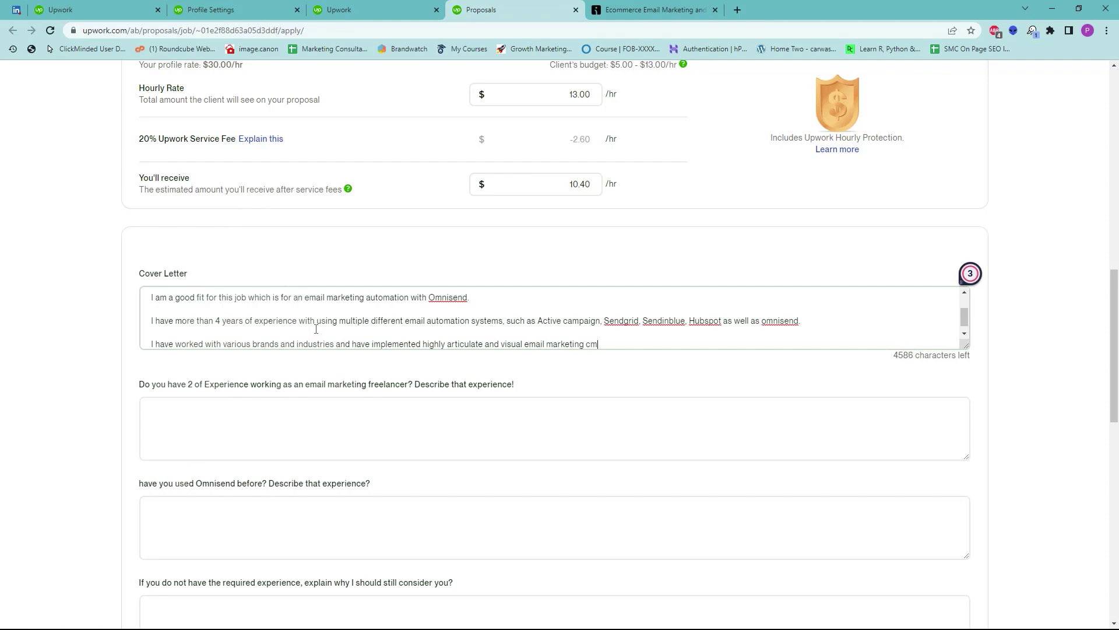
key(BackSpace)
text(ampaigns and have ensure)
key(BackSpace)
text(d)
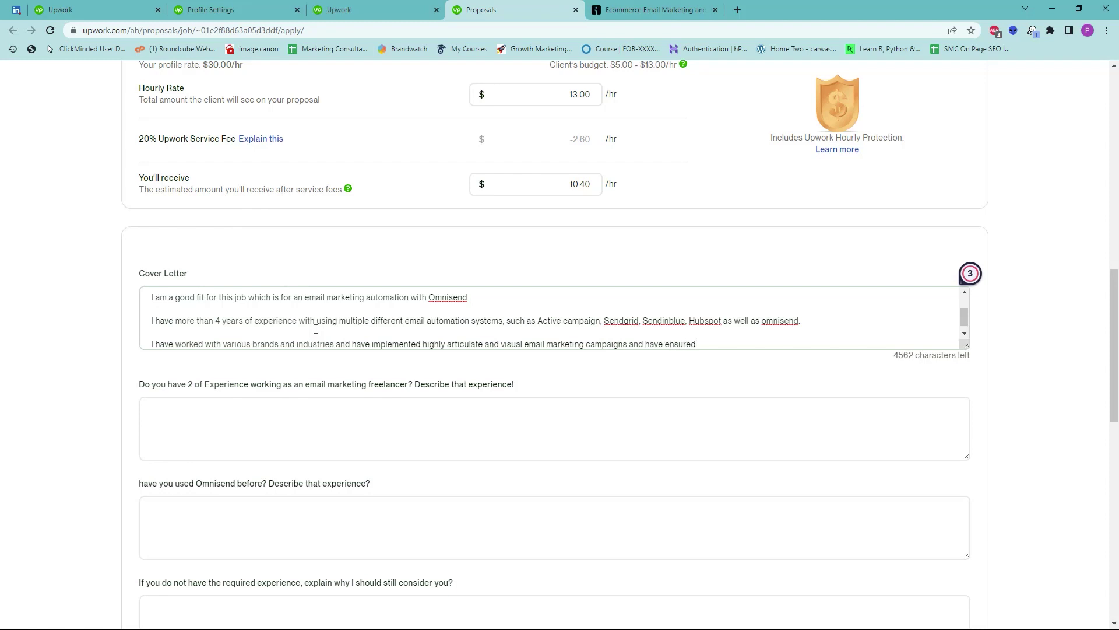
- Finish the campaigns sentence with "higher open rates, response rates and CTR." and leave a blank line for the next paragraph
text( higher open rates, response rantes and)
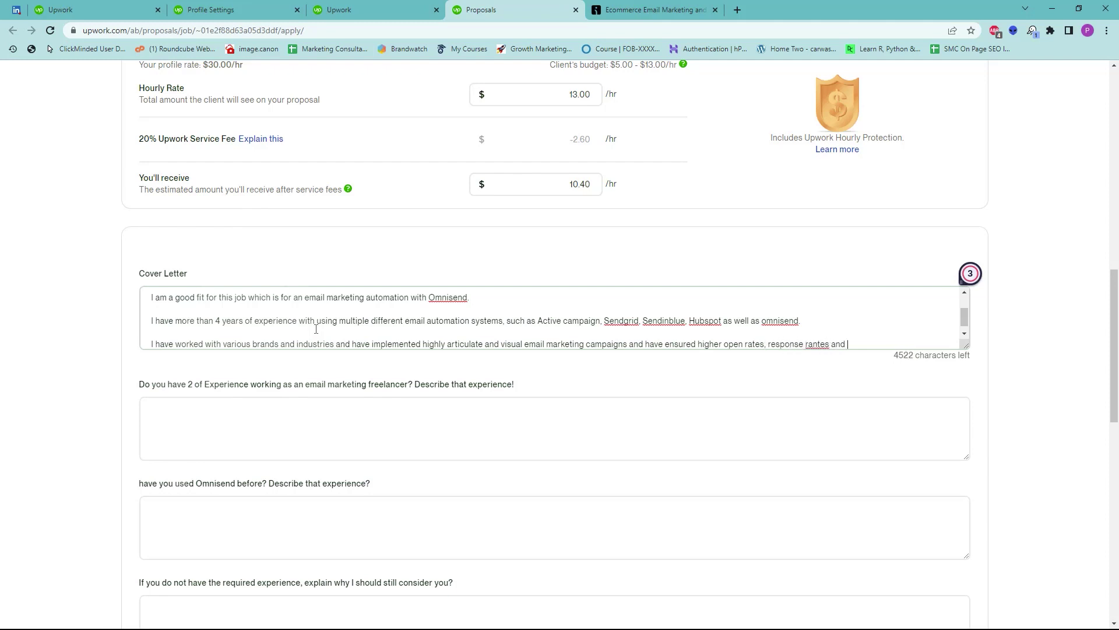
key(BackSpace)
key(BackSpace)
key(BackSpace)
key(BackSpace)
key(BackSpace)
key(BackSpace)
key(BackSpace)
key(BackSpace)
text(tes and CTR.)
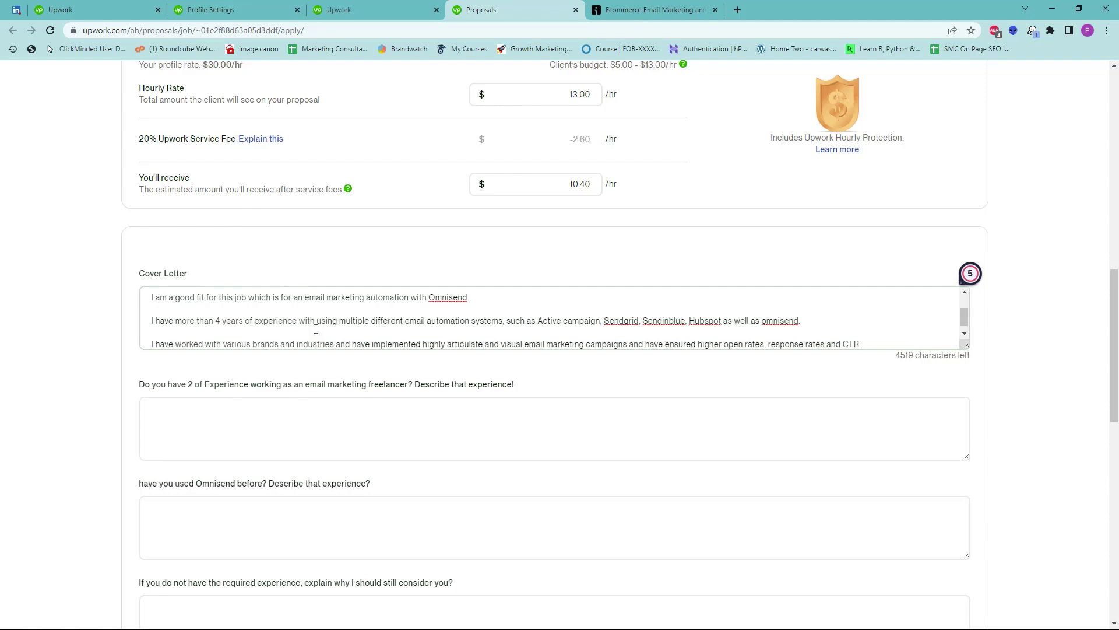
key(Return)
key(Return)
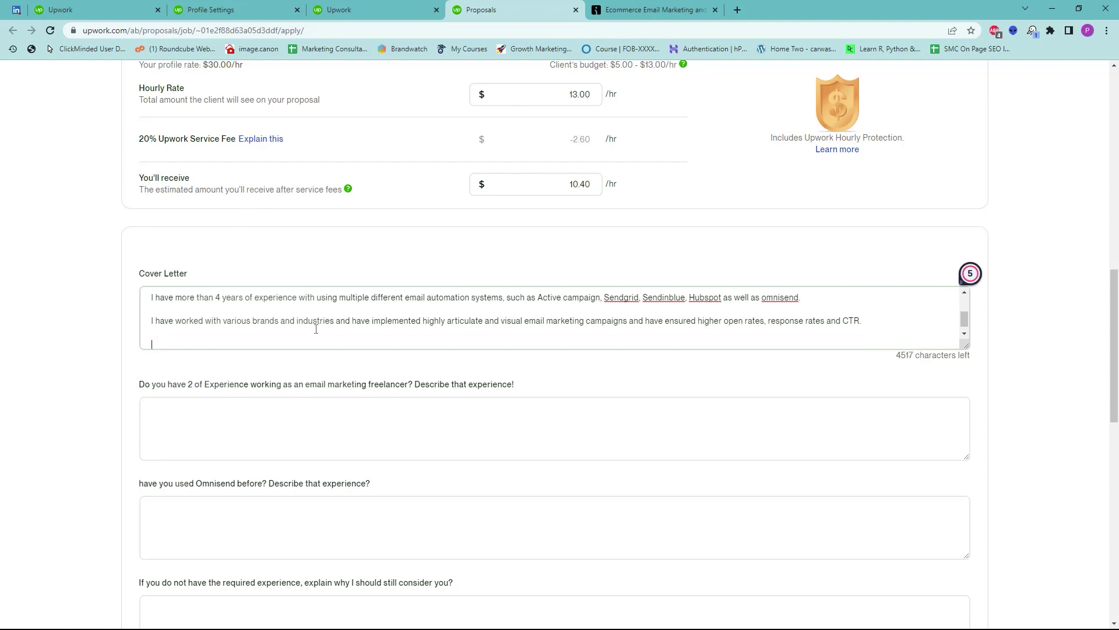
- Expand the full job description in the proposal's job details and reread the client's requirements
scroll(316, 326, up, 3)
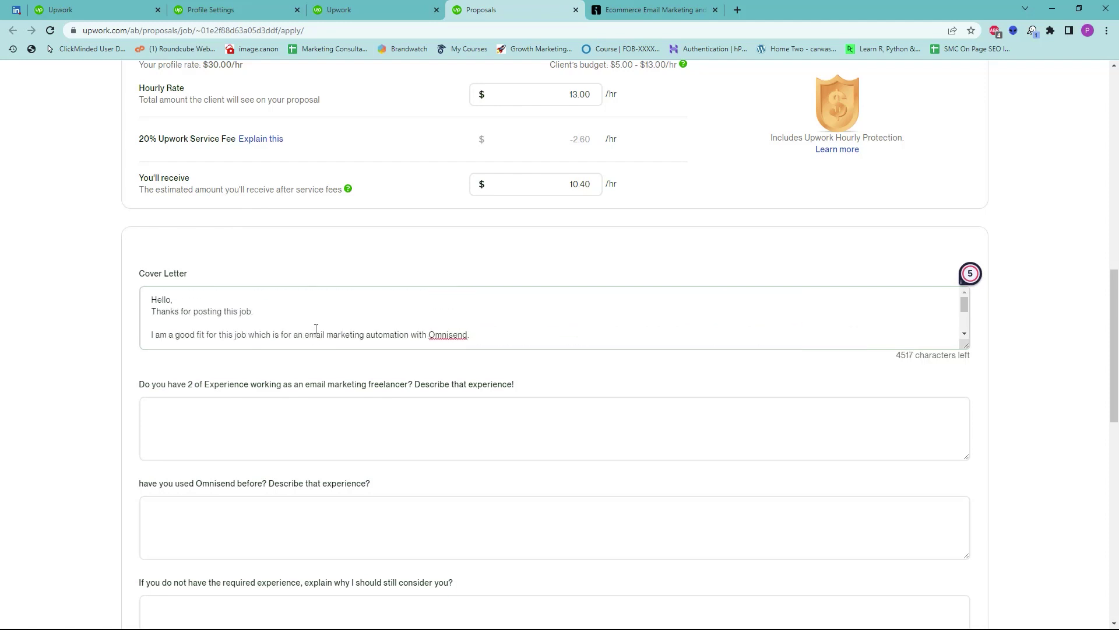
scroll(234, 221, up, 10)
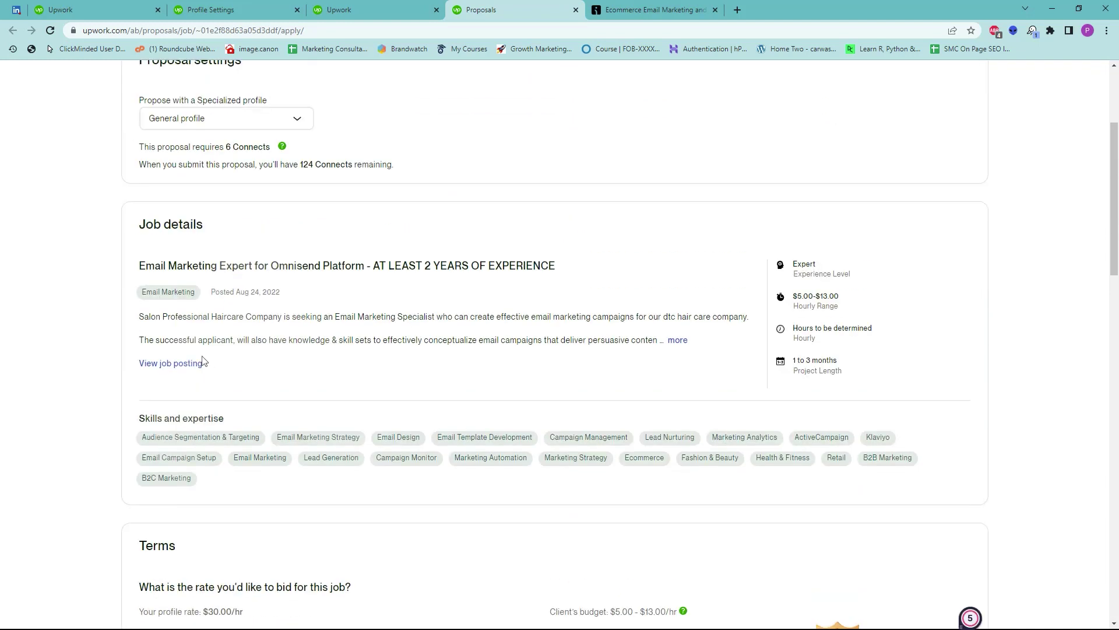
click(678, 341)
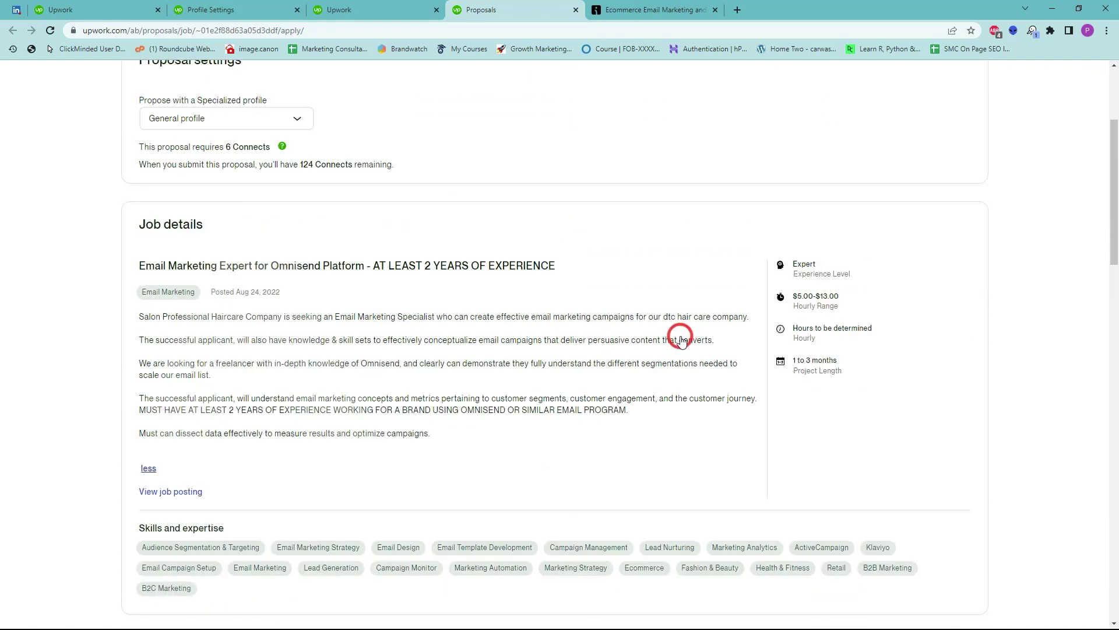
scroll(463, 386, down, 10)
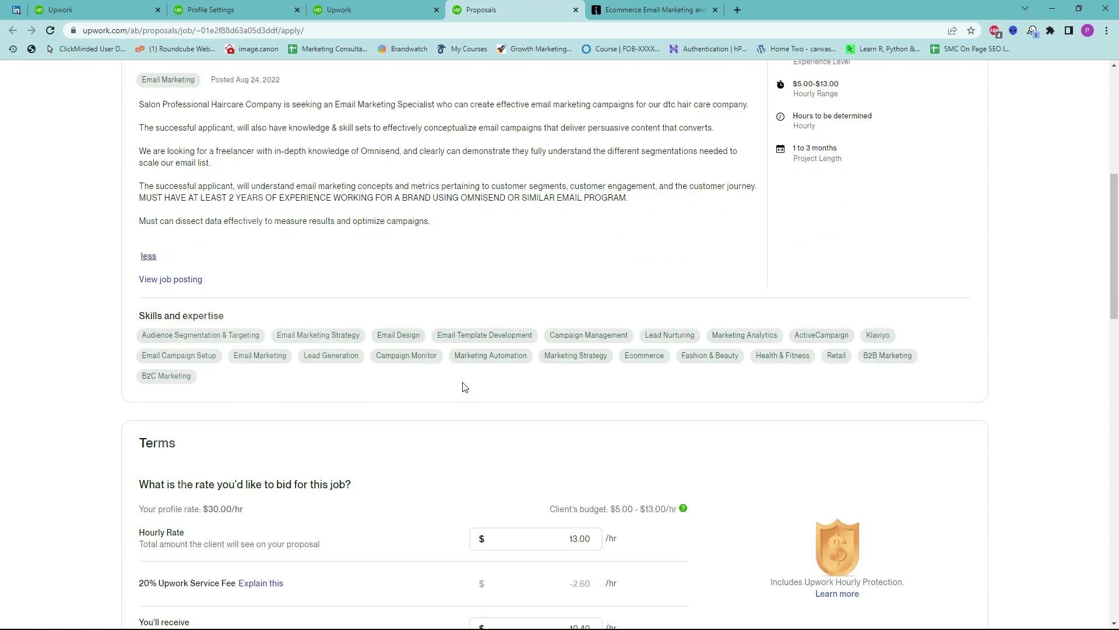
- Add the cover letter paragraph "I can implement and create complex automations depending upon various triggers and segmentation of the audience."
click(578, 425)
scroll(577, 425, down, 3)
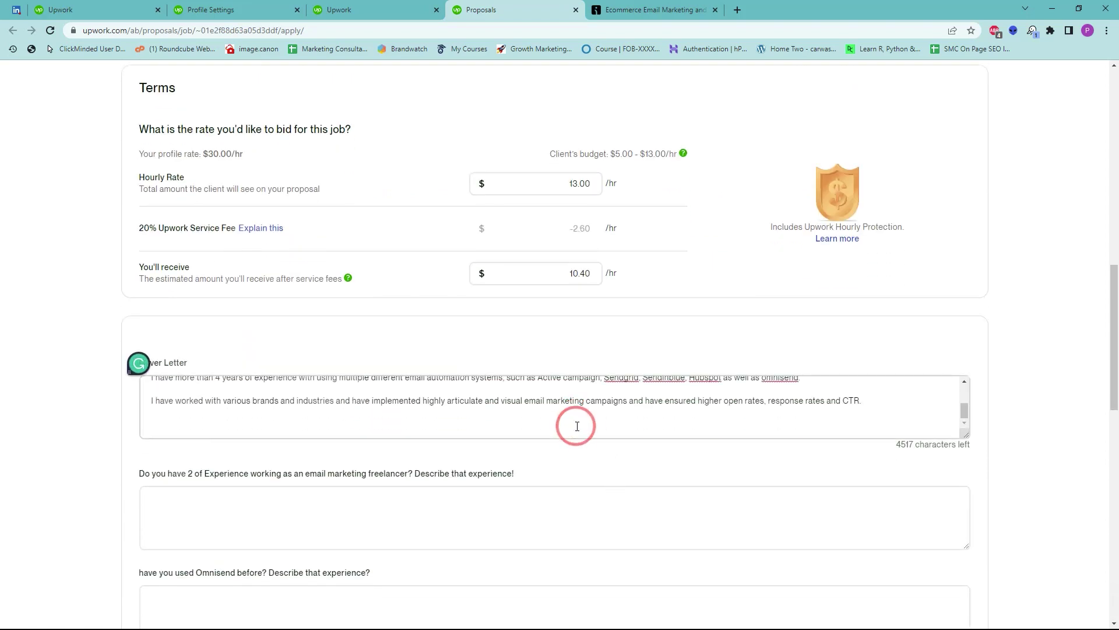
click(870, 398)
key(Return)
key(Return)
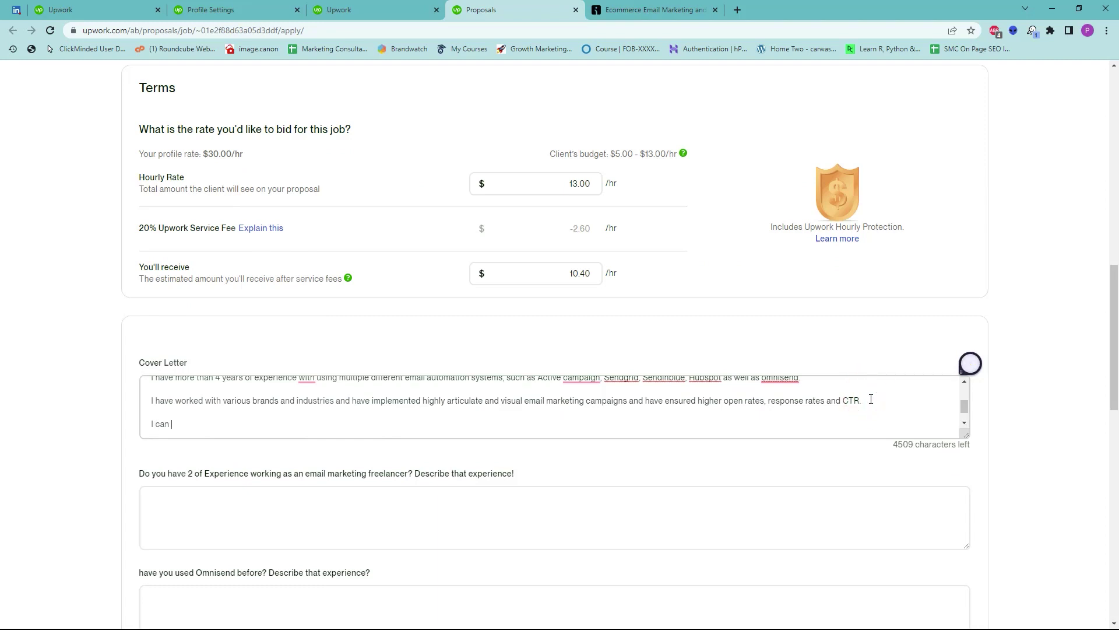
text(lement and create comp)
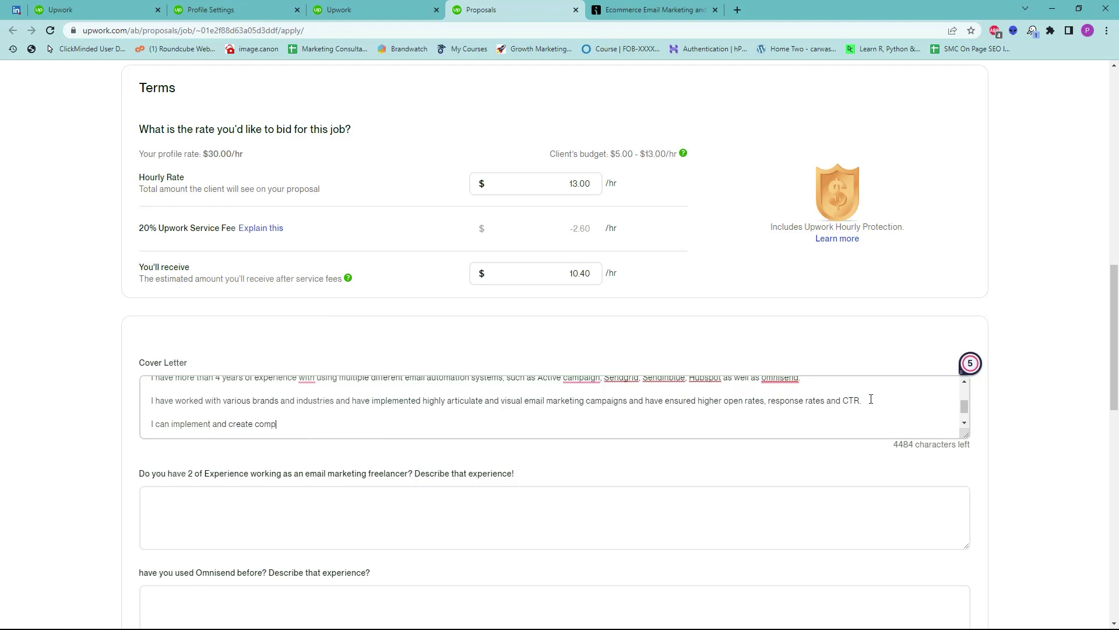
key(BackSpace)
key(BackSpace)
text(lex automations depending up)
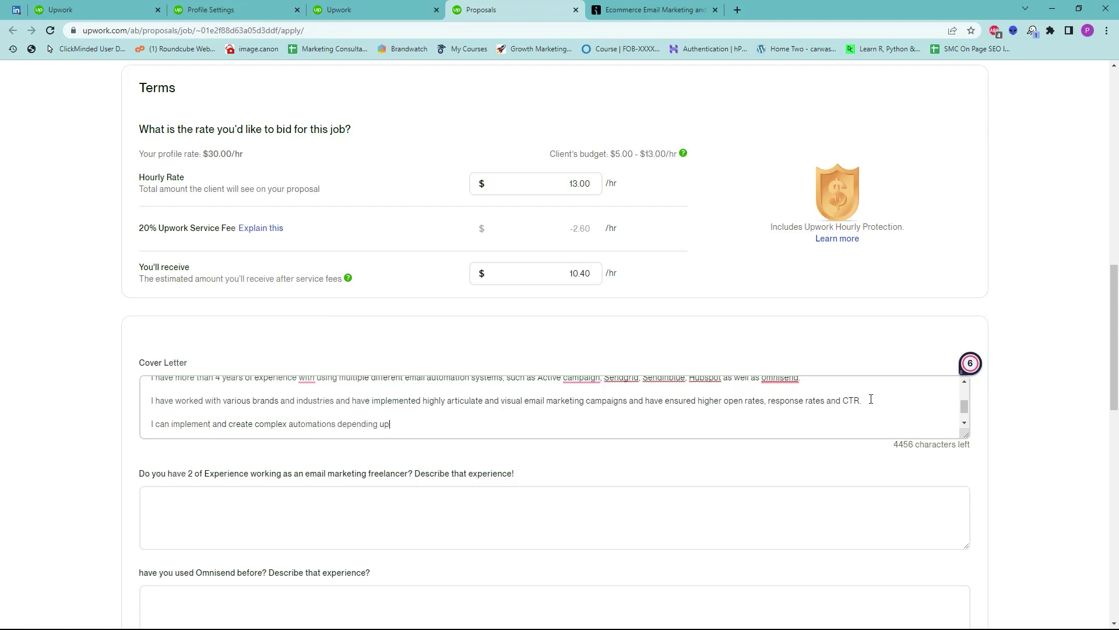
text(on various triggers and segme)
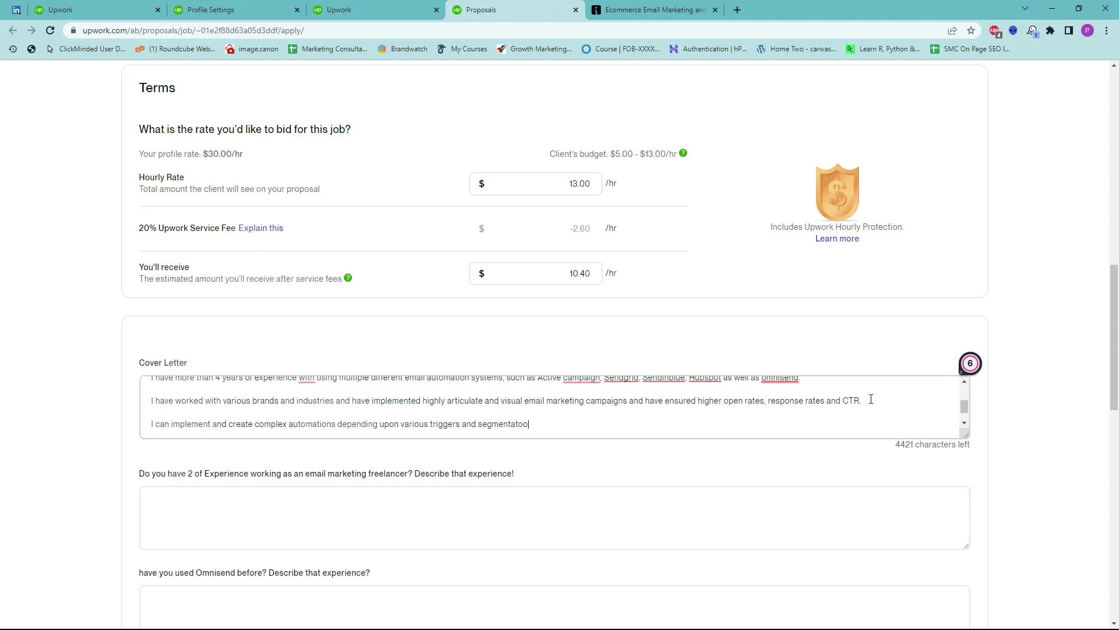
text(ntation of the audfience.)
scroll(871, 399, down, 1)
- Answer the freelancer experience question with "Yes, I have worked with a recruitment brand, a Gym brand and a Coworking space to implement their email marketing automation."
click(344, 491)
scroll(344, 491, down, 2)
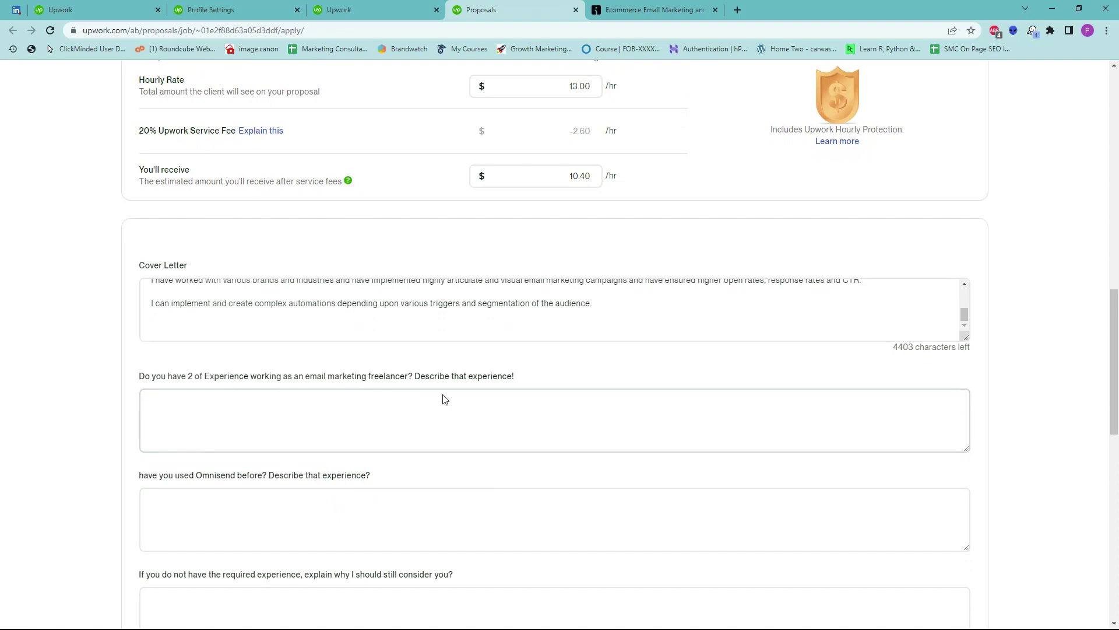
text(Yes, )
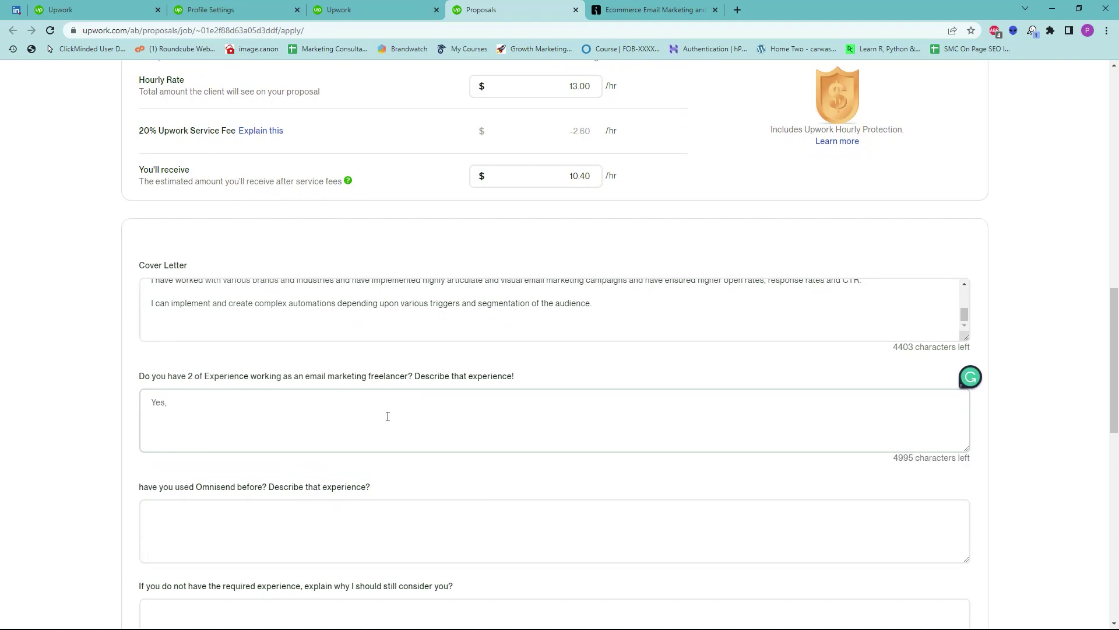
text(I ahve worked)
key(BackSpace)
key(BackSpace)
key(BackSpace)
key(BackSpace)
key(BackSpace)
key(BackSpace)
key(BackSpace)
key(BackSpace)
key(BackSpace)
key(BackSpace)
text(have workled with a rtececruitment brand, a Gym brand and)
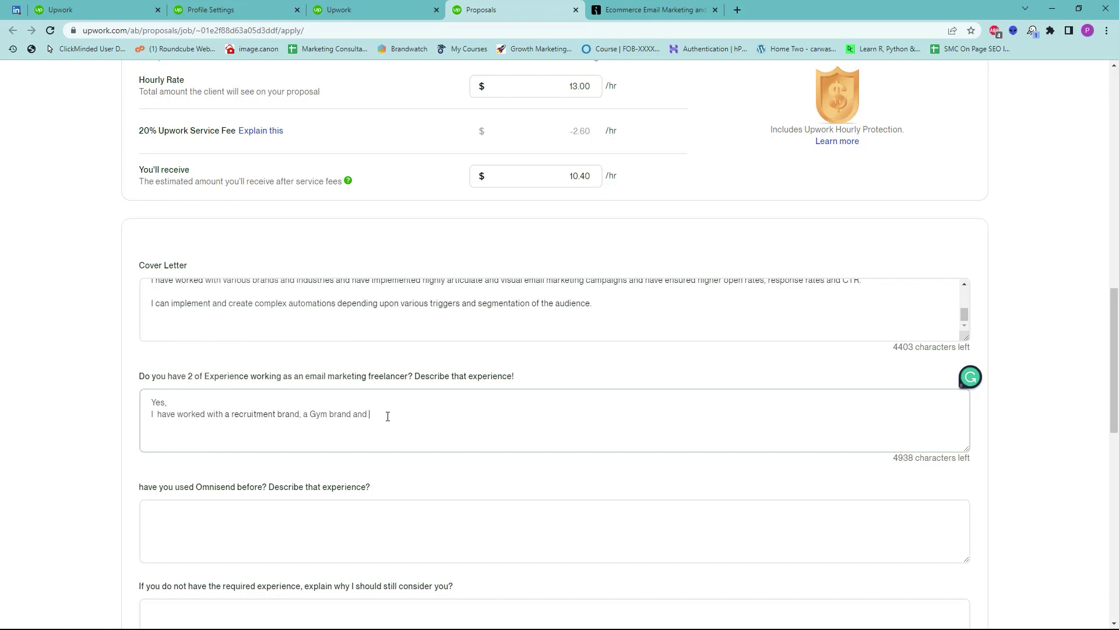
text( a Coworking space to implement their email)
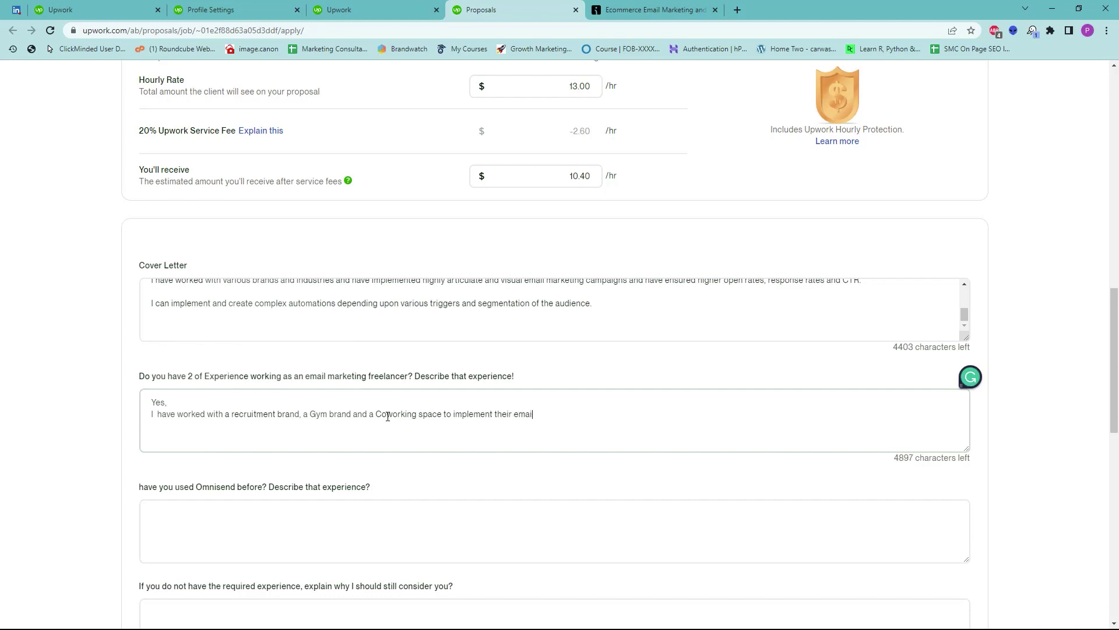
text( marketing automation.)
- Answer the question about having used Omnisend before with "Yes"
scroll(228, 386, down, 3)
click(227, 385)
text(Yes)
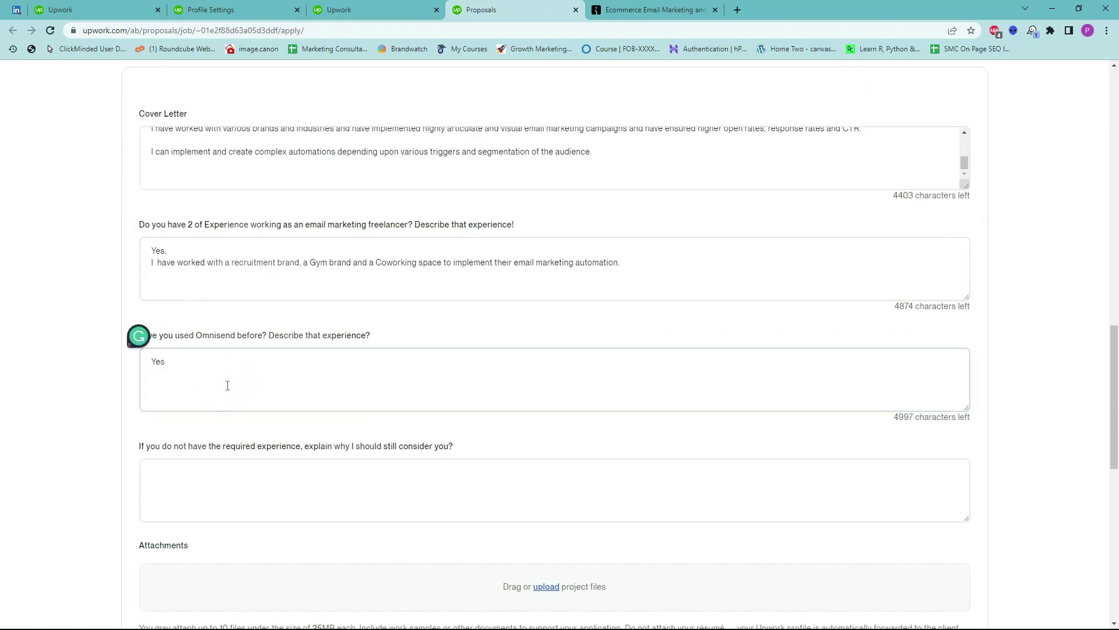
- Begin the answer on why to still consider you with "I have the skills and i am an eager learner, I take up a lot of"
scroll(228, 385, down, 2)
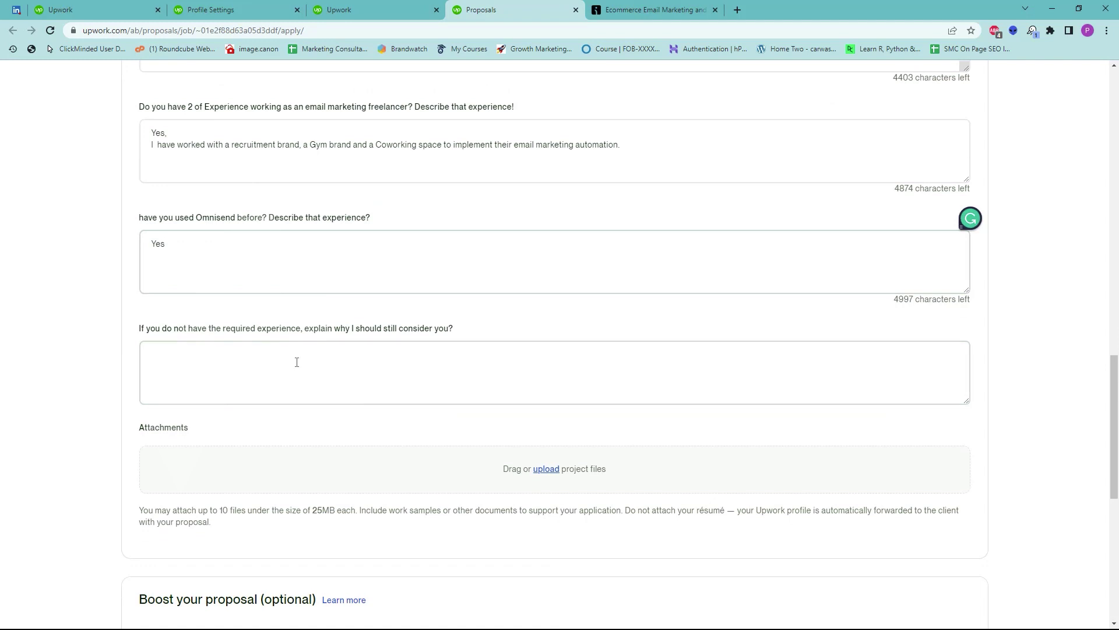
click(265, 363)
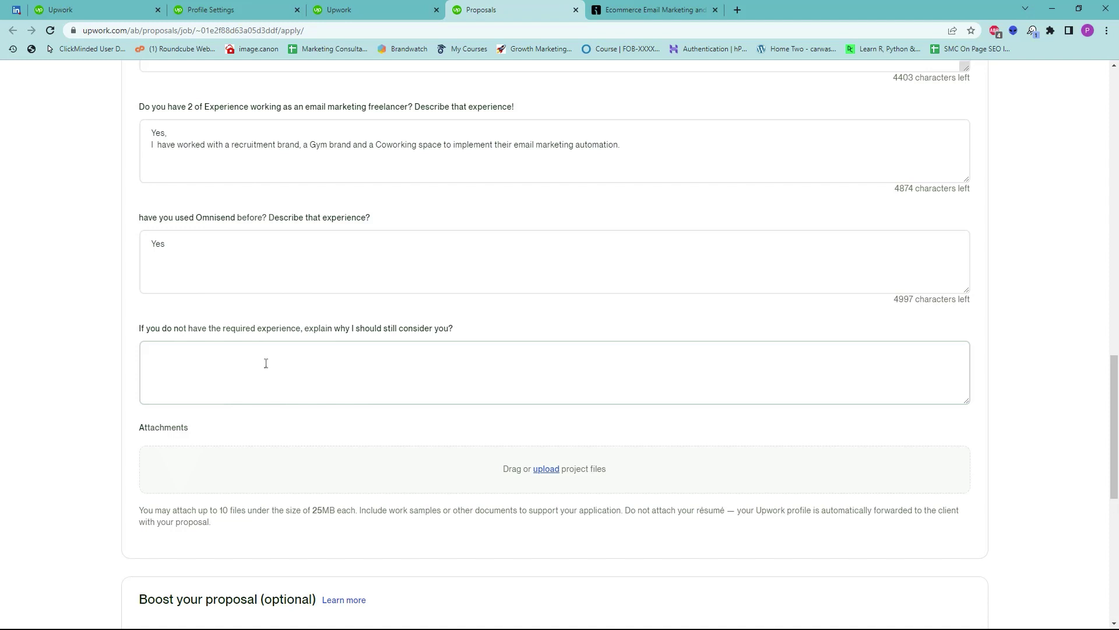
text(I )
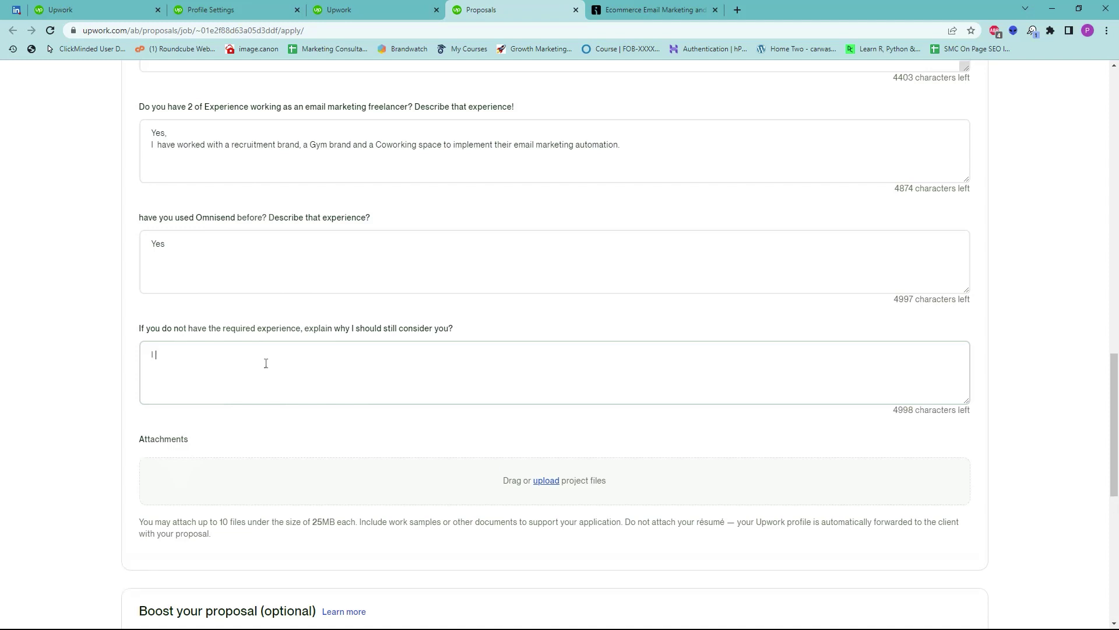
text(have the skills)
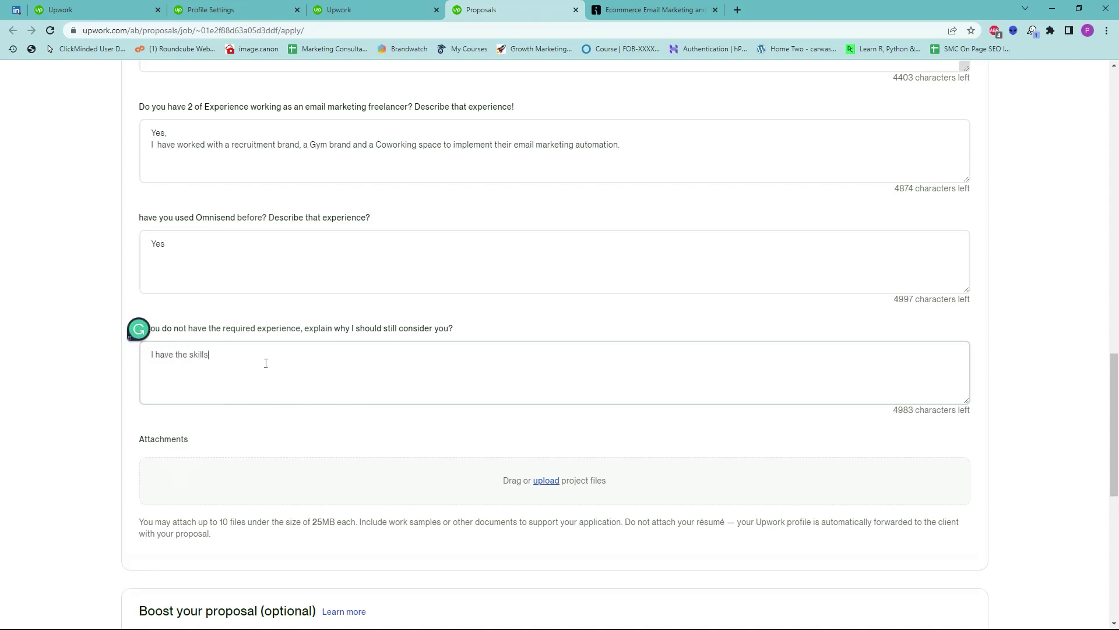
text( and i am an eager learner, I take up a lot of )
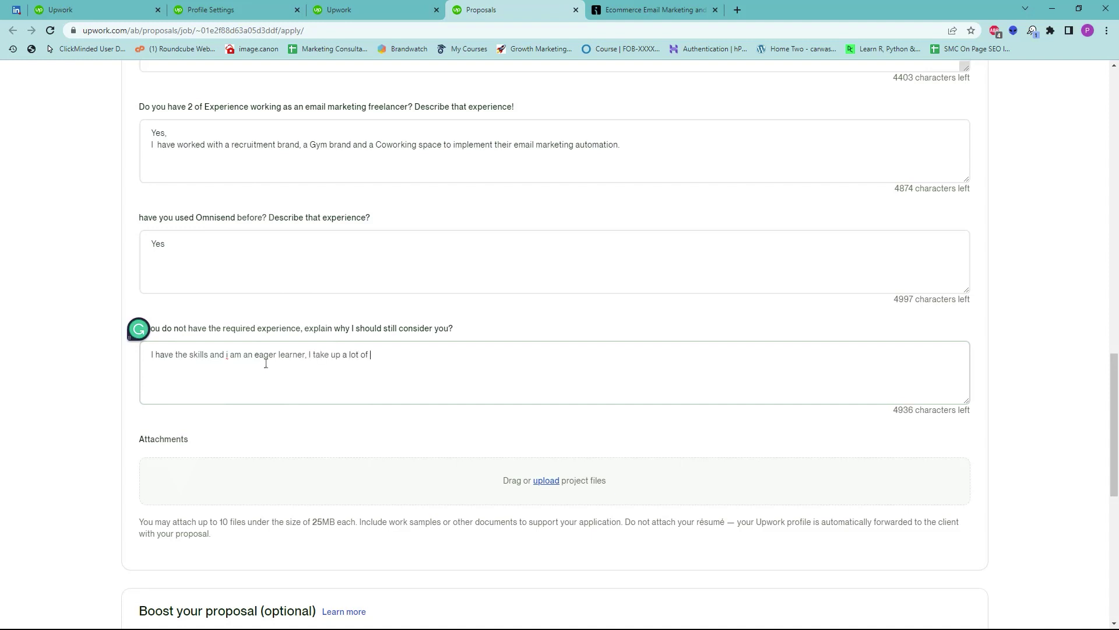
- Finish the consideration answer with "information on the Job itself and keep honing my skills."
text(infiorma)
key(BackSpace)
key(BackSpace)
key(BackSpace)
key(BackSpace)
text(ormation on the Job itself and keep honing s)
key(BackSpace)
text(my skills.)
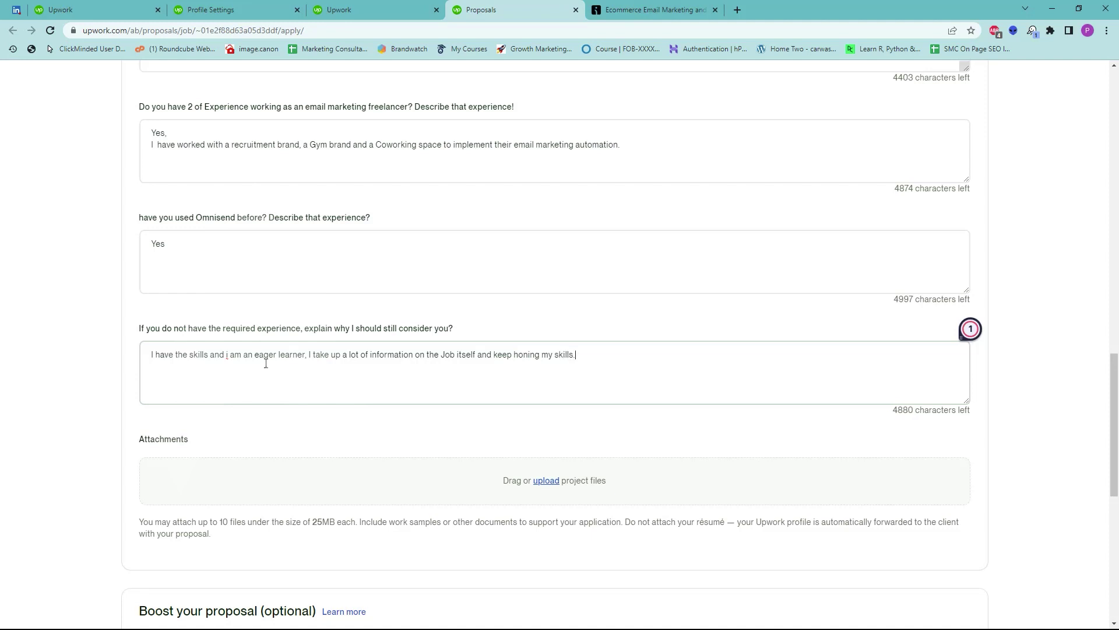
- Submit the proposal for 6 Connects without attachments or a boost
scroll(265, 363, down, 4)
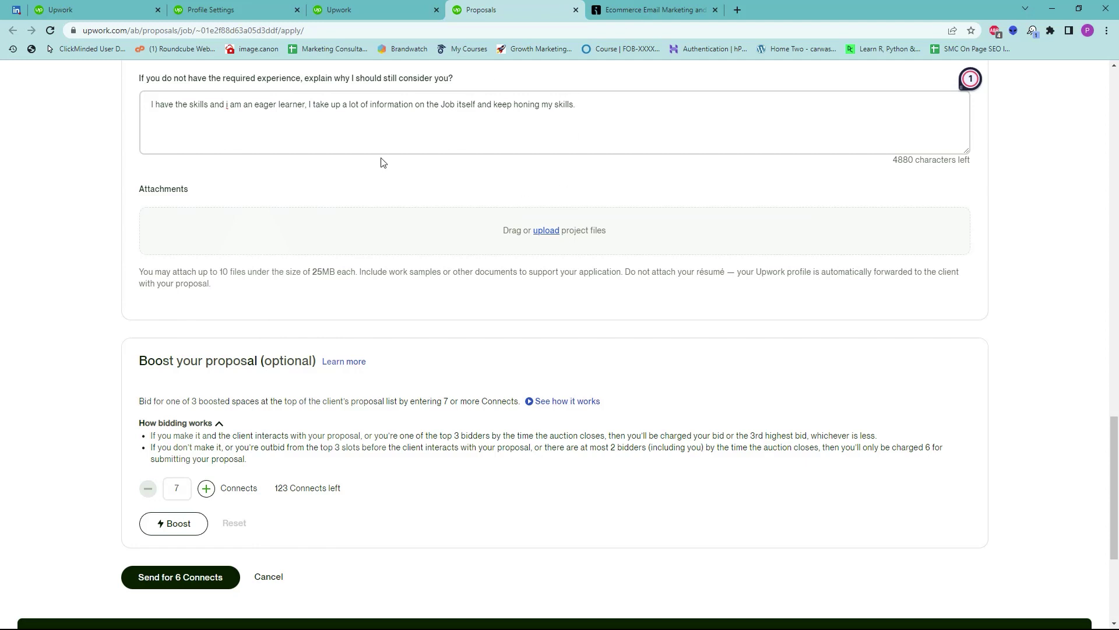
scroll(274, 297, down, 2)
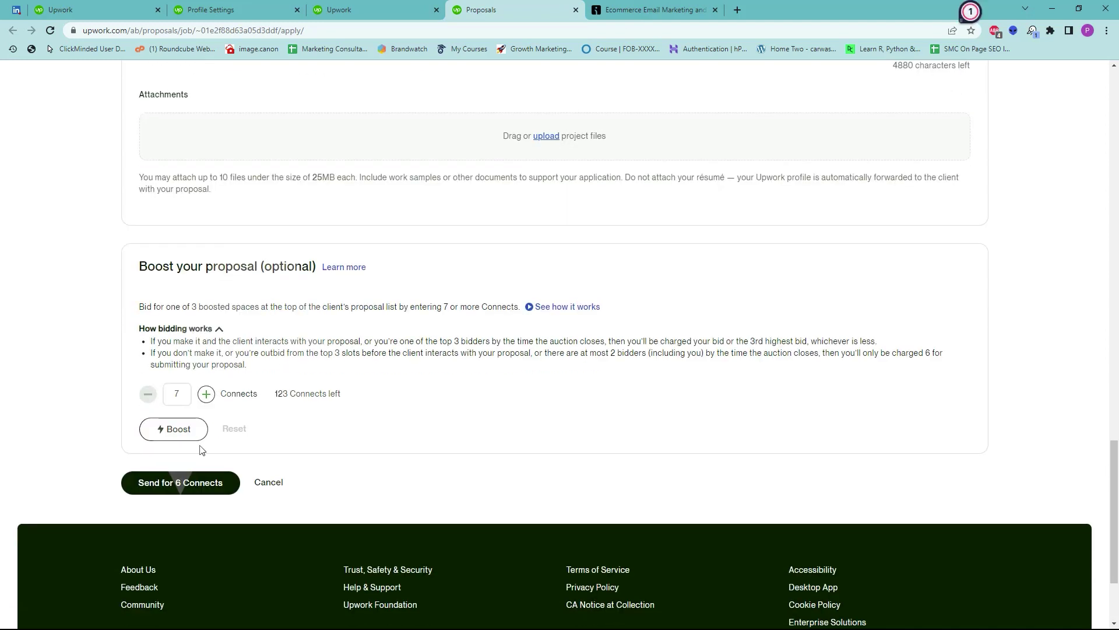
click(188, 484)
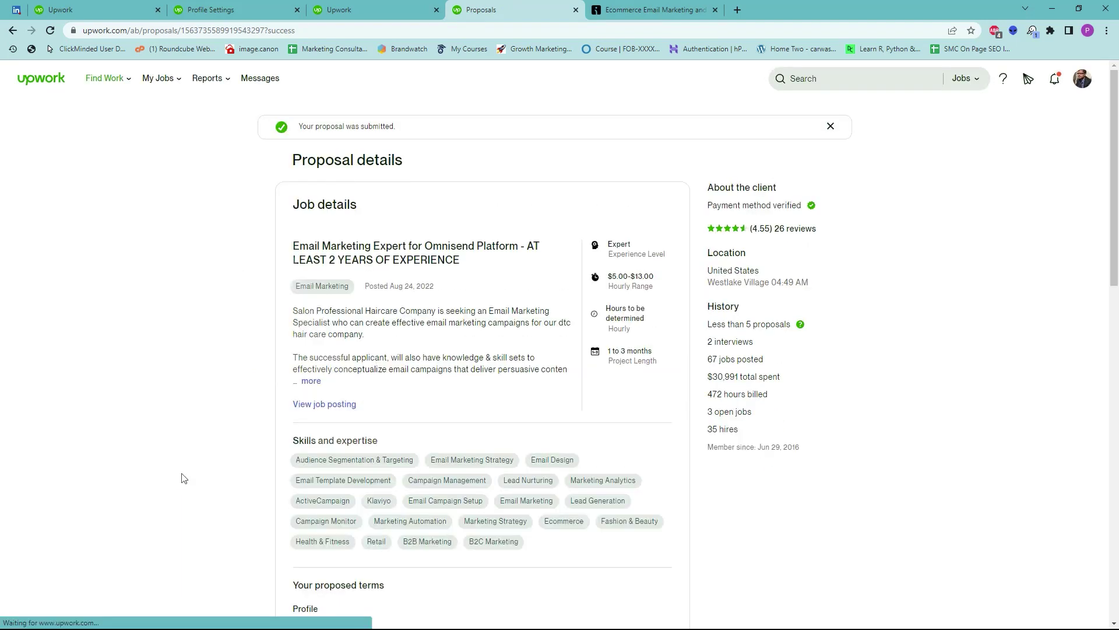
click(284, 431)
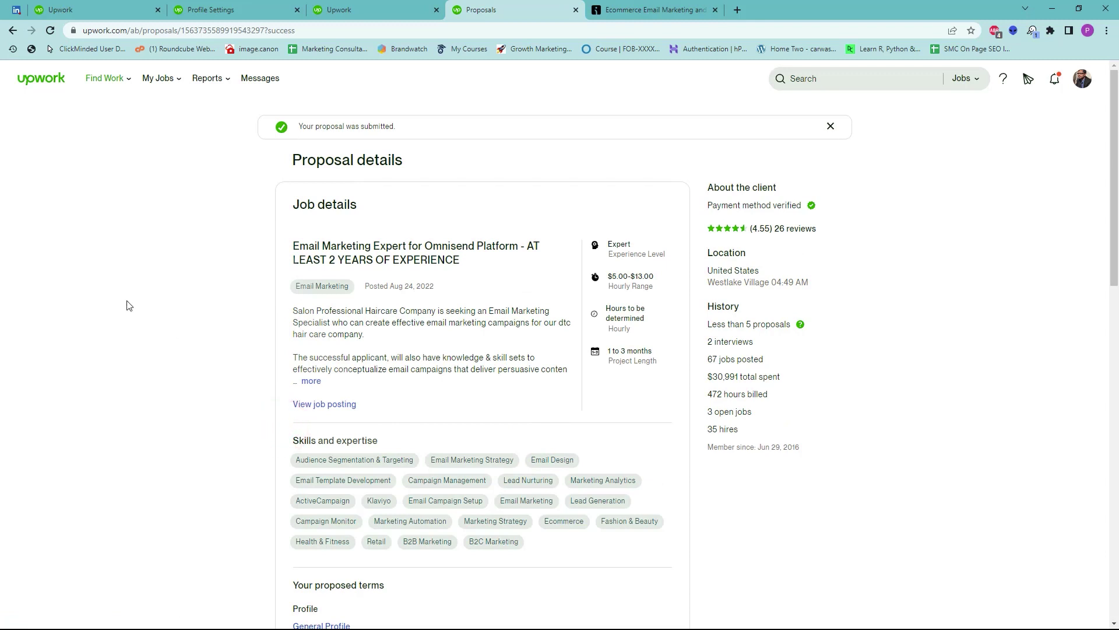
- Open the freelancer's own profile from the home page and review its overview, education and completed jobs
click(50, 81)
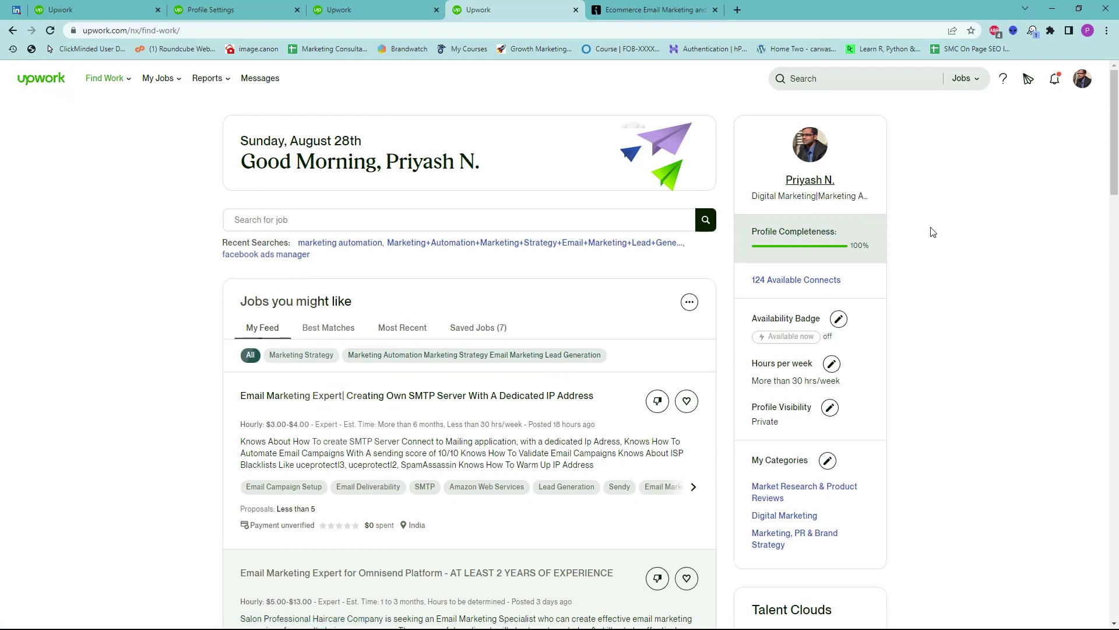
click(811, 185)
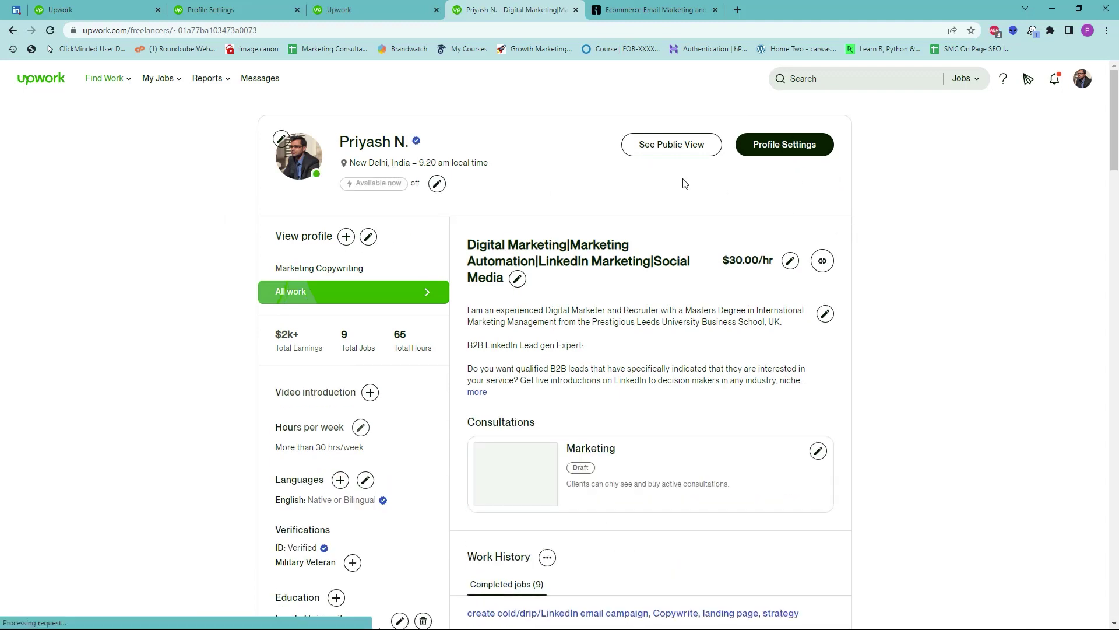
scroll(213, 411, down, 1)
scroll(213, 411, down, 1)
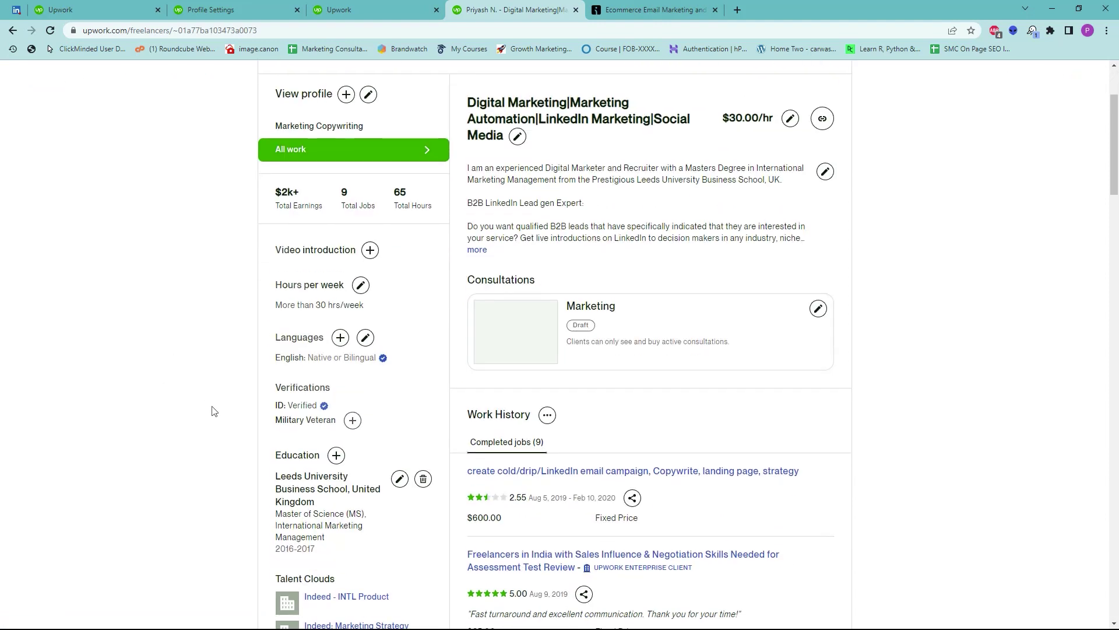
scroll(304, 383, down, 7)
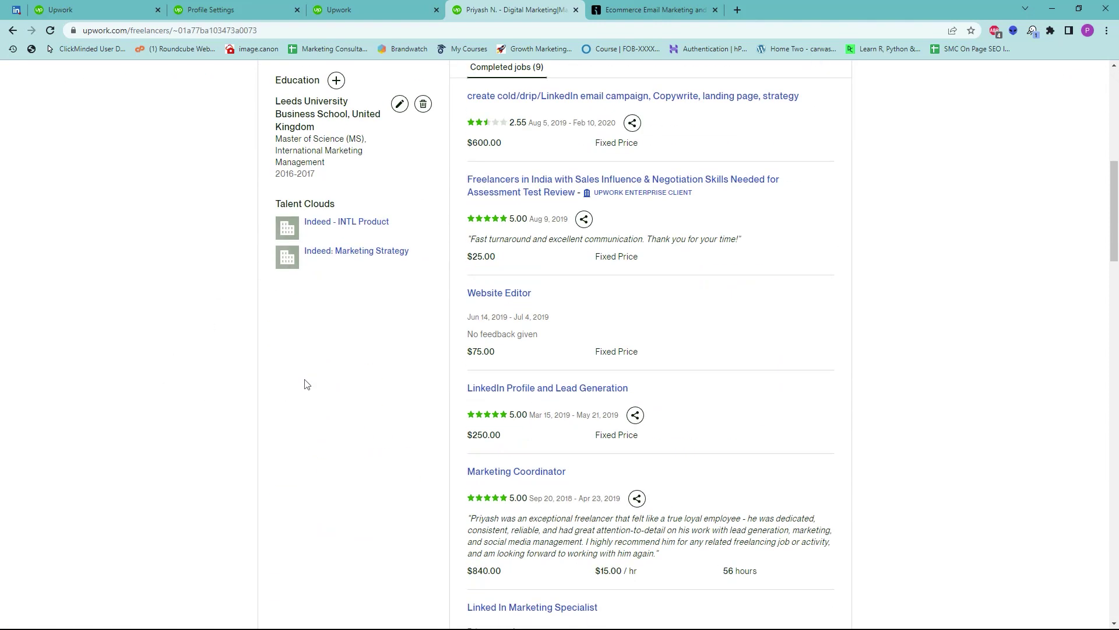
scroll(600, 371, down, 10)
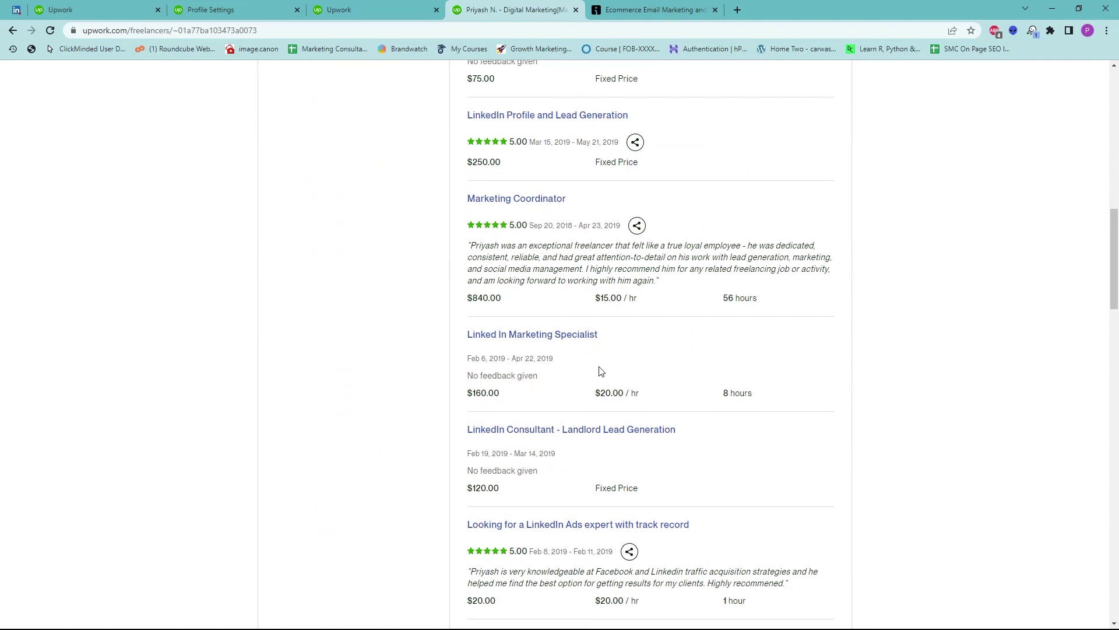
- Look through the profile's portfolio, skills, testimonials, certifications and employment history, and return to the home page
scroll(600, 371, down, 2)
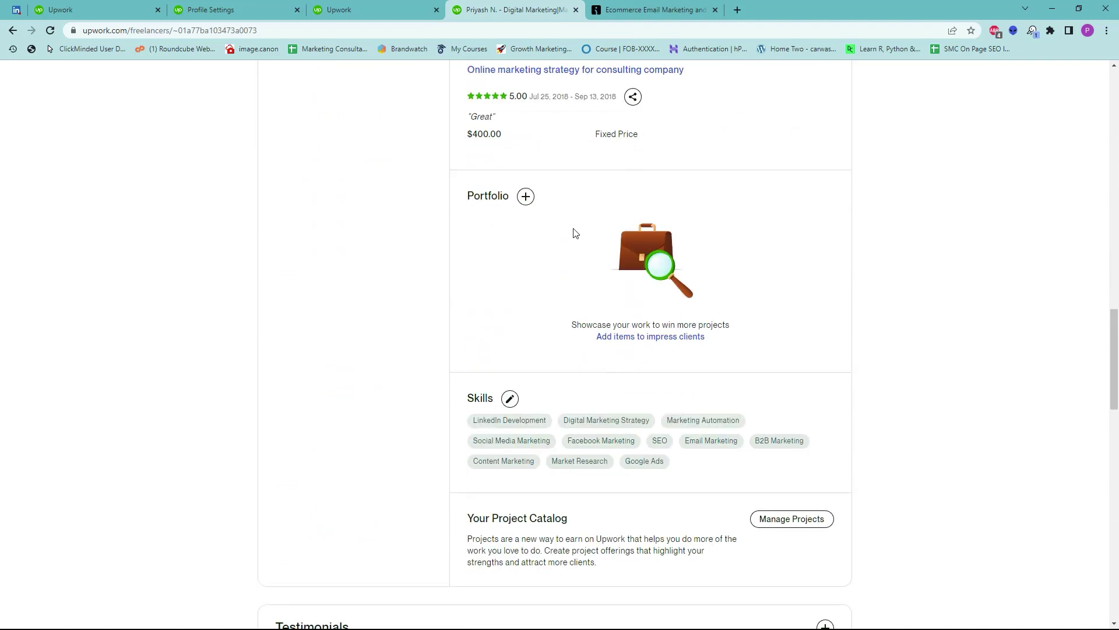
scroll(590, 282, down, 2)
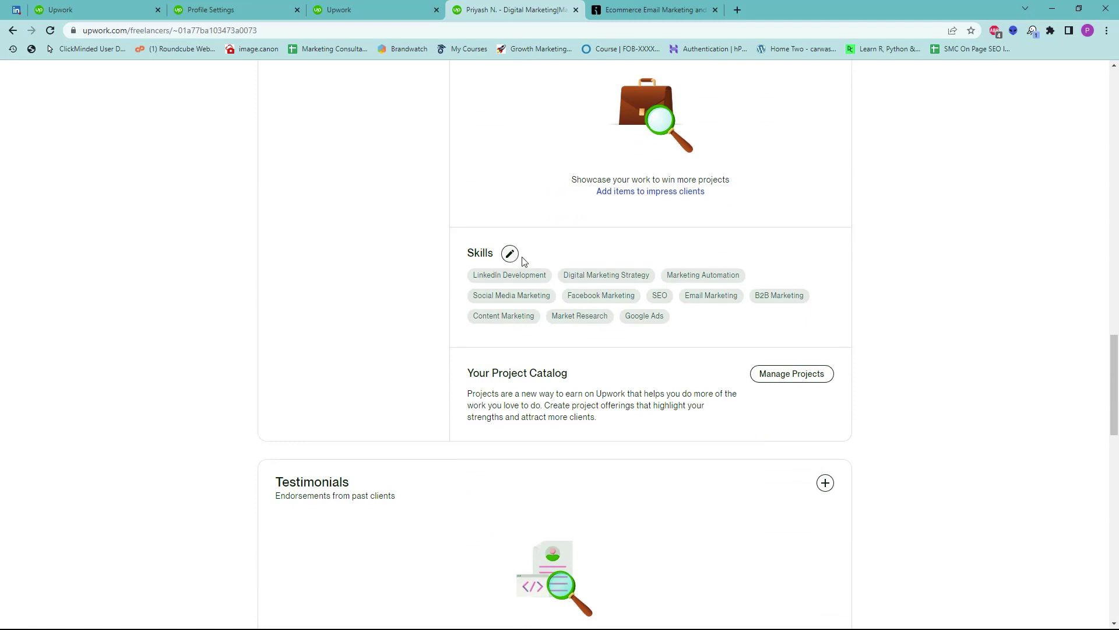
scroll(634, 238, down, 2)
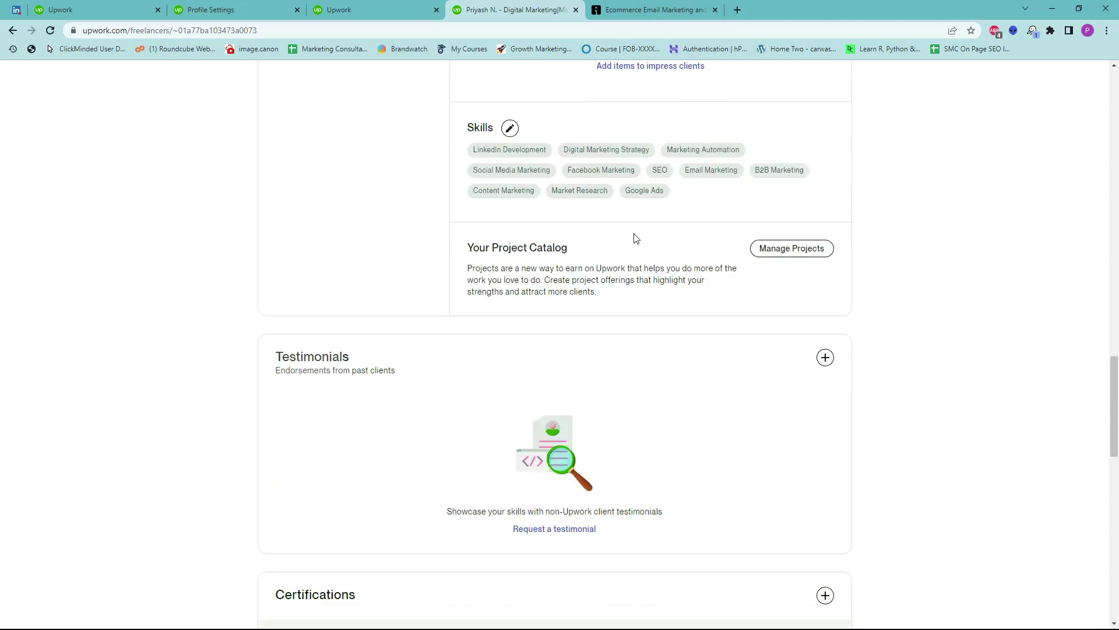
scroll(663, 255, down, 3)
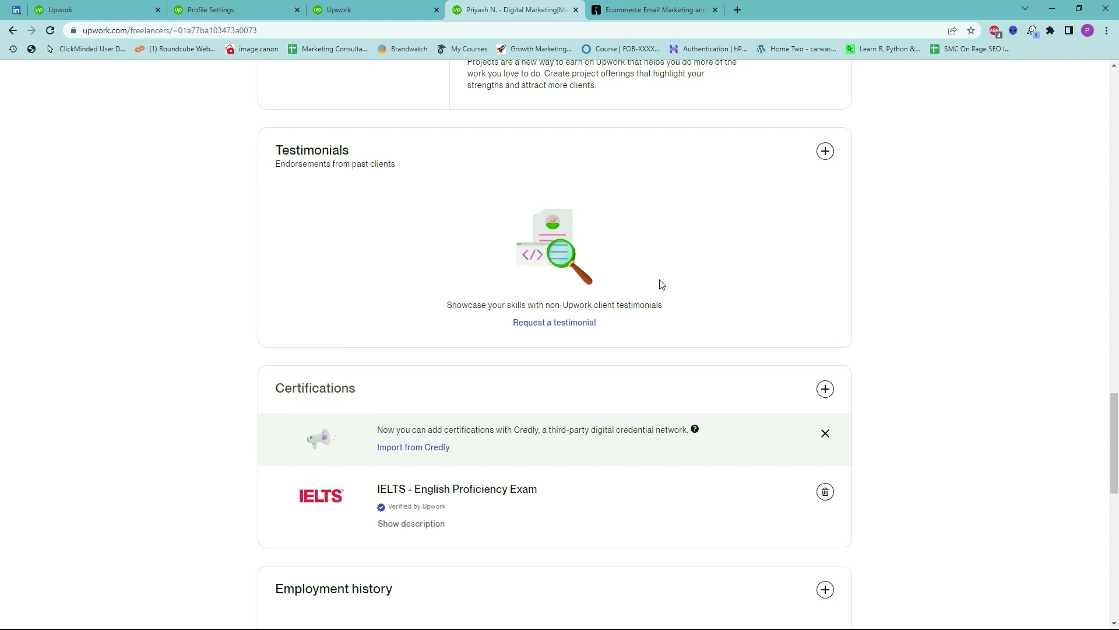
scroll(662, 284, down, 5)
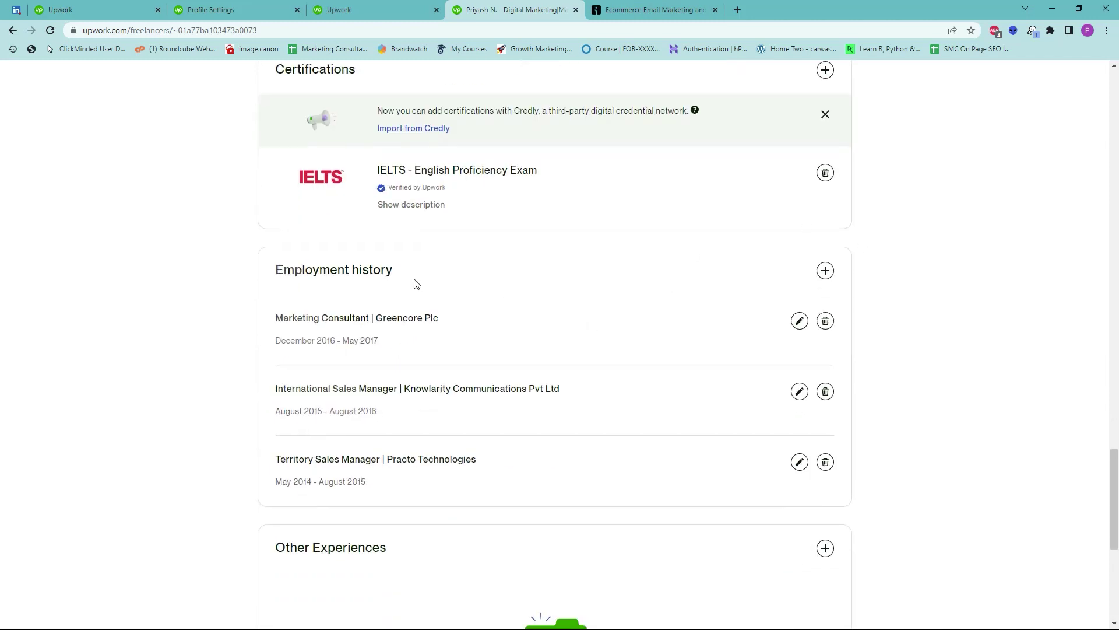
scroll(560, 481, down, 4)
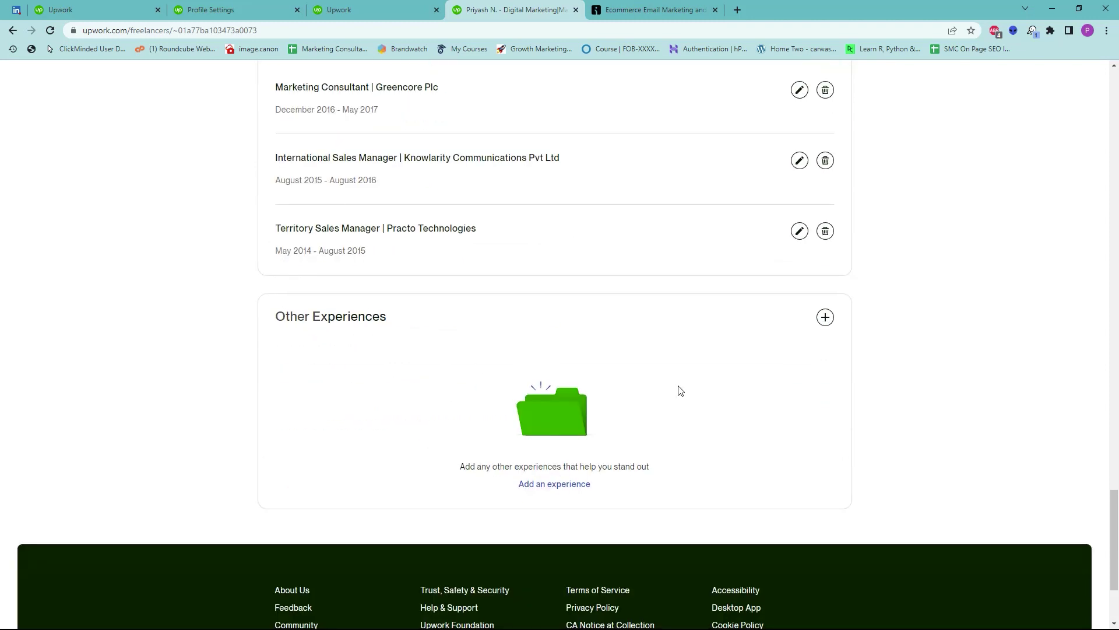
scroll(564, 337, up, 15)
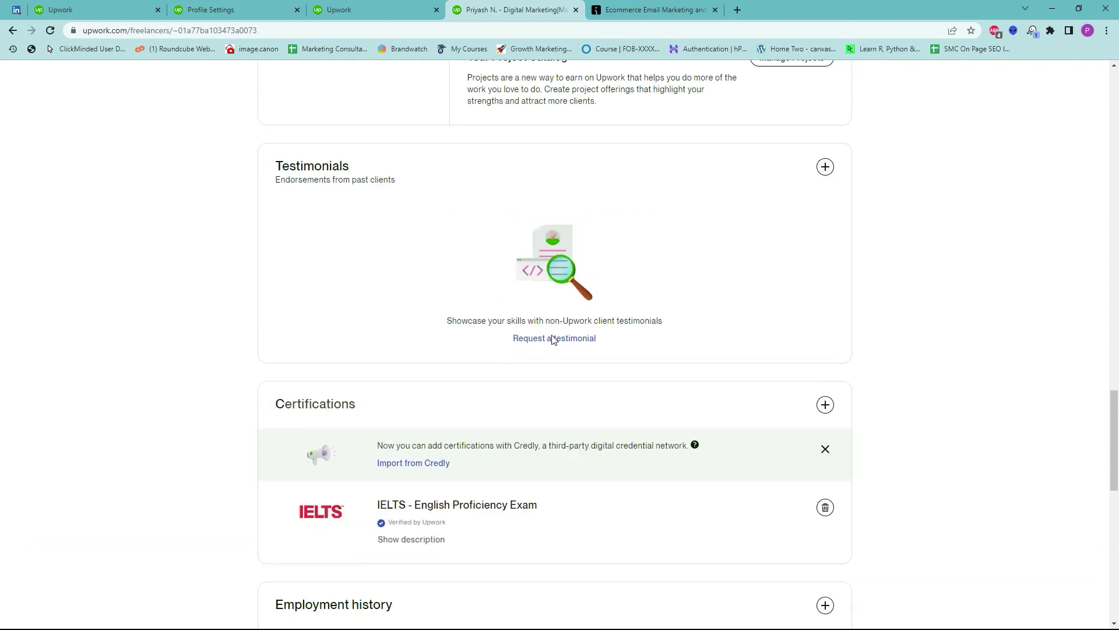
scroll(553, 340, up, 10)
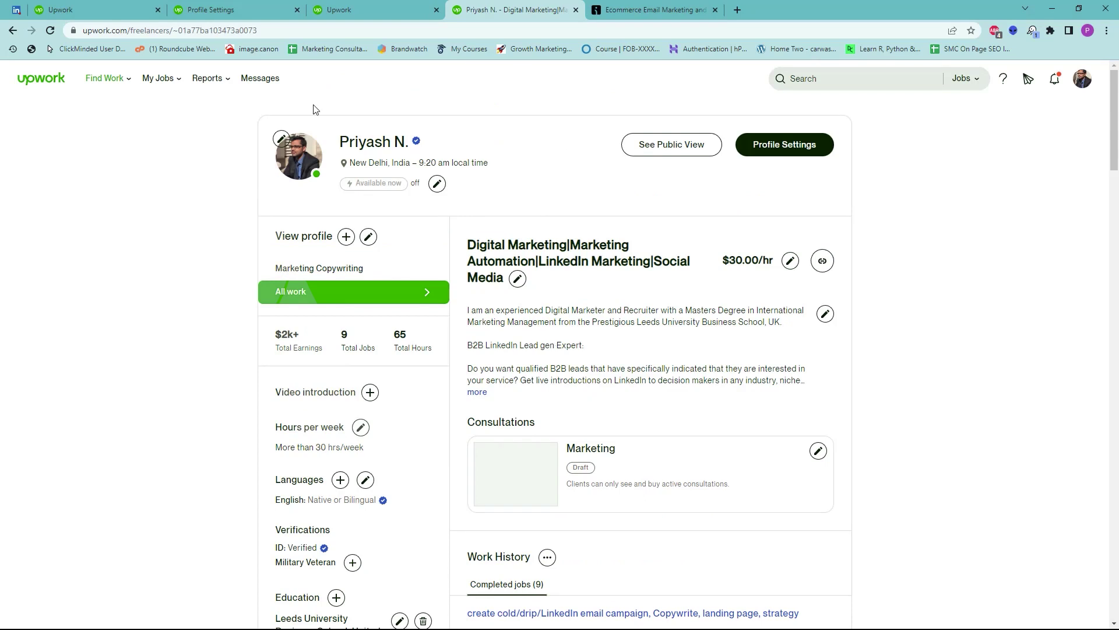
click(42, 83)
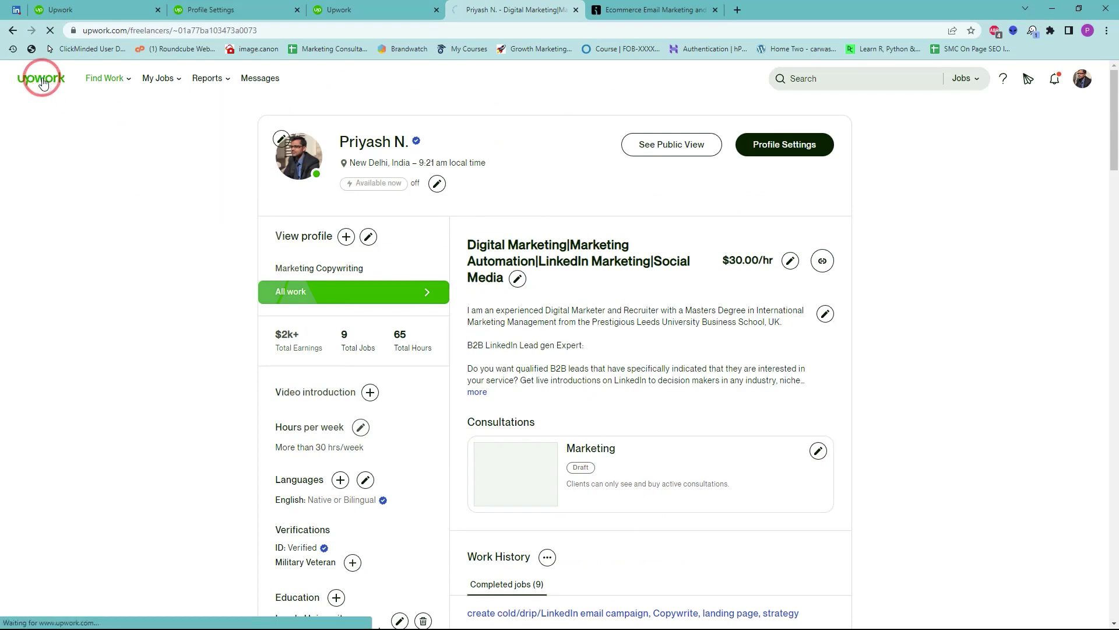